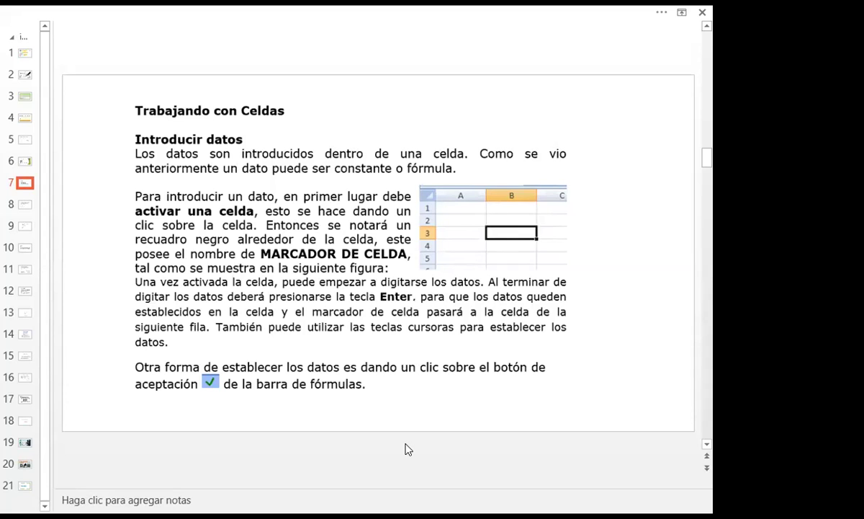
Step: Switch to the Excel workbook LIBRO DE EXCEL SESION 2 and close it without saving the changes
{"action": "key", "text": "alt+Tab"}
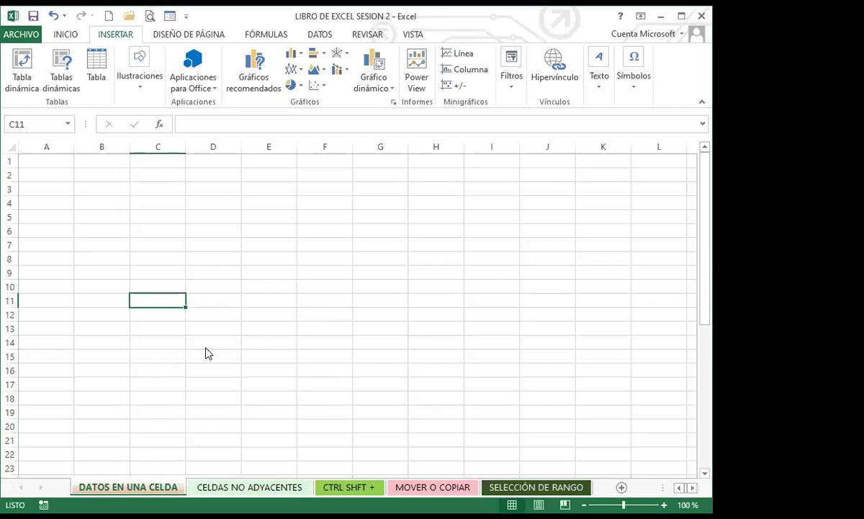
{"action": "left_click", "coordinate": [118, 487]}
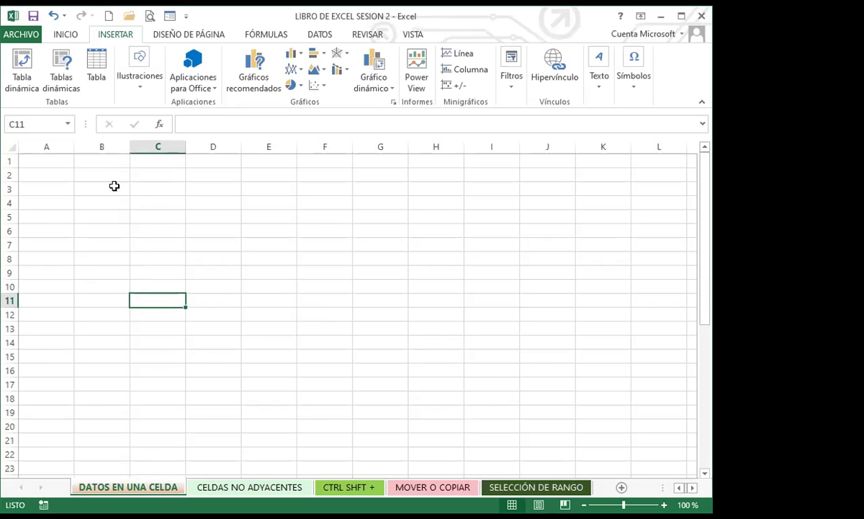
{"action": "left_click", "coordinate": [155, 171]}
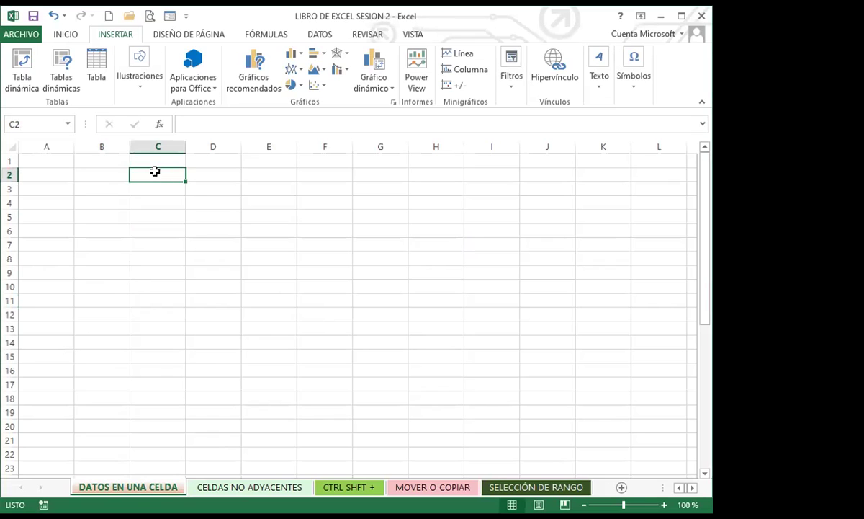
{"action": "left_click", "coordinate": [193, 232]}
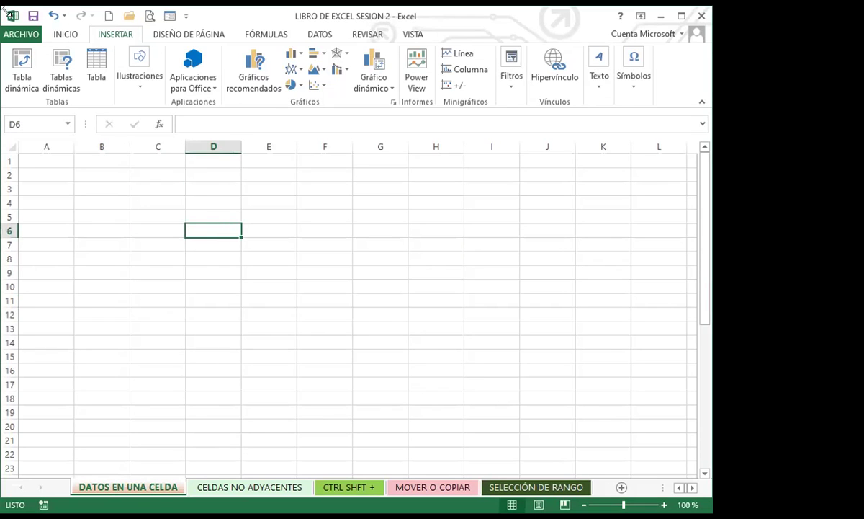
{"action": "left_click", "coordinate": [700, 16]}
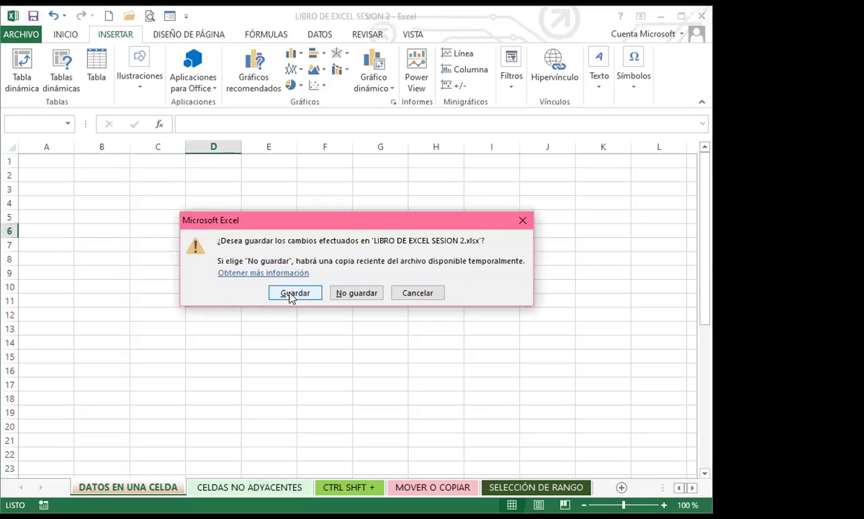
{"action": "left_click", "coordinate": [357, 293]}
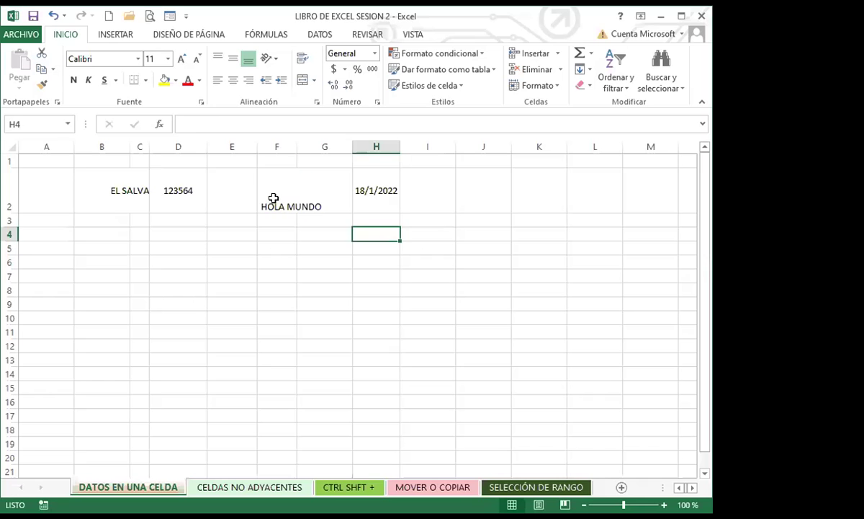
Step: Reduce the height of row 2, which holds the HOLA MUNDO text
{"action": "left_click", "coordinate": [273, 199]}
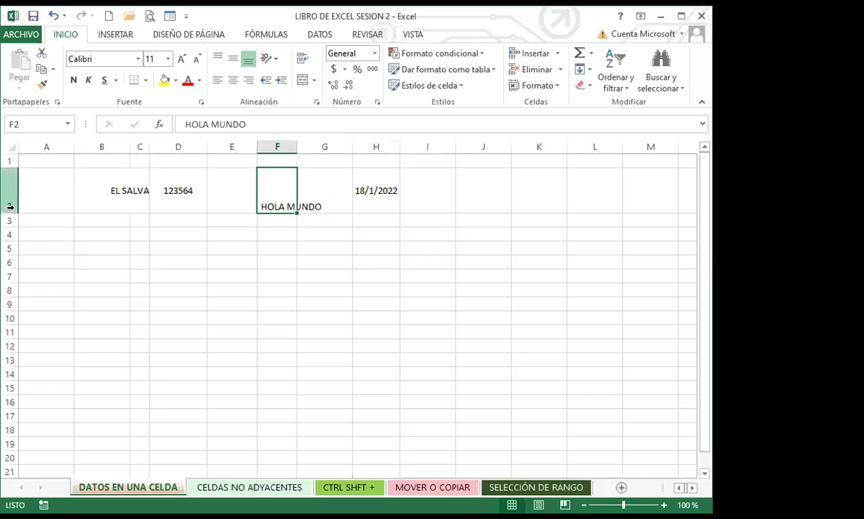
{"action": "left_click_drag", "start_coordinate": [5, 208], "coordinate": [5, 195]}
{"action": "left_click", "coordinate": [236, 260]}
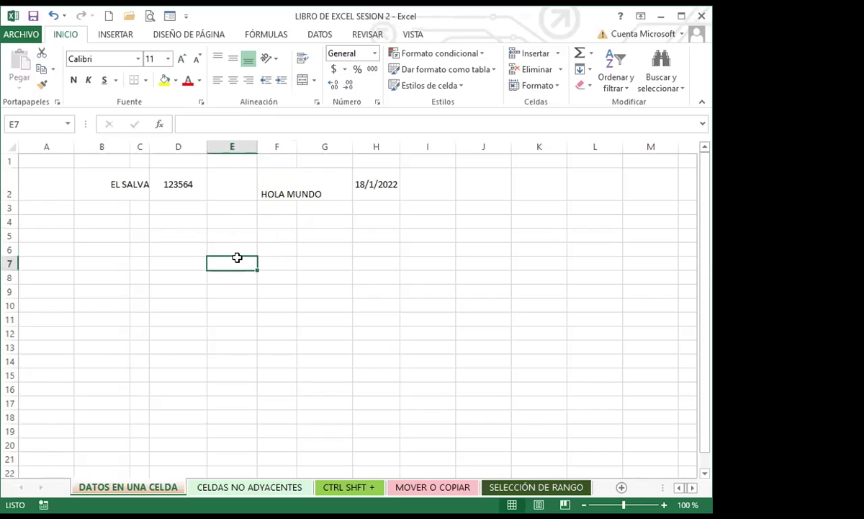
Step: Clear the number in cell D2 beside the EL SALVADOR text
{"action": "left_click", "coordinate": [160, 259]}
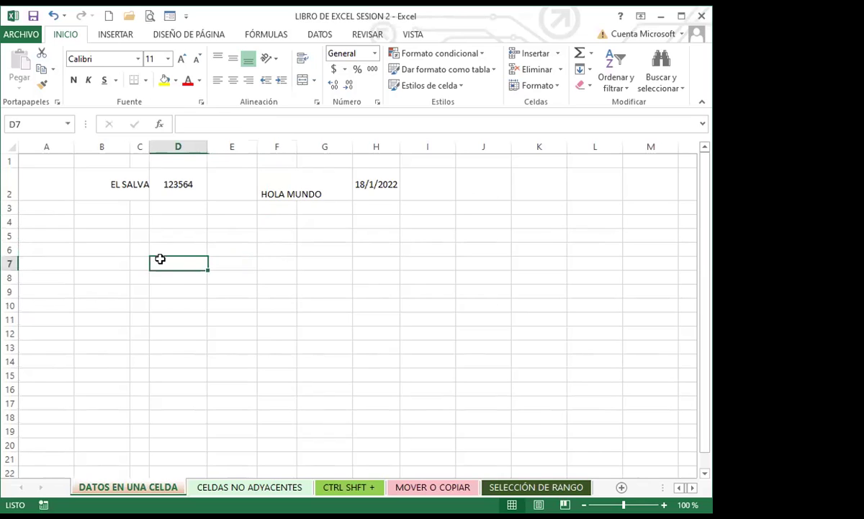
{"action": "left_click", "coordinate": [190, 193]}
{"action": "key", "text": "Delete"}
{"action": "left_click", "coordinate": [167, 245]}
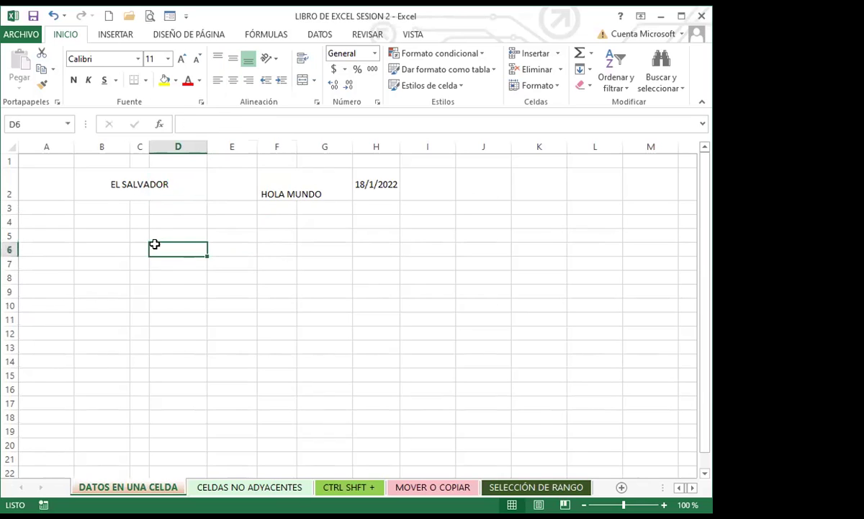
Step: Make column F, where the HOLA MUNDO text starts, slightly narrower
{"action": "left_click", "coordinate": [284, 180]}
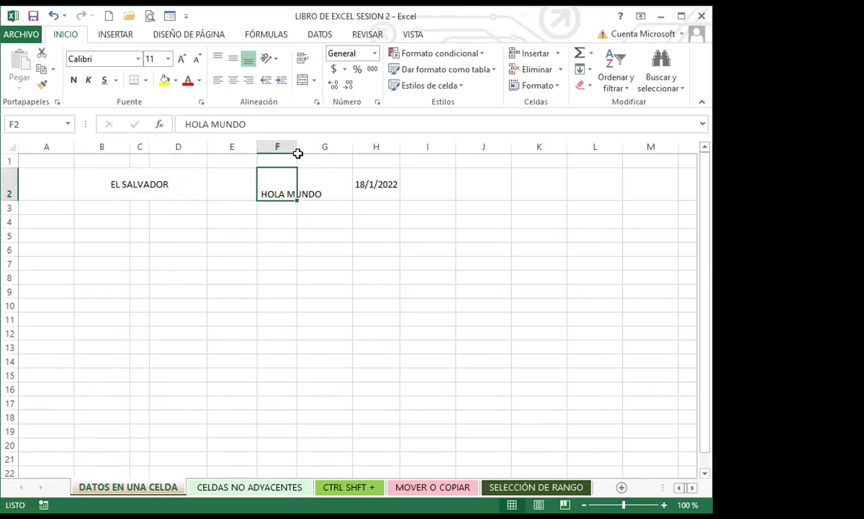
{"action": "left_click_drag", "start_coordinate": [297, 151], "coordinate": [290, 151]}
{"action": "left_click", "coordinate": [301, 247]}
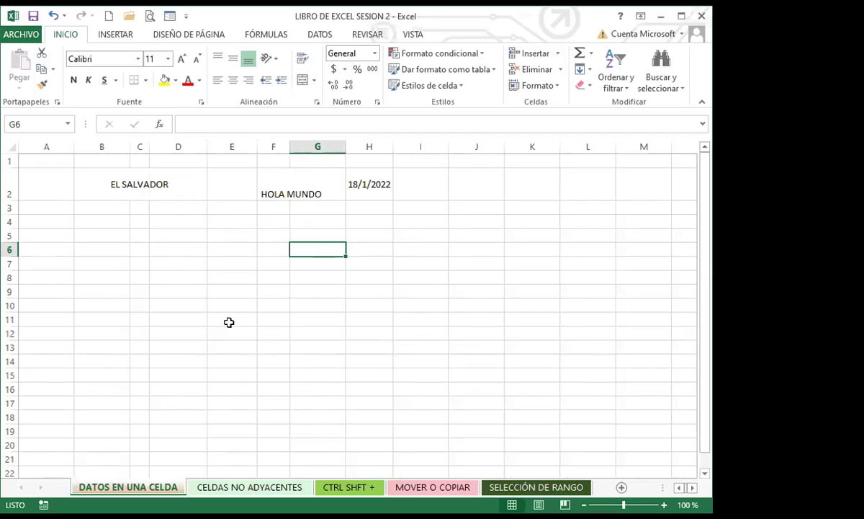
Step: Enter the text EL SALVADOR in cell E7
{"action": "left_click", "coordinate": [222, 262]}
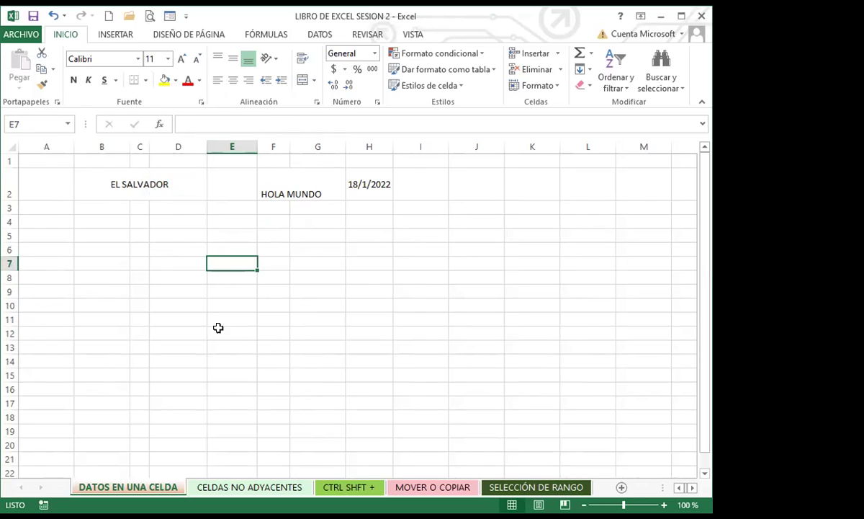
{"action": "left_click", "coordinate": [237, 348]}
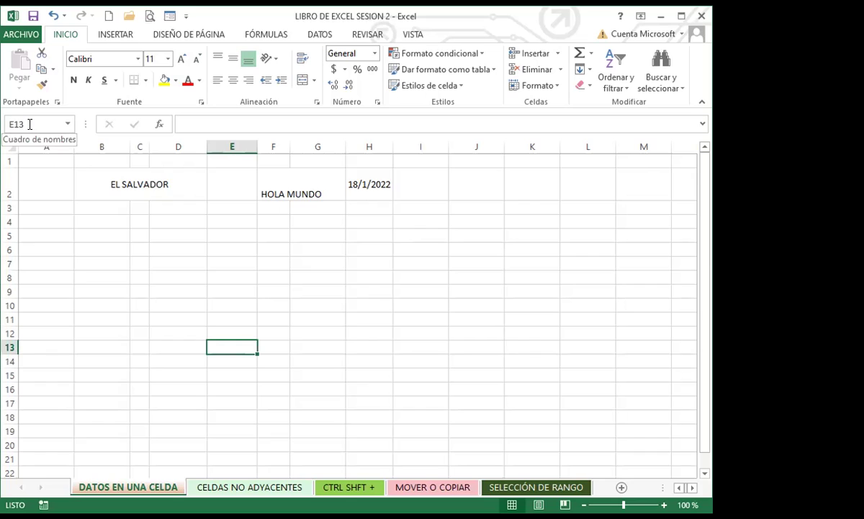
{"action": "left_click", "coordinate": [229, 262]}
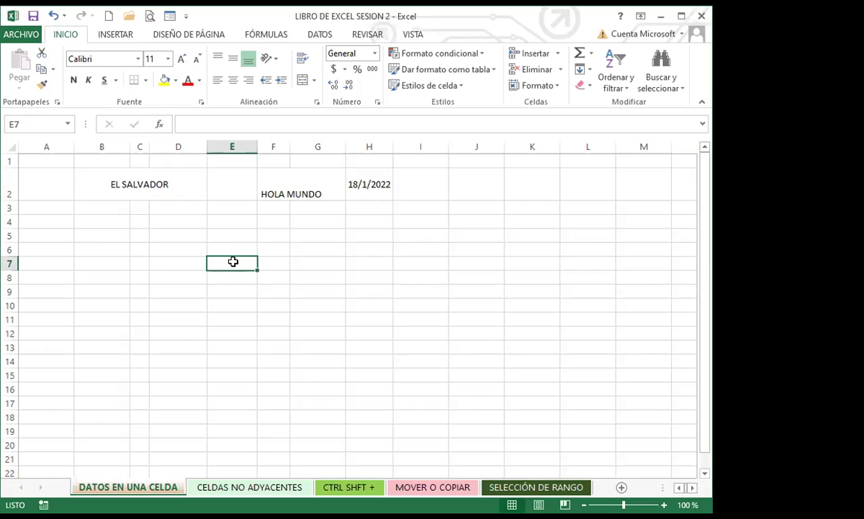
{"action": "type", "text": "EL"}
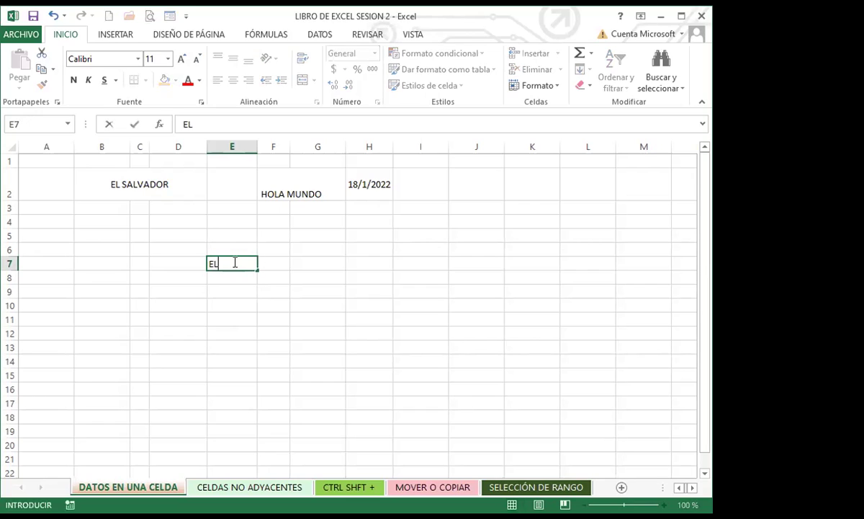
{"action": "type", "text": " SALVADOR"}
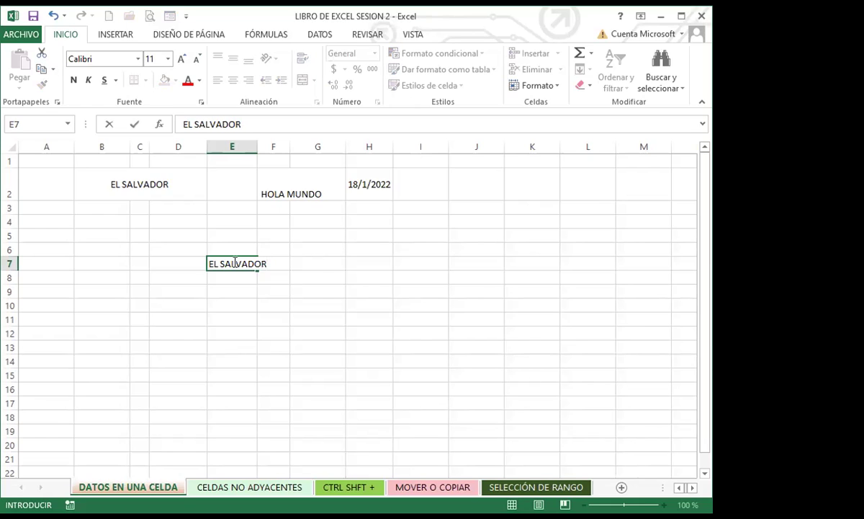
{"action": "key", "text": "Return"}
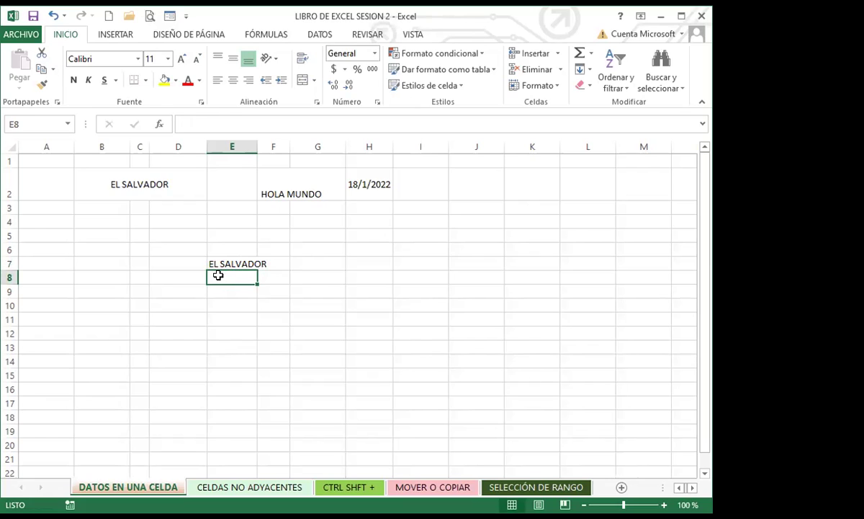
Step: Enter the text EL SALVADOR in cell E8, directly below the same entry
{"action": "double_click", "coordinate": [218, 276]}
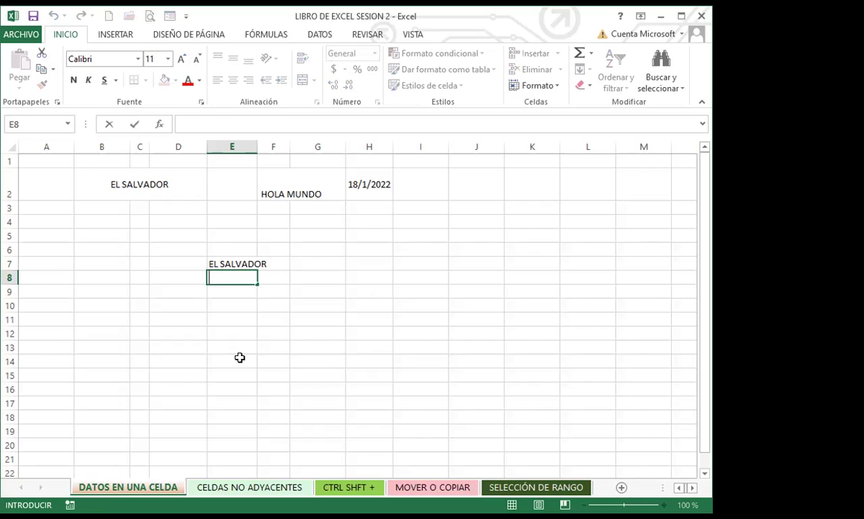
{"action": "type", "text": "EL "}
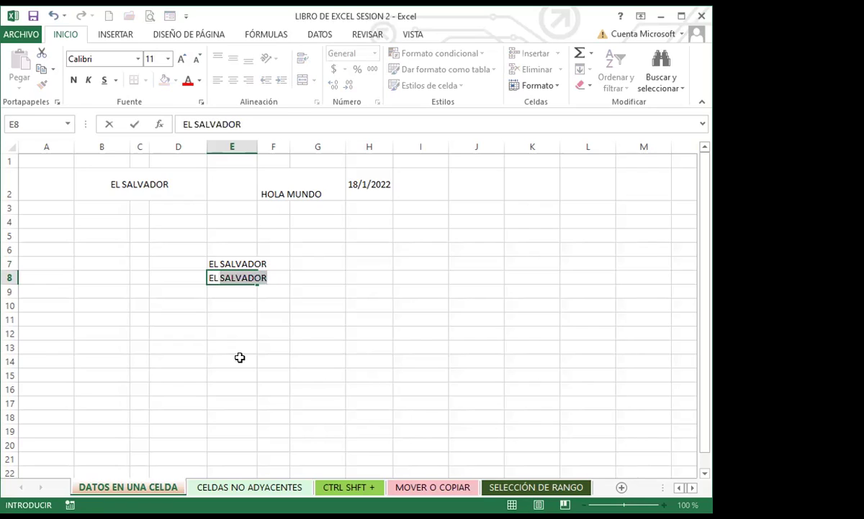
{"action": "type", "text": "SALVADOR"}
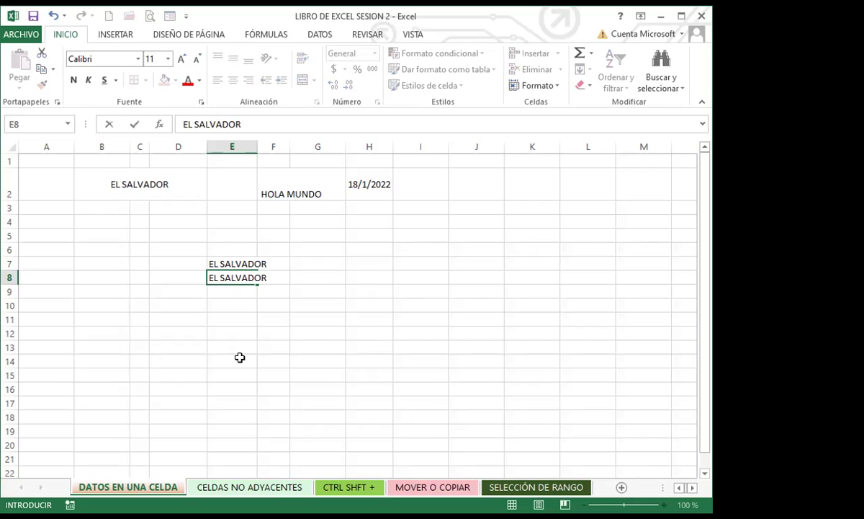
{"action": "key", "text": "Return"}
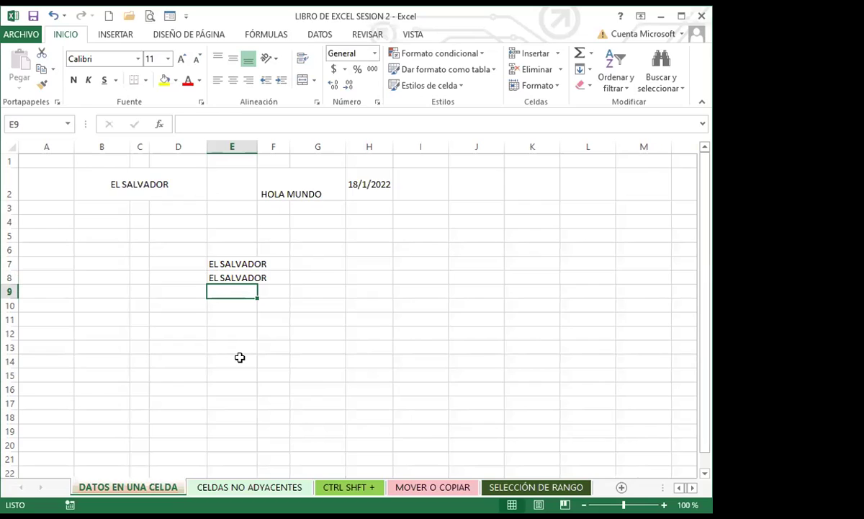
Step: Fill cell E9 with EL SALVADOR by accepting the autocomplete suggestion, and open the empty cell G7 for editing
{"action": "type", "text": "EL"}
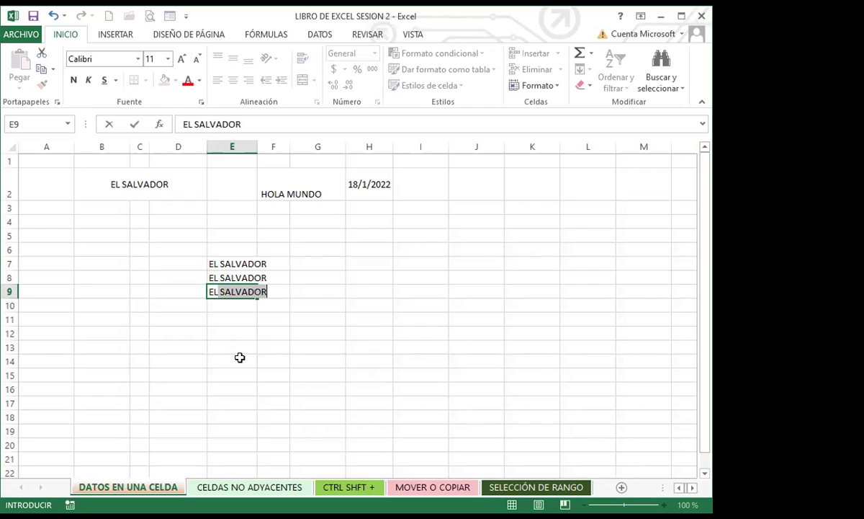
{"action": "key", "text": "Return"}
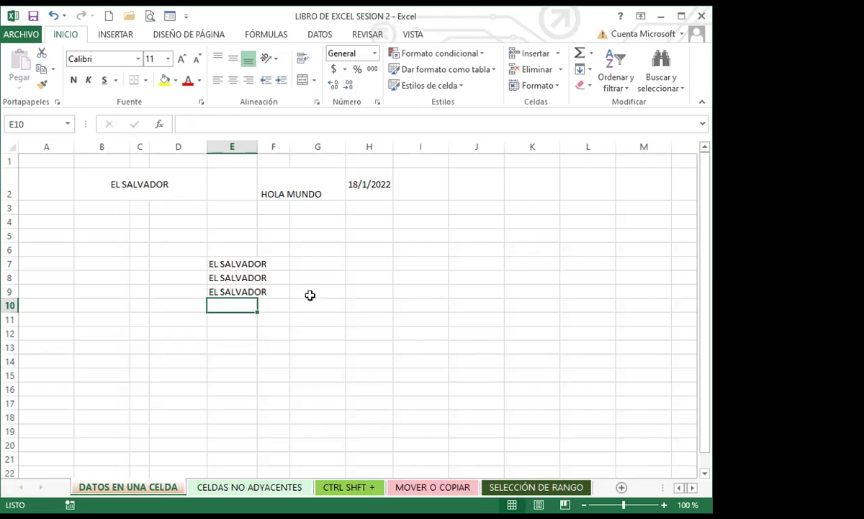
{"action": "left_click", "coordinate": [324, 263]}
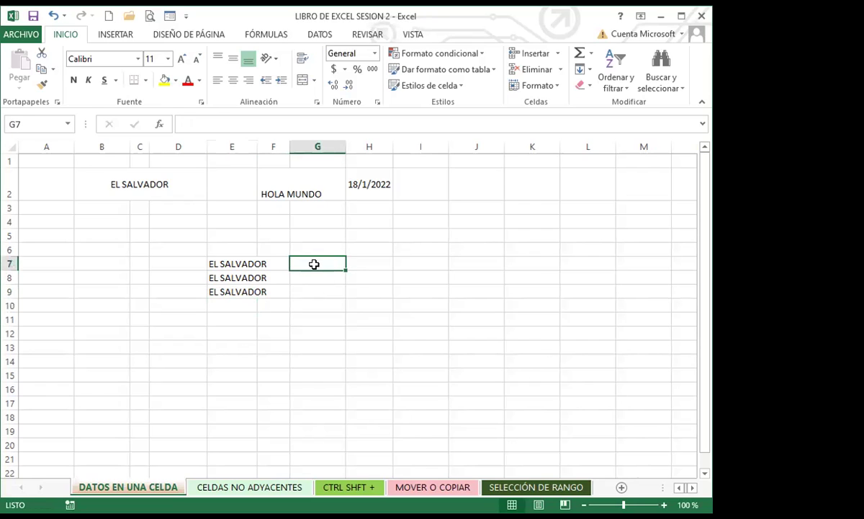
{"action": "double_click", "coordinate": [314, 263]}
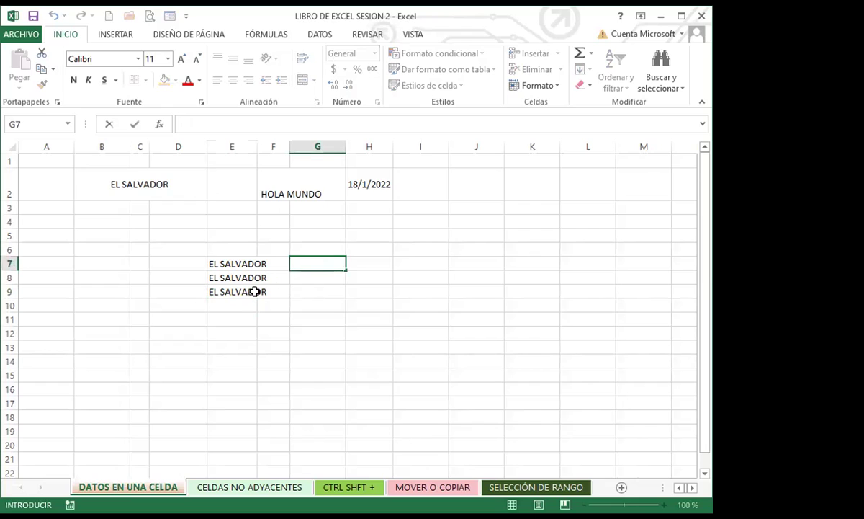
Step: Clear the EL SALVADOR entry from cell E9
{"action": "left_click_drag", "start_coordinate": [232, 278], "coordinate": [234, 291]}
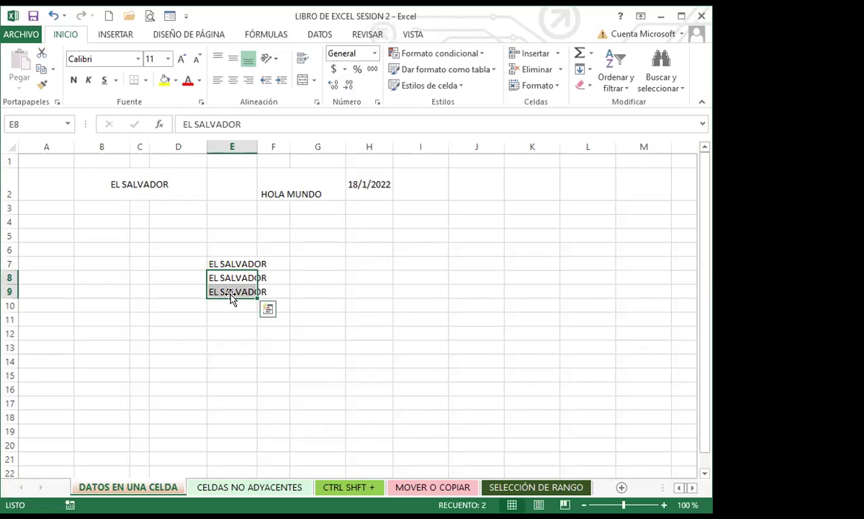
{"action": "left_click", "coordinate": [226, 283]}
{"action": "left_click", "coordinate": [227, 293]}
{"action": "key", "text": "Delete"}
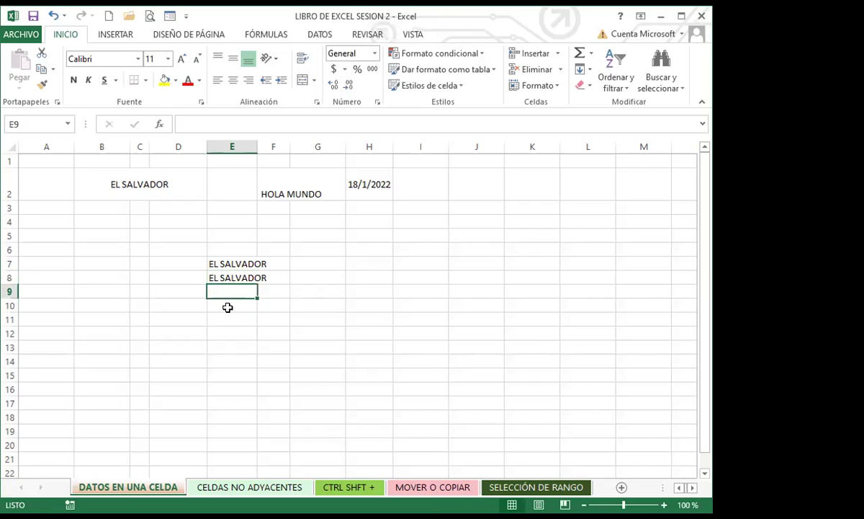
Step: Enter the text EL SALVADOR in cell M17 by way of the formula bar
{"action": "left_click", "coordinate": [228, 302]}
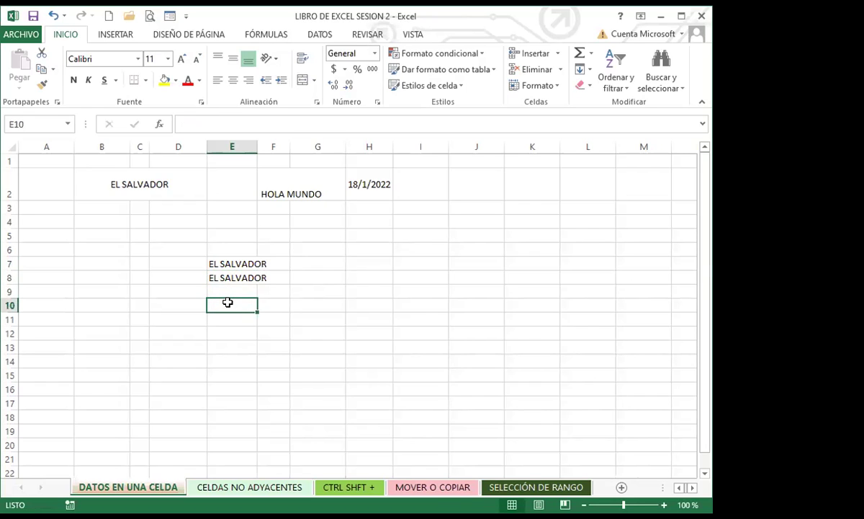
{"action": "left_click", "coordinate": [196, 121]}
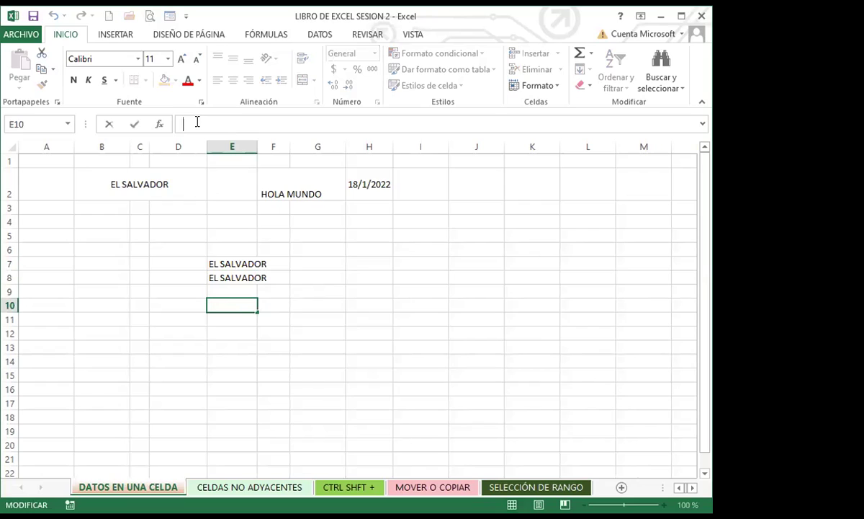
{"action": "left_click", "coordinate": [642, 402]}
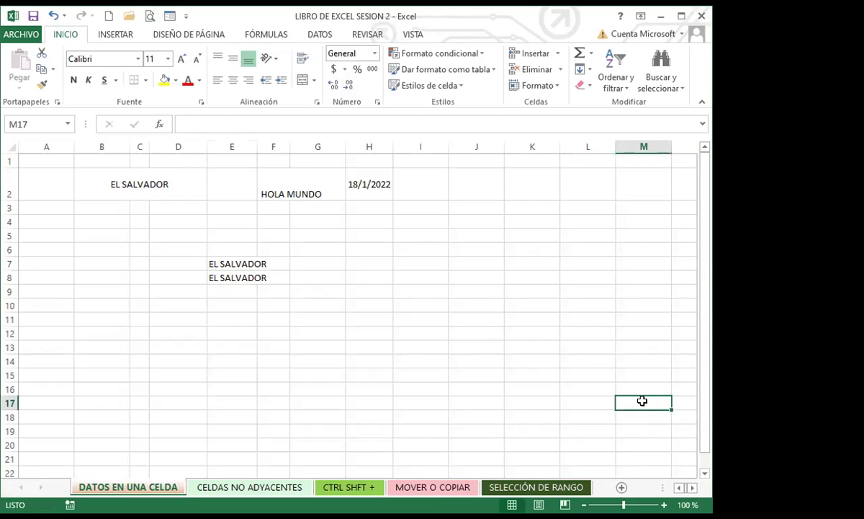
{"action": "left_click", "coordinate": [186, 123]}
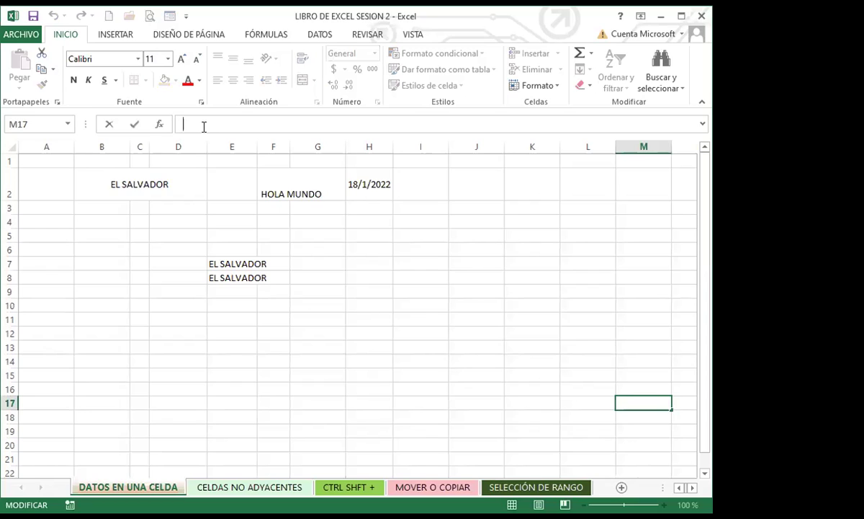
{"action": "type", "text": "EL SALVADOR"}
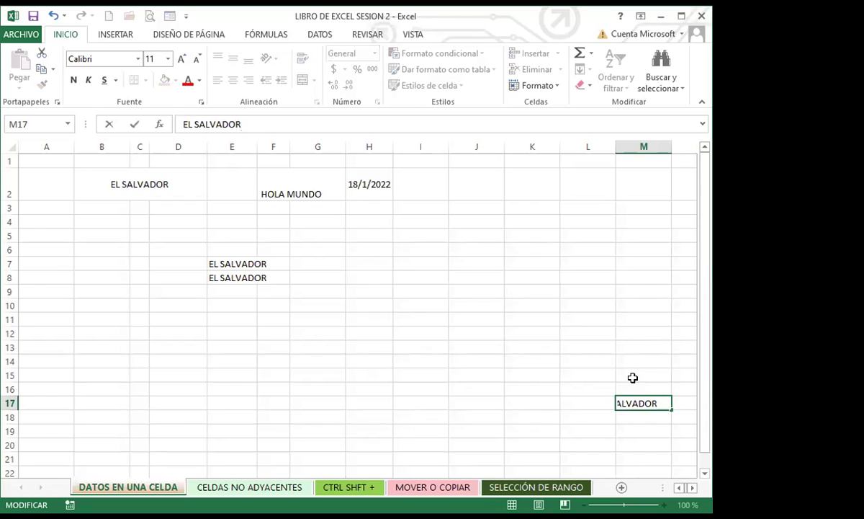
{"action": "left_click", "coordinate": [477, 304]}
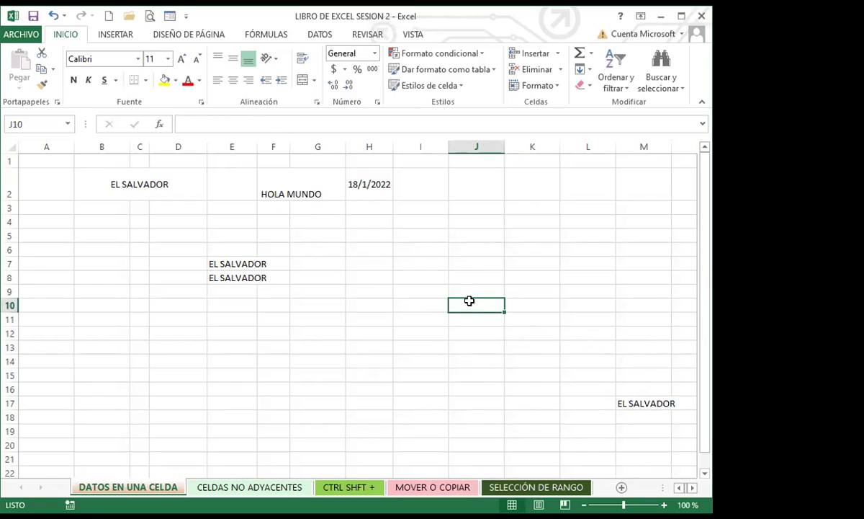
{"action": "left_click", "coordinate": [165, 207]}
{"action": "left_click", "coordinate": [163, 234]}
{"action": "left_click", "coordinate": [175, 277]}
{"action": "left_click", "coordinate": [178, 305]}
{"action": "left_click", "coordinate": [182, 334]}
{"action": "left_click", "coordinate": [185, 347]}
{"action": "left_click", "coordinate": [185, 378]}
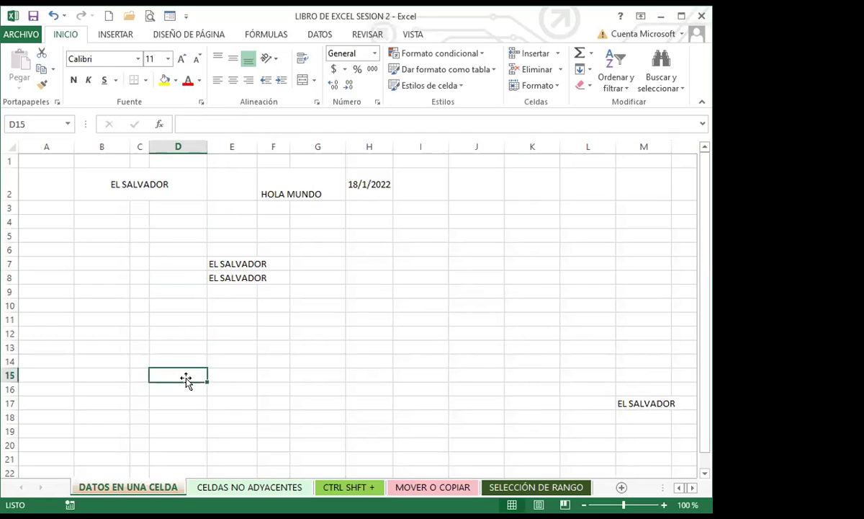
{"action": "left_click", "coordinate": [359, 239]}
{"action": "left_click", "coordinate": [354, 257]}
{"action": "left_click", "coordinate": [356, 278]}
{"action": "left_click", "coordinate": [360, 306]}
{"action": "left_click", "coordinate": [363, 335]}
{"action": "left_click", "coordinate": [365, 363]}
{"action": "left_click", "coordinate": [333, 376]}
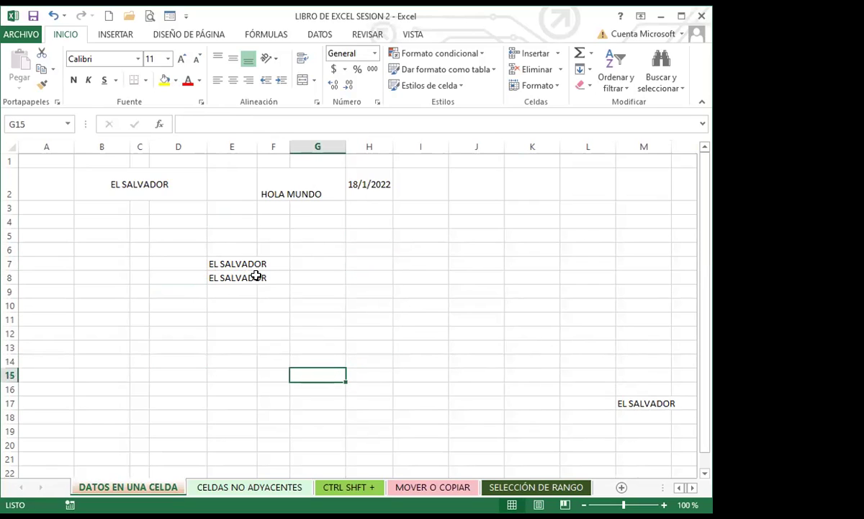
{"action": "left_click_drag", "start_coordinate": [316, 238], "coordinate": [488, 253]}
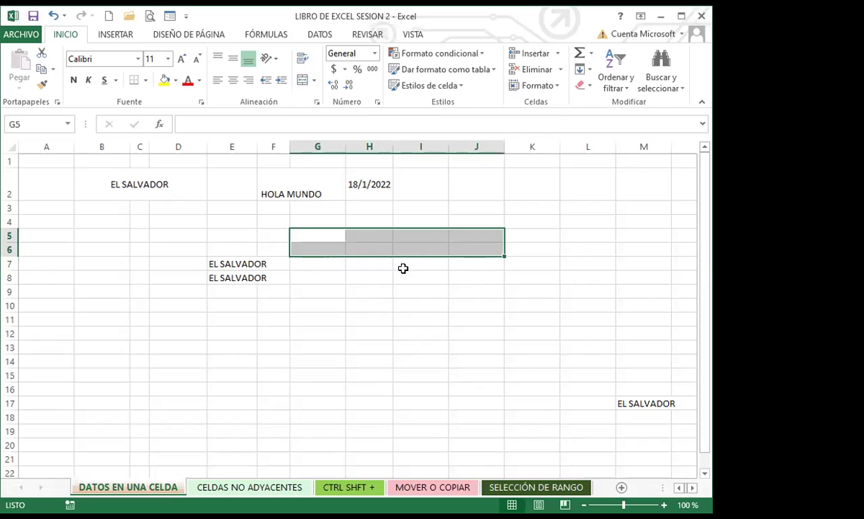
{"action": "left_click", "coordinate": [407, 278]}
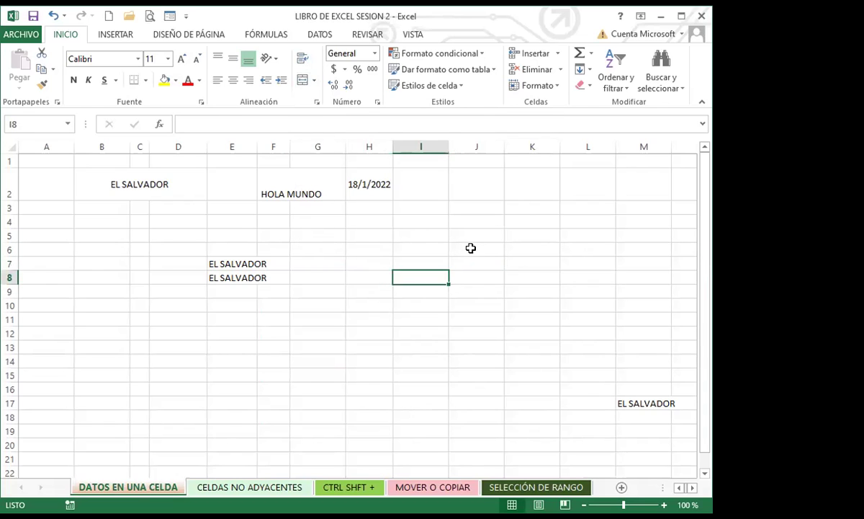
{"action": "left_click", "coordinate": [182, 292]}
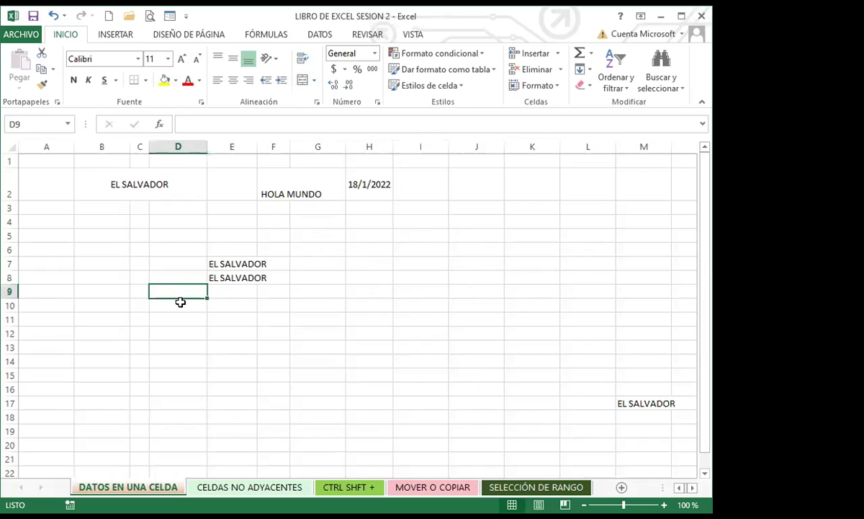
Step: Enter the text HOLA MUNDO in cell E11 by way of the formula bar and reselect that cell
{"action": "left_click", "coordinate": [234, 317]}
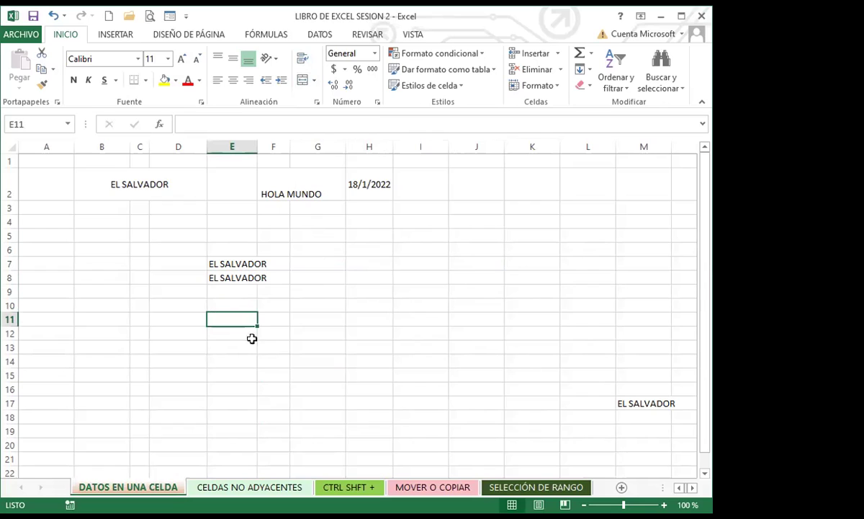
{"action": "left_click", "coordinate": [201, 123]}
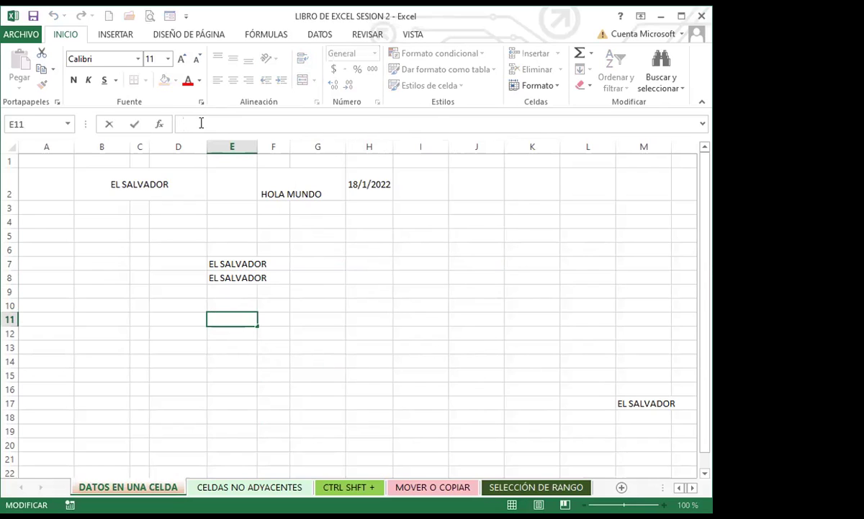
{"action": "type", "text": "HOLA MUNDO"}
{"action": "key", "text": "Return"}
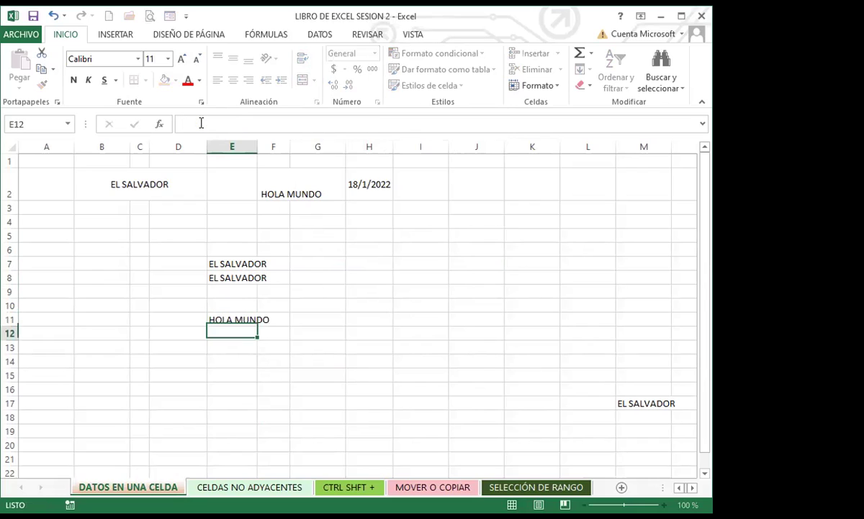
{"action": "left_click", "coordinate": [239, 316]}
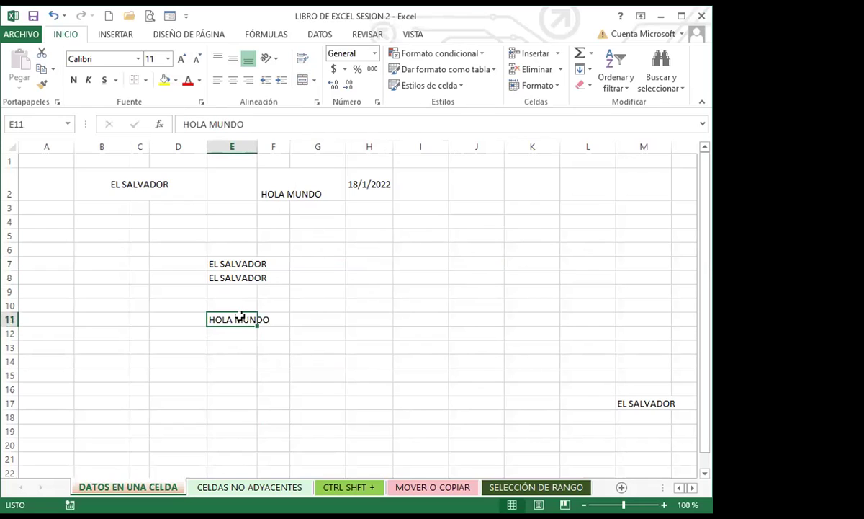
Step: Open the empty cell G6 for editing, first directly in the cell and then in the formula bar
{"action": "left_click", "coordinate": [318, 247]}
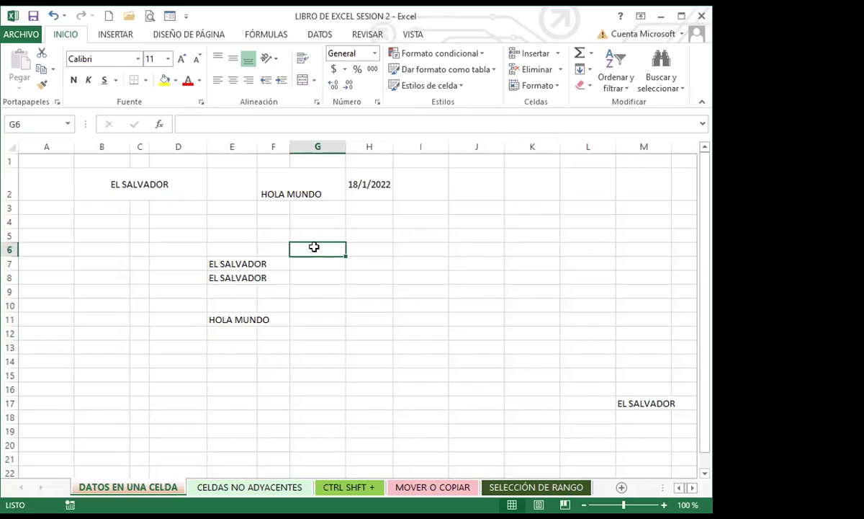
{"action": "double_click", "coordinate": [317, 247]}
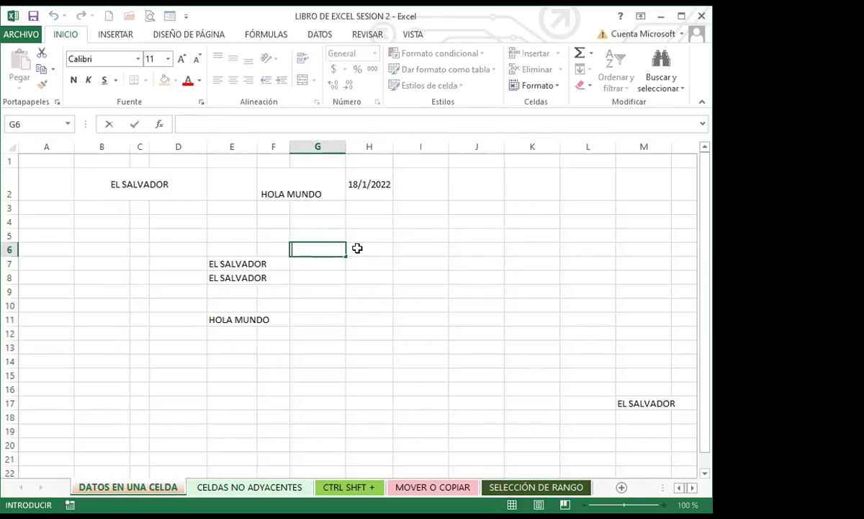
{"action": "left_click", "coordinate": [198, 124]}
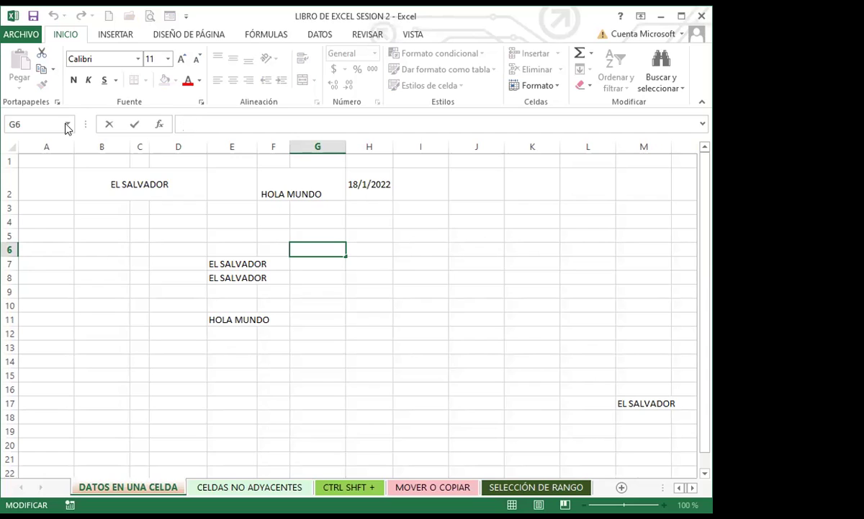
Step: Overwrite the entry in cell E11 with JDKSJDKLJASLK, then undo that replacement
{"action": "left_click", "coordinate": [227, 317]}
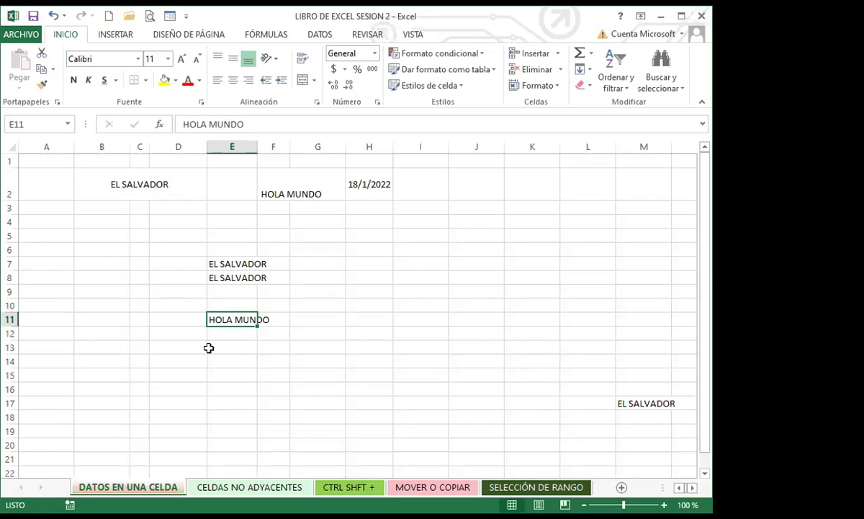
{"action": "type", "text": "JDKSJDKLJASLK"}
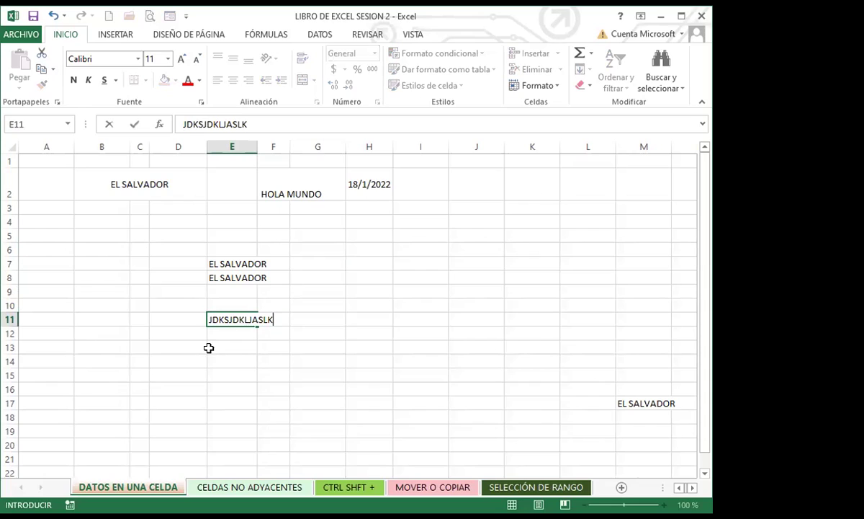
{"action": "key", "text": "ctrl+z"}
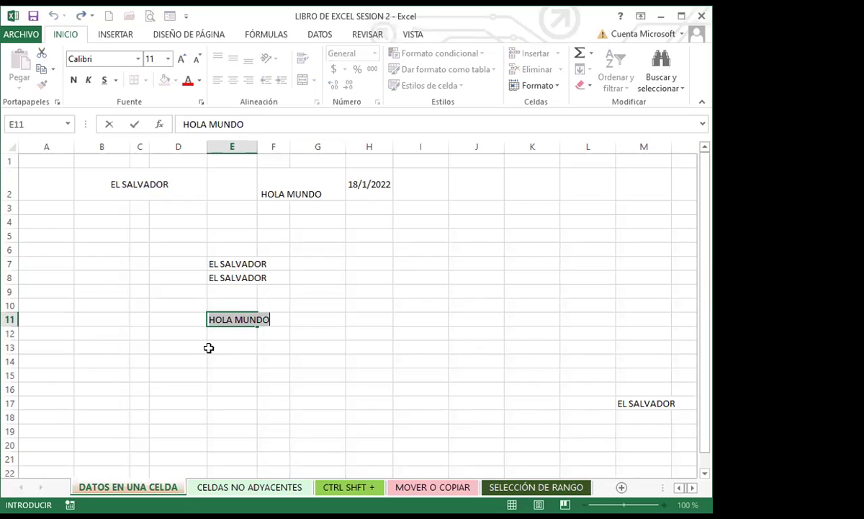
{"action": "left_click", "coordinate": [208, 348]}
Step: Edit the entry directly in cell E11, deleting the word HOLA and keeping MUNDO
{"action": "left_click", "coordinate": [218, 322]}
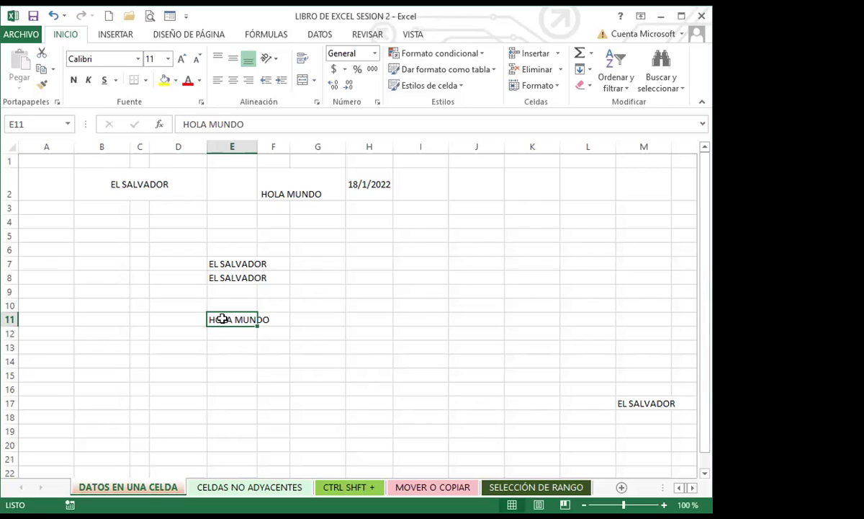
{"action": "double_click", "coordinate": [222, 319]}
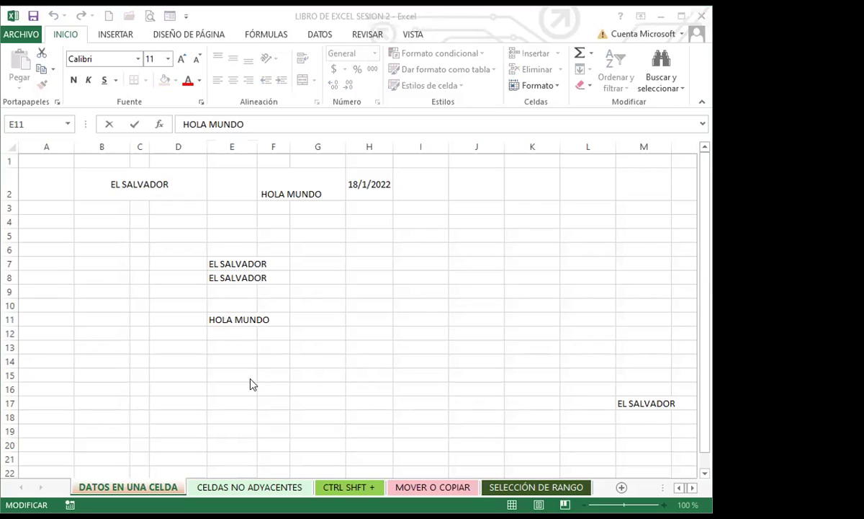
{"action": "left_click", "coordinate": [216, 319]}
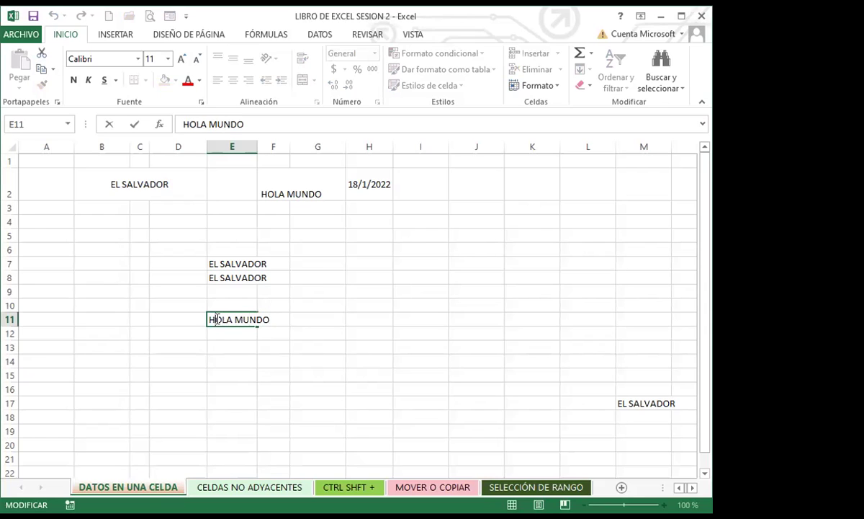
{"action": "key", "text": "Right"}
{"action": "key", "text": "Right"}
{"action": "key", "text": "Right"}
{"action": "key", "text": "BackSpace"}
{"action": "key", "text": "BackSpace"}
{"action": "key", "text": "BackSpace"}
{"action": "key", "text": "BackSpace"}
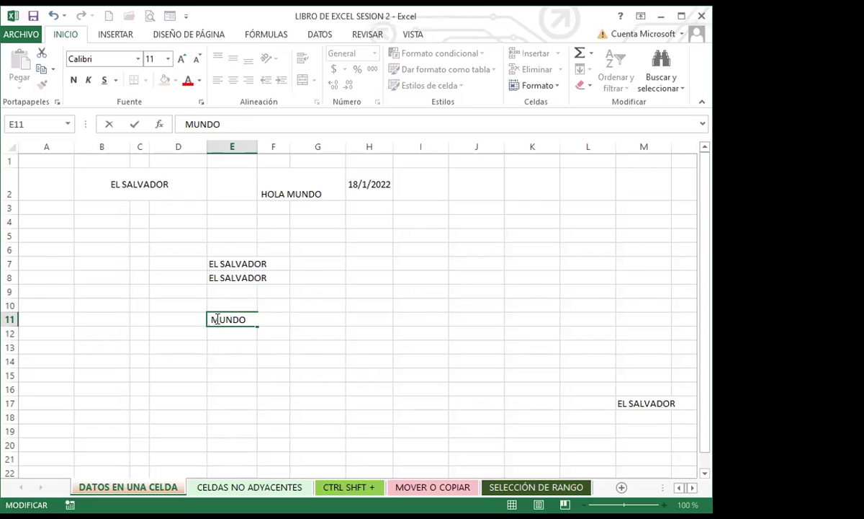
{"action": "key", "text": "Return"}
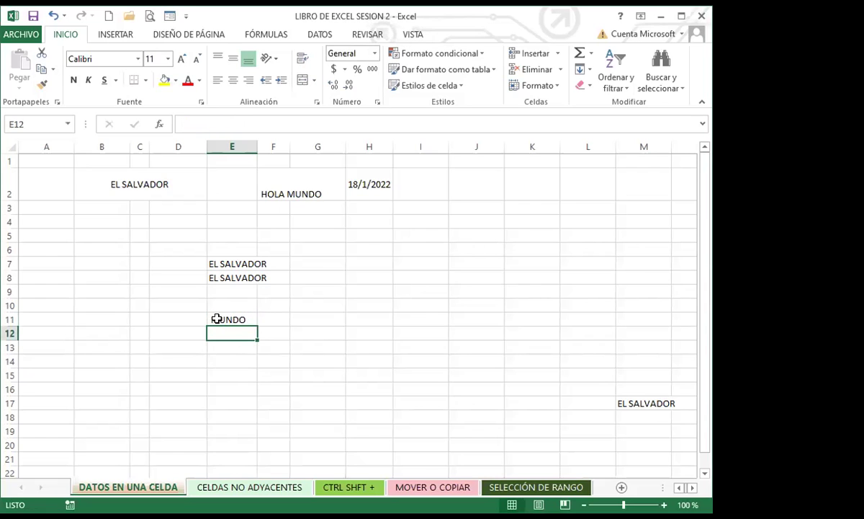
{"action": "left_click", "coordinate": [232, 369]}
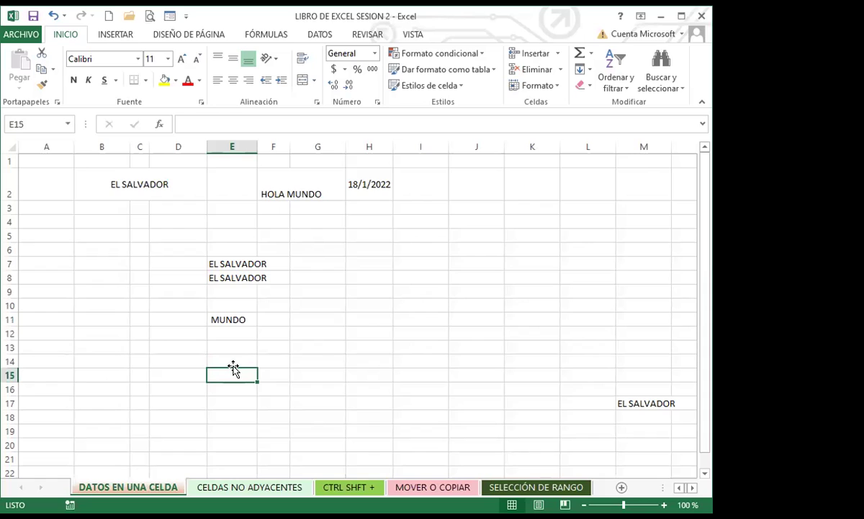
Step: Edit the entry directly in cell E8, deleting the word EL and keeping SALVADOR
{"action": "double_click", "coordinate": [219, 276]}
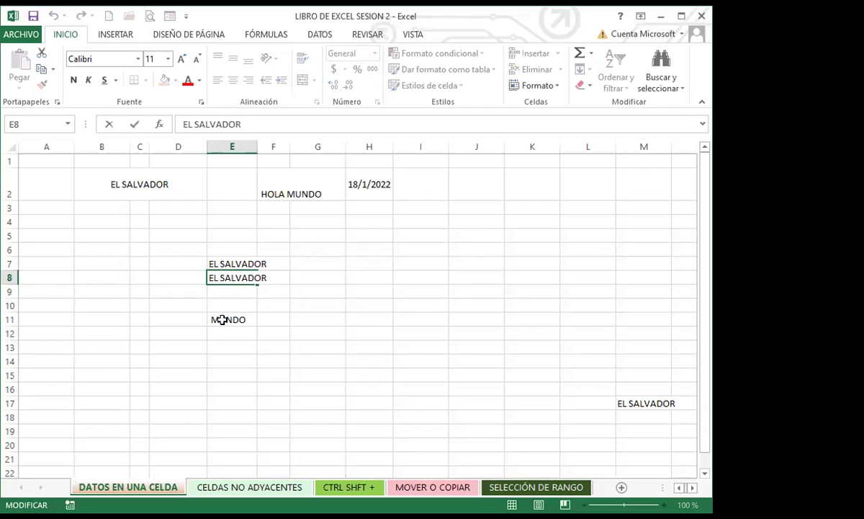
{"action": "key", "text": "BackSpace"}
{"action": "key", "text": "BackSpace"}
{"action": "key", "text": "BackSpace"}
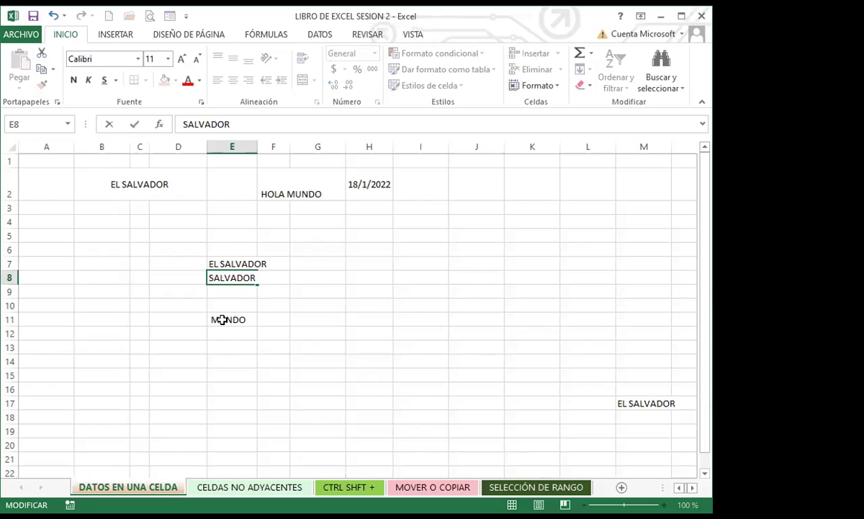
{"action": "key", "text": "Return"}
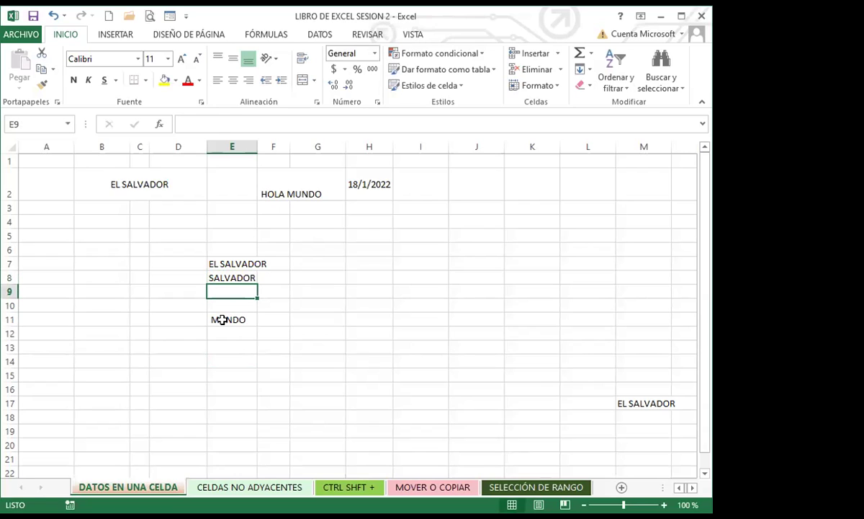
Step: Edit the entry in cell E7 through the formula bar, deleting the word SALVADOR and keeping EL
{"action": "left_click", "coordinate": [216, 264]}
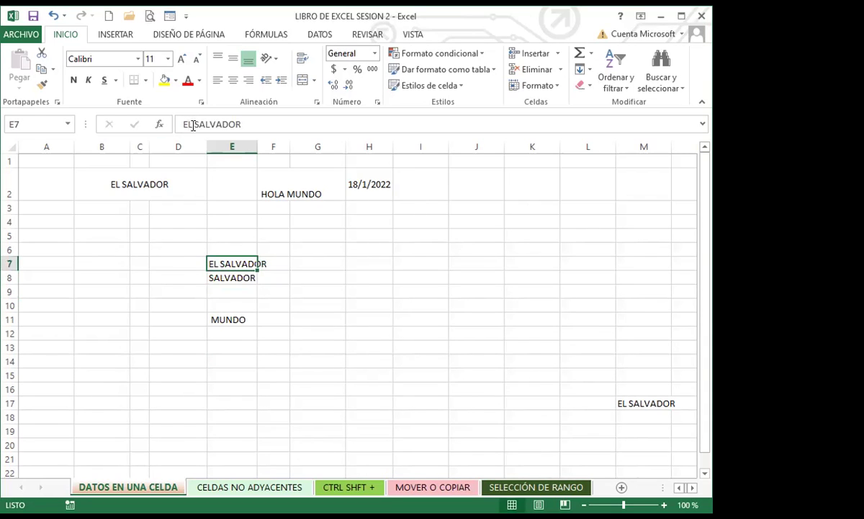
{"action": "left_click", "coordinate": [244, 124]}
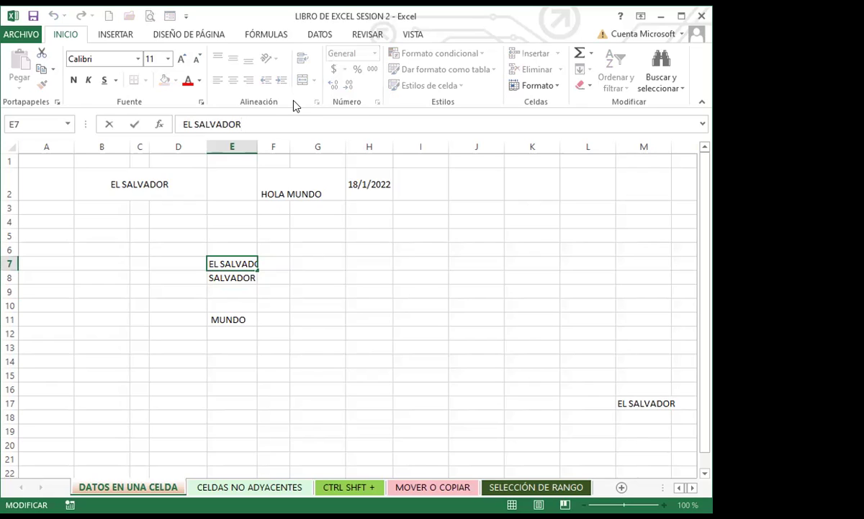
{"action": "key", "text": "BackSpace"}
{"action": "key", "text": "BackSpace"}
{"action": "key", "text": "BackSpace"}
{"action": "key", "text": "BackSpace"}
{"action": "key", "text": "BackSpace"}
{"action": "key", "text": "BackSpace"}
{"action": "key", "text": "BackSpace"}
{"action": "key", "text": "BackSpace"}
{"action": "key", "text": "BackSpace"}
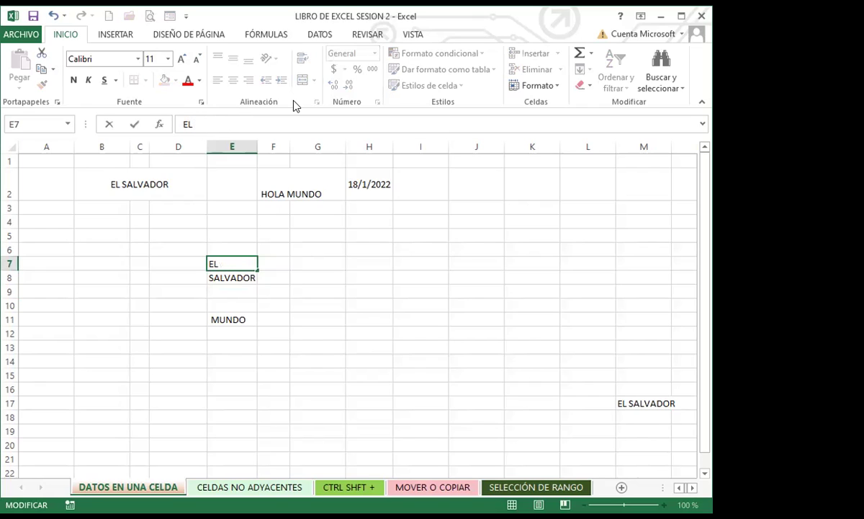
{"action": "key", "text": "Return"}
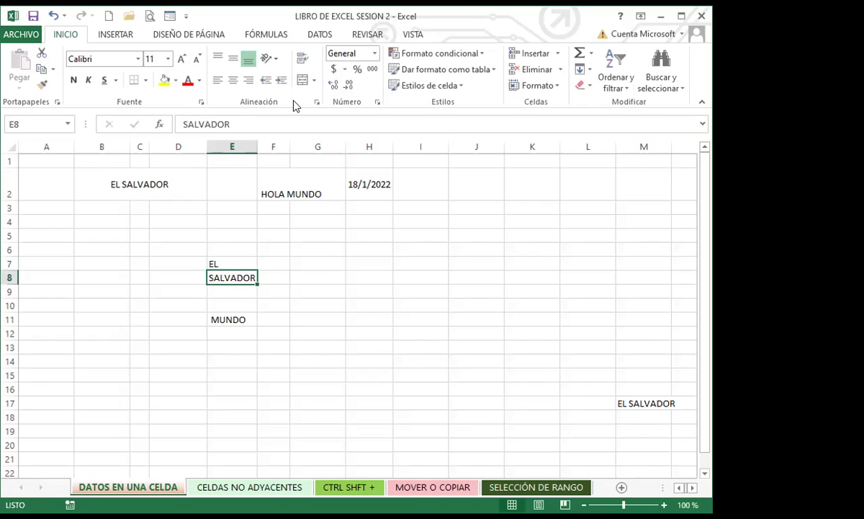
Step: Open cells E11 and E8 for in-cell editing and E7 for editing in the formula bar, leaving each edit again
{"action": "left_click", "coordinate": [272, 276]}
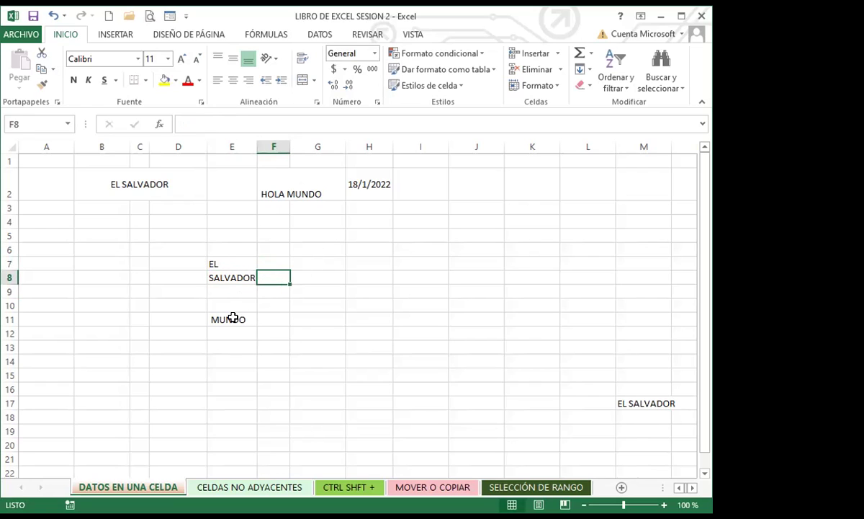
{"action": "left_click", "coordinate": [233, 318]}
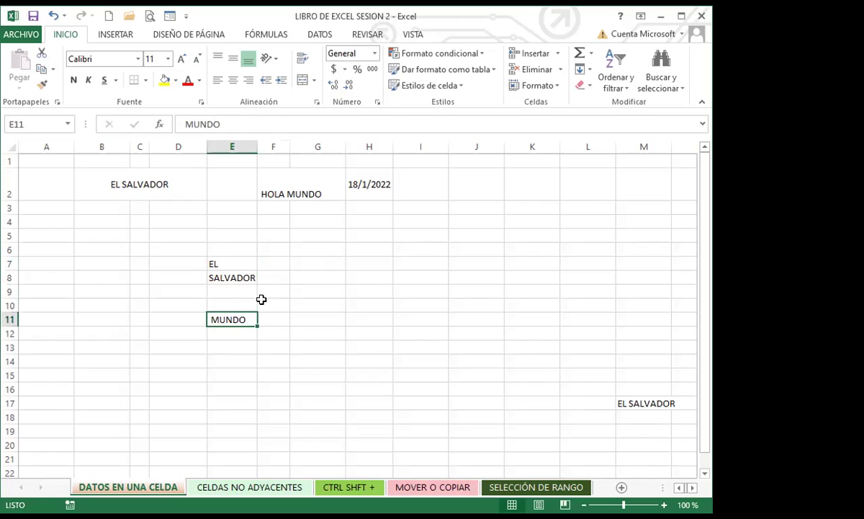
{"action": "double_click", "coordinate": [250, 317]}
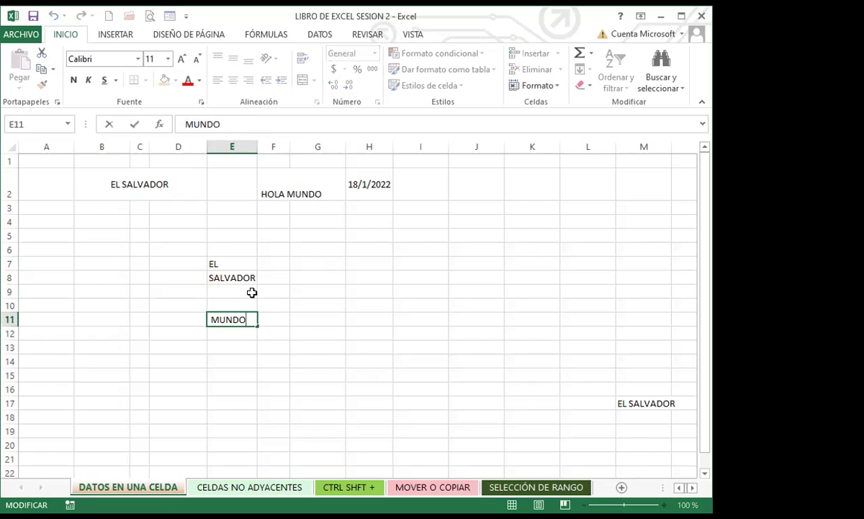
{"action": "left_click", "coordinate": [251, 292]}
{"action": "left_click", "coordinate": [229, 278]}
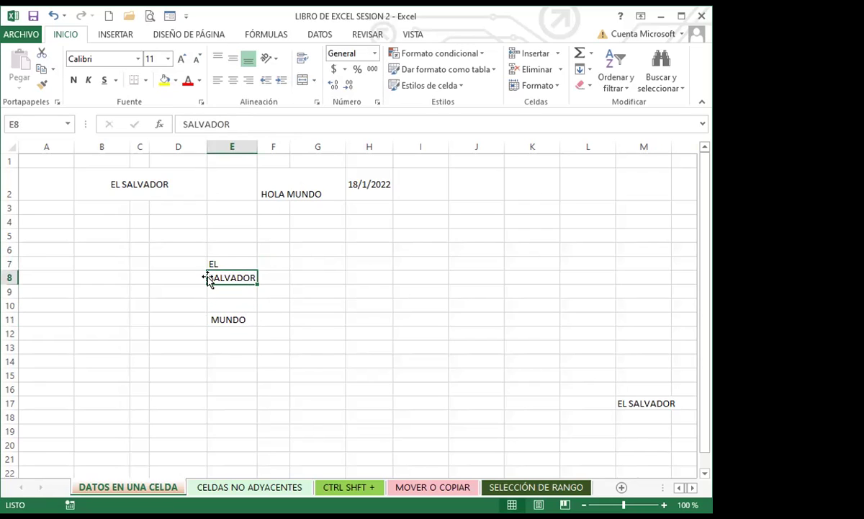
{"action": "double_click", "coordinate": [253, 276]}
{"action": "left_click", "coordinate": [233, 261]}
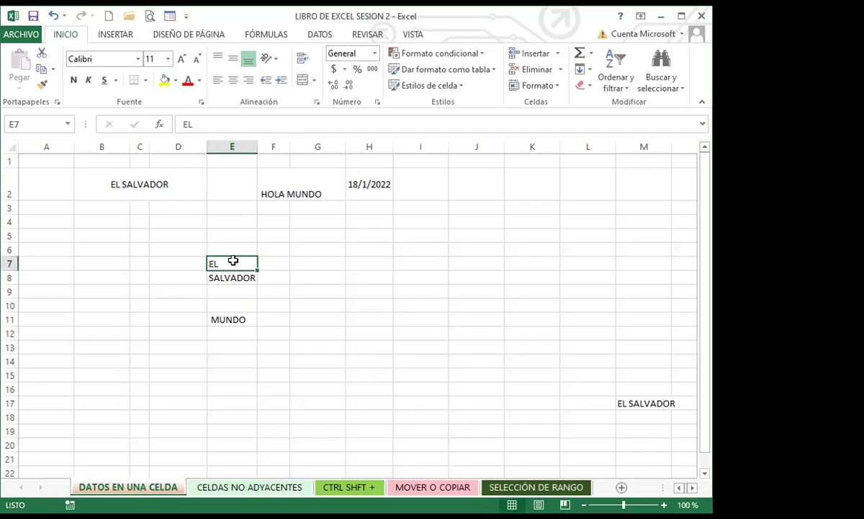
{"action": "left_click", "coordinate": [196, 122]}
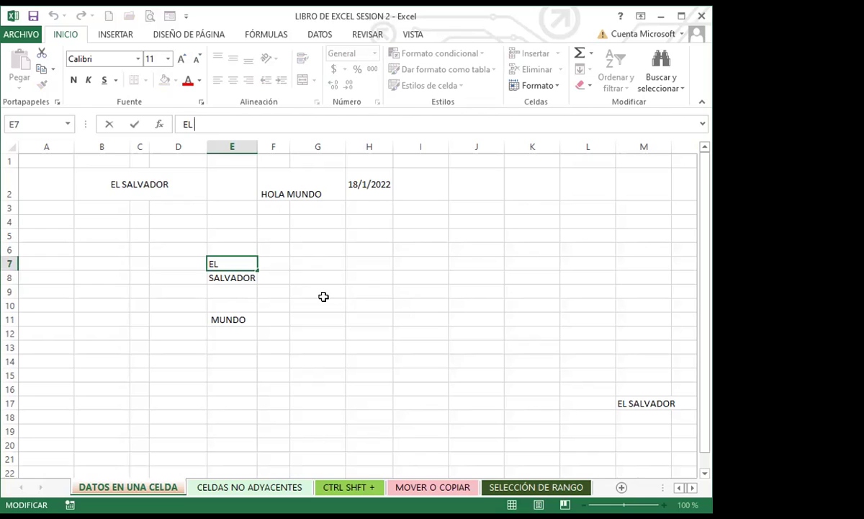
{"action": "left_click", "coordinate": [274, 305]}
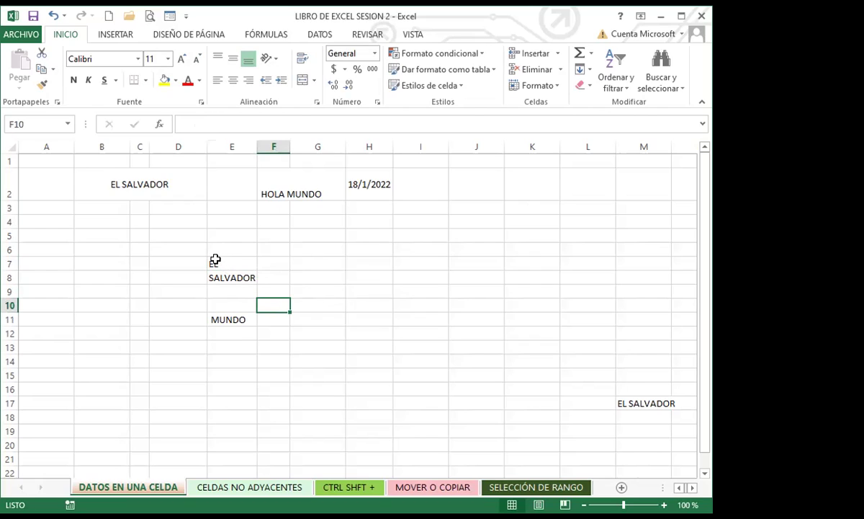
{"action": "left_click_drag", "start_coordinate": [215, 259], "coordinate": [214, 278]}
{"action": "left_click", "coordinate": [214, 315]}
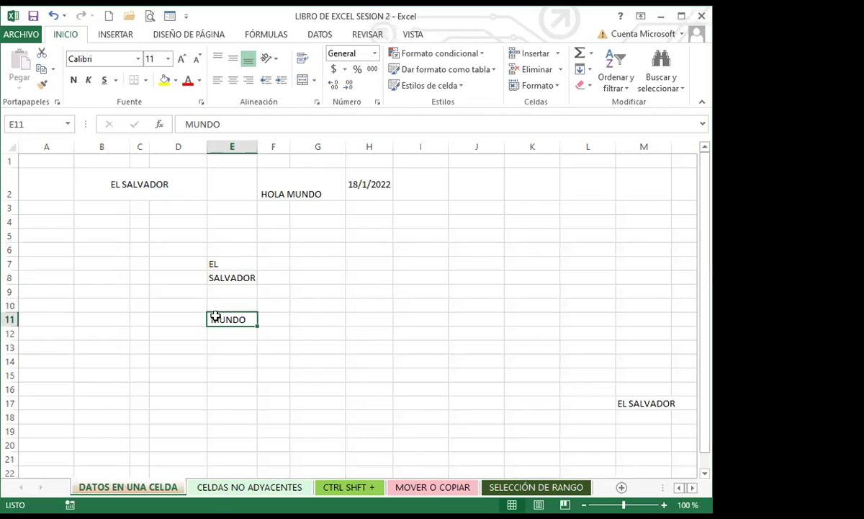
Step: Move the entry MUNDO from cell E11 to E9 and delete the leading space before the word
{"action": "left_click_drag", "start_coordinate": [219, 315], "coordinate": [219, 291]}
{"action": "left_click", "coordinate": [218, 318]}
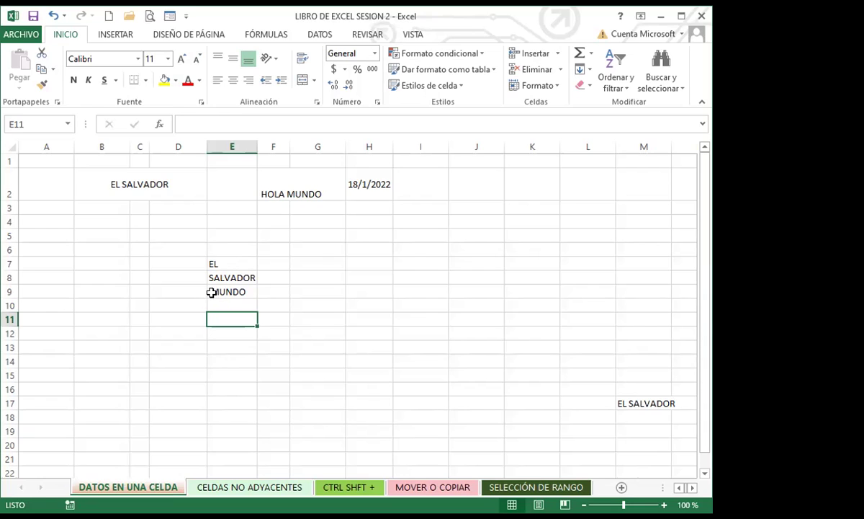
{"action": "double_click", "coordinate": [211, 292]}
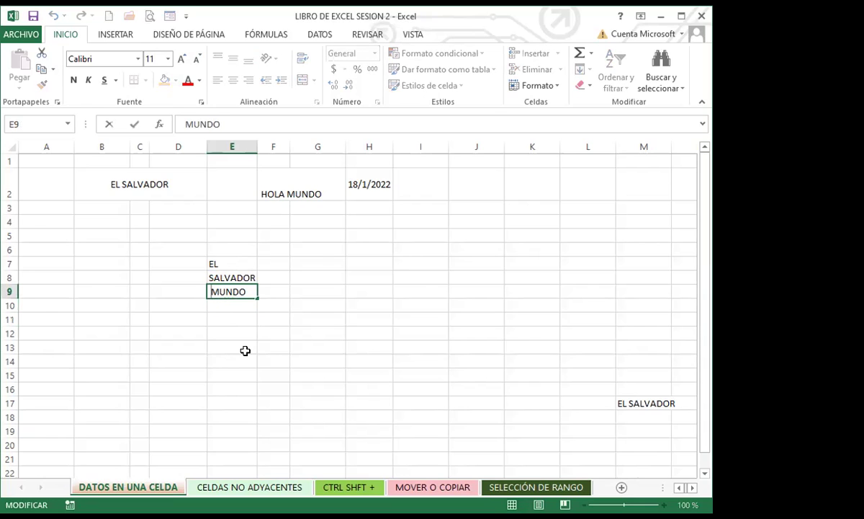
{"action": "key", "text": "BackSpace"}
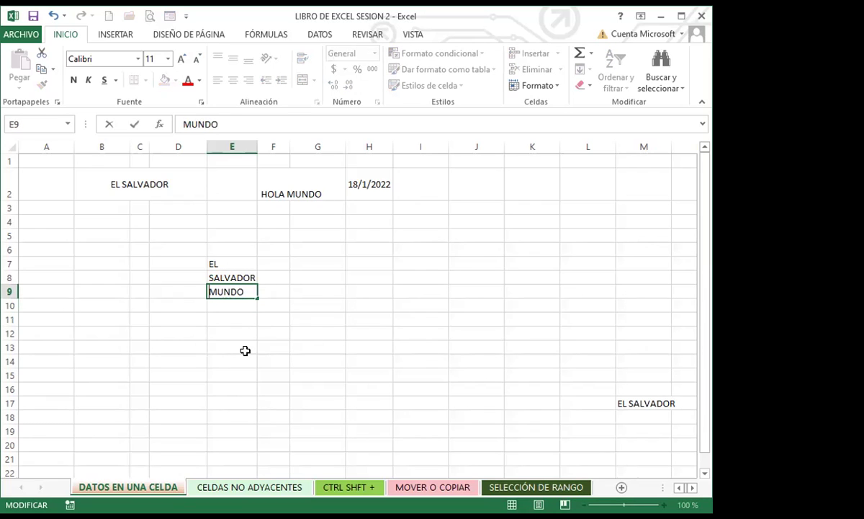
{"action": "key", "text": "Return"}
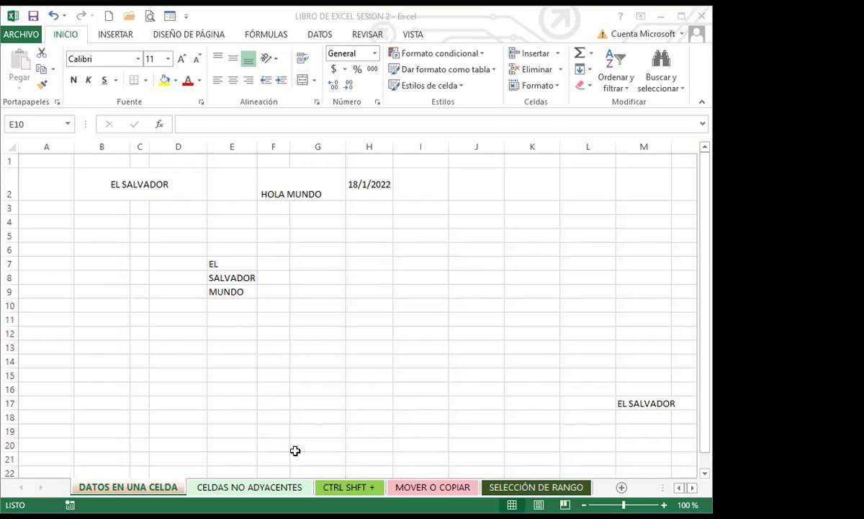
Step: Select the range E7:E9 to review the entries that sit in separate cells
{"action": "left_click", "coordinate": [256, 304]}
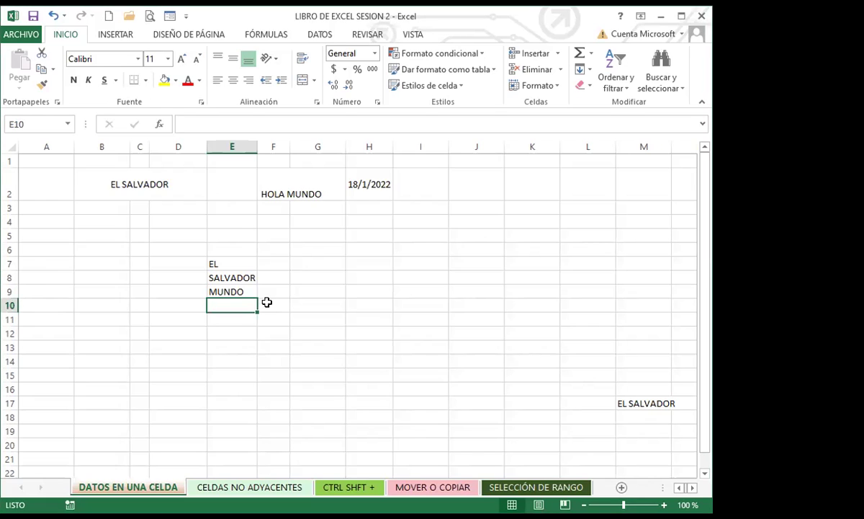
{"action": "left_click_drag", "start_coordinate": [241, 262], "coordinate": [239, 291]}
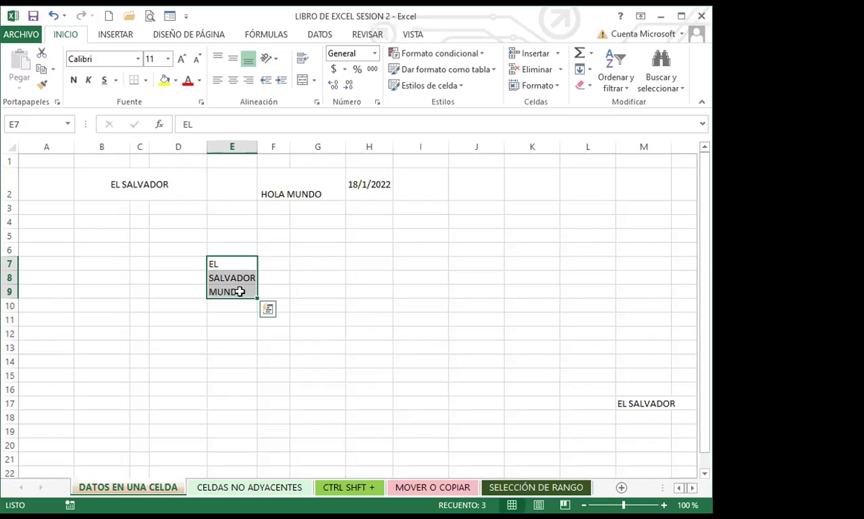
{"action": "left_click", "coordinate": [232, 304]}
{"action": "left_click_drag", "start_coordinate": [228, 265], "coordinate": [229, 289]}
{"action": "left_click", "coordinate": [222, 303]}
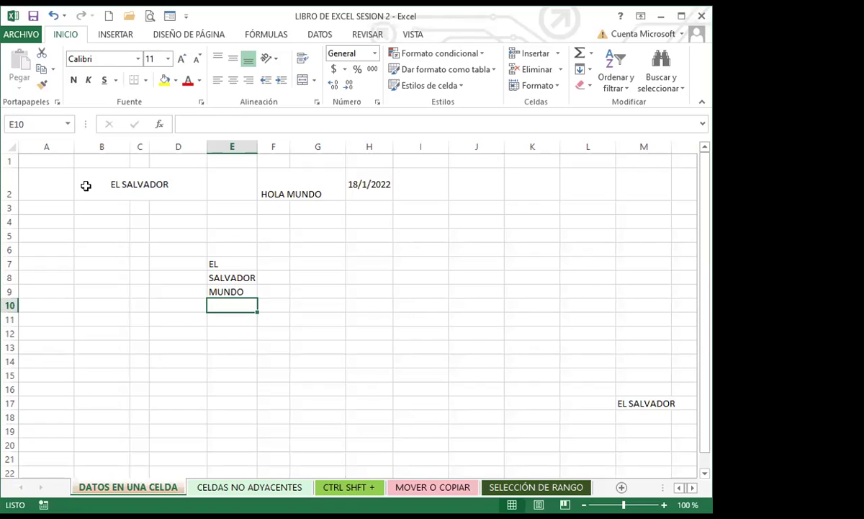
Step: Check cells C2, B2 and D2 against the formula bar to find which one holds EL SALVADOR
{"action": "left_click", "coordinate": [111, 227]}
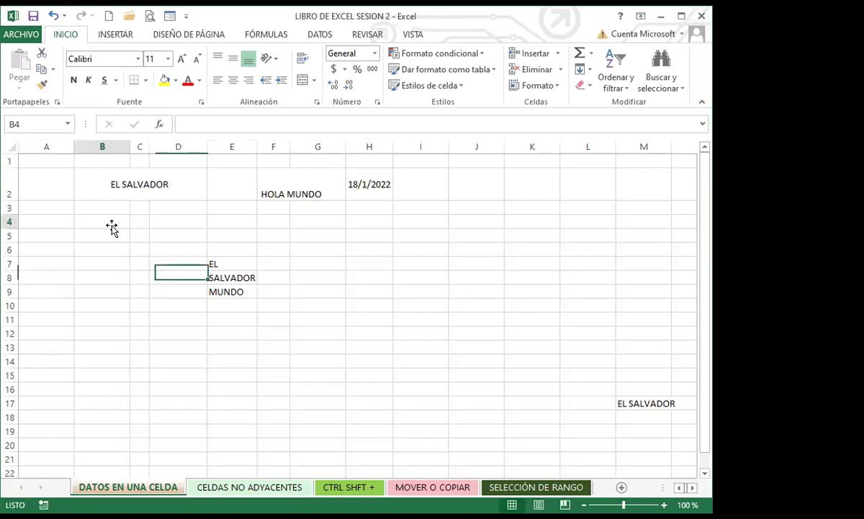
{"action": "left_click", "coordinate": [141, 192]}
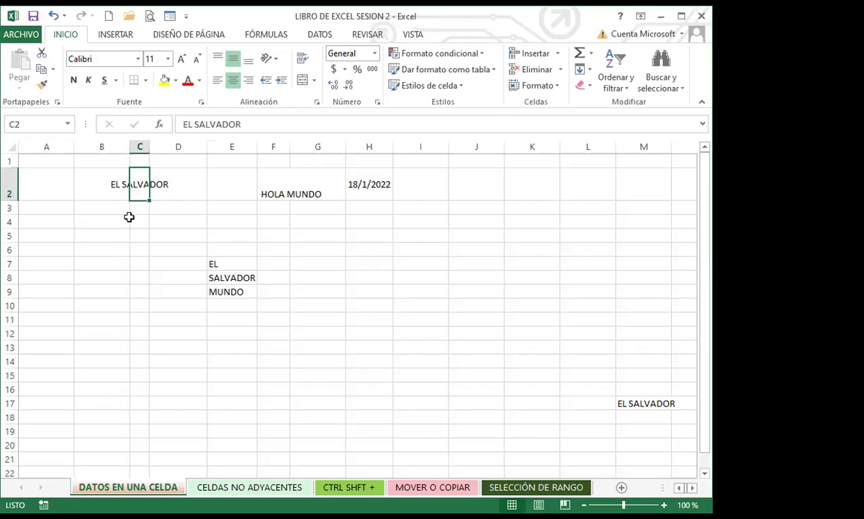
{"action": "left_click", "coordinate": [93, 191]}
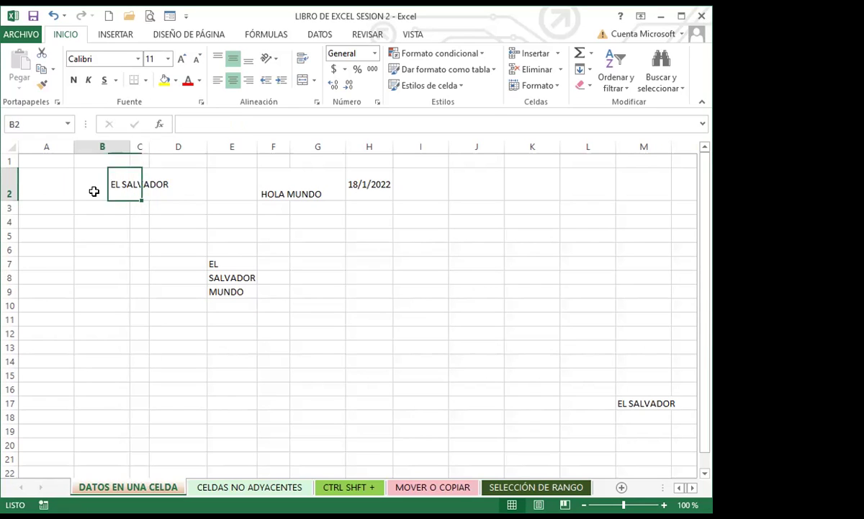
{"action": "left_click", "coordinate": [216, 122]}
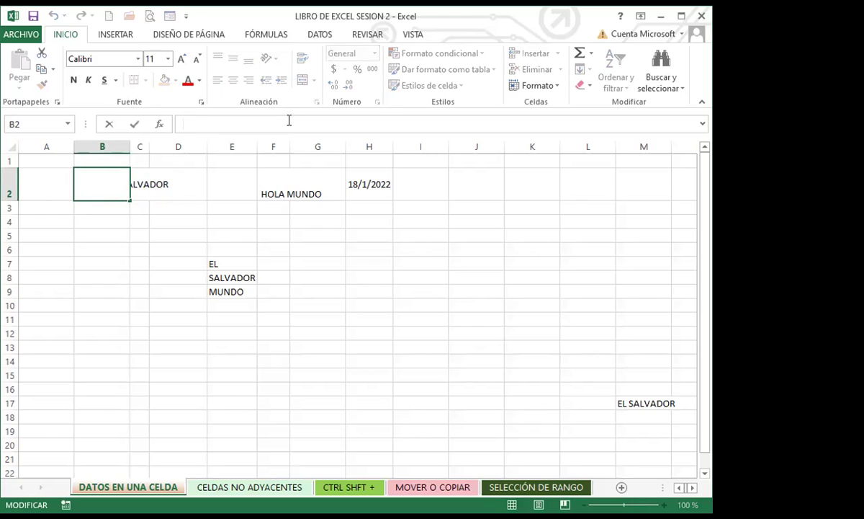
{"action": "left_click", "coordinate": [180, 181]}
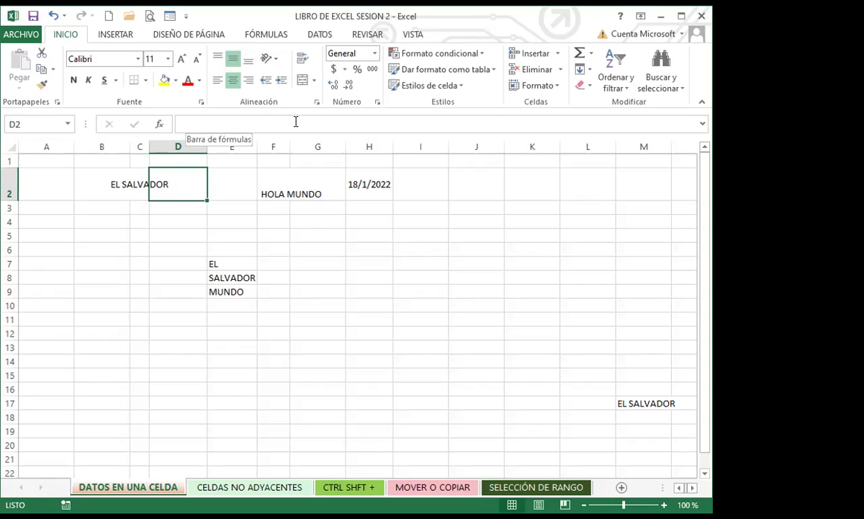
{"action": "left_click", "coordinate": [90, 191]}
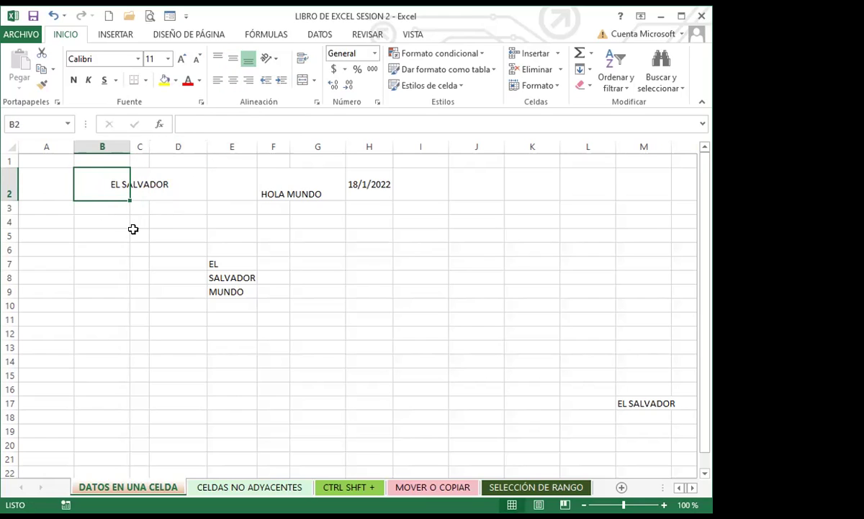
{"action": "left_click", "coordinate": [110, 235]}
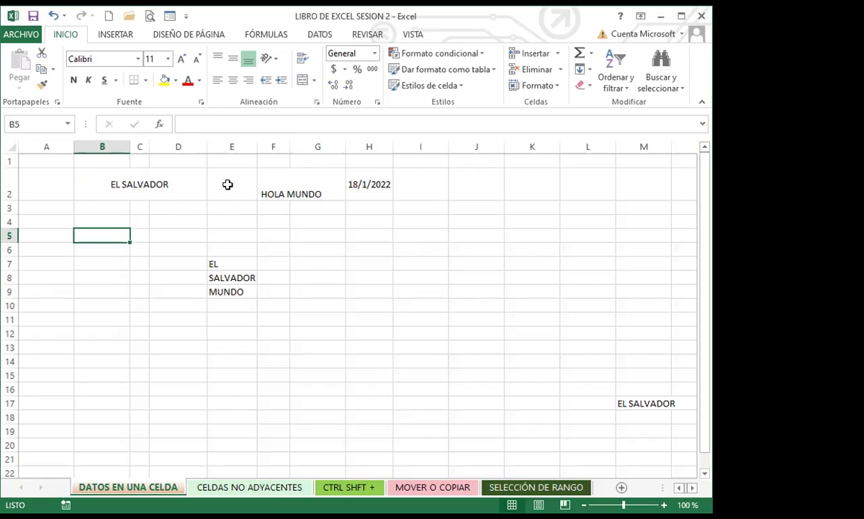
Step: Enter the text EL SALAVADOR in cell E2
{"action": "left_click", "coordinate": [228, 180]}
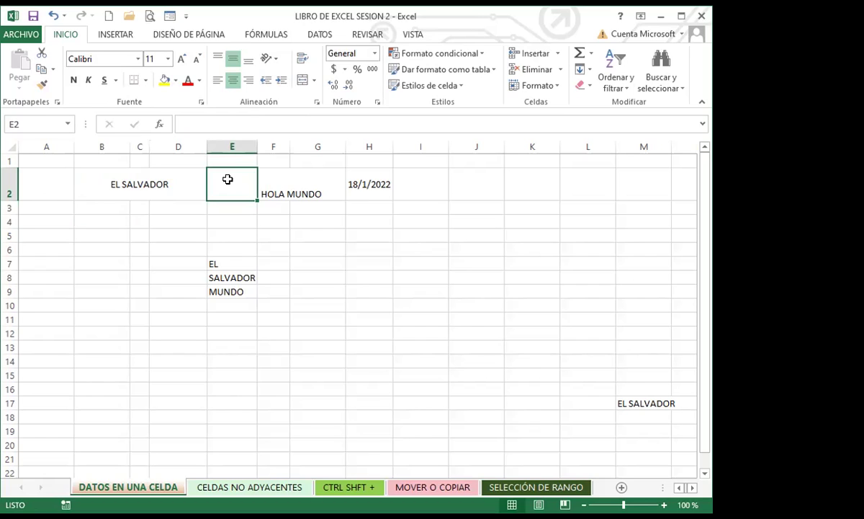
{"action": "type", "text": "EL SAVA"}
{"action": "key", "text": "BackSpace"}
{"action": "key", "text": "BackSpace"}
{"action": "type", "text": "L SALV"}
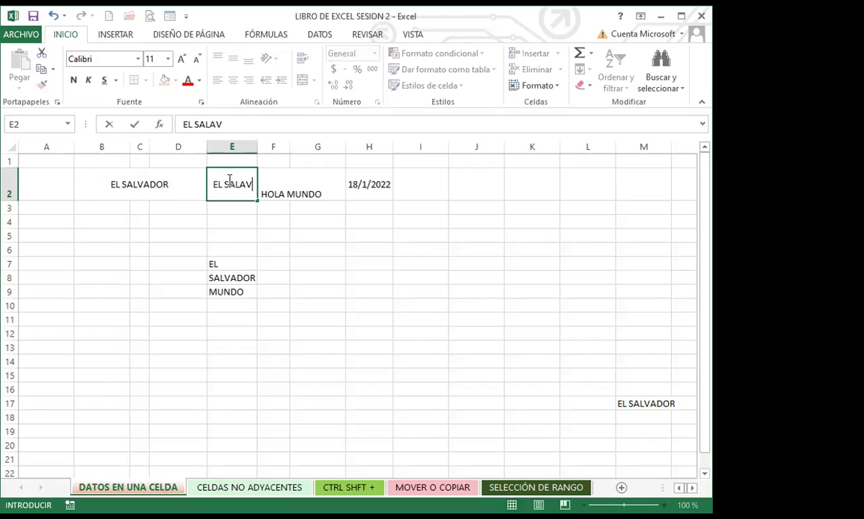
{"action": "type", "text": "ADOR"}
{"action": "key", "text": "Return"}
{"action": "key", "text": "Return"}
{"action": "key", "text": "Return"}
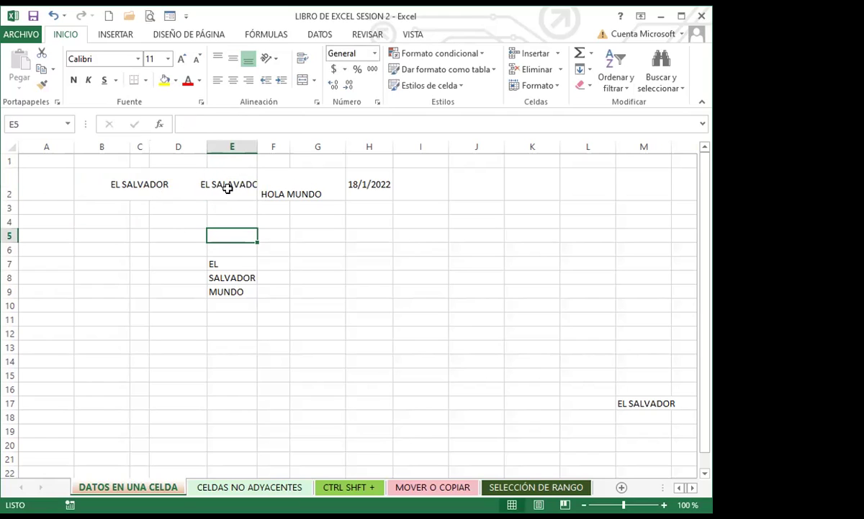
Step: Select cells D2 and B2 in turn to check whether they hold any content of their own
{"action": "left_click", "coordinate": [180, 180]}
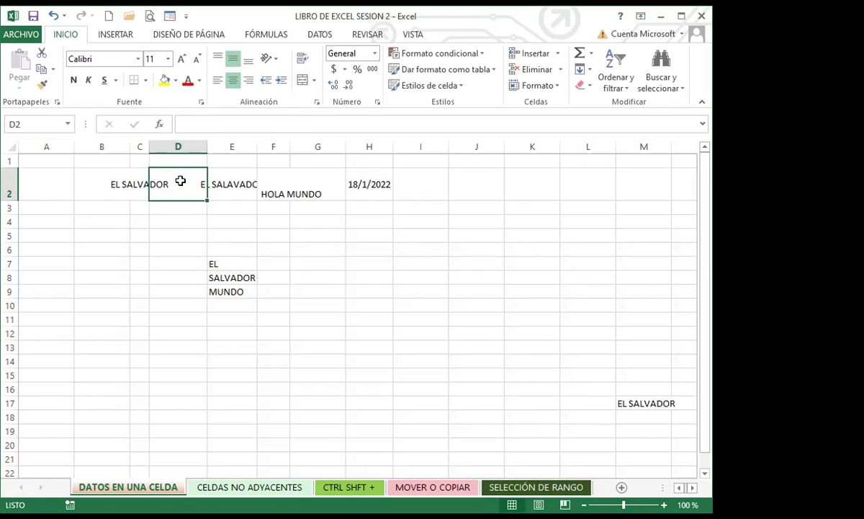
{"action": "left_click", "coordinate": [84, 184]}
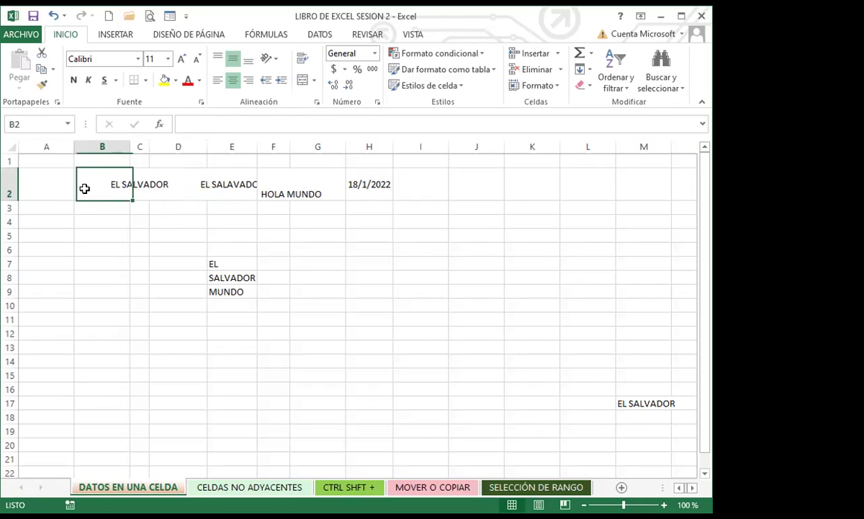
{"action": "left_click", "coordinate": [126, 254]}
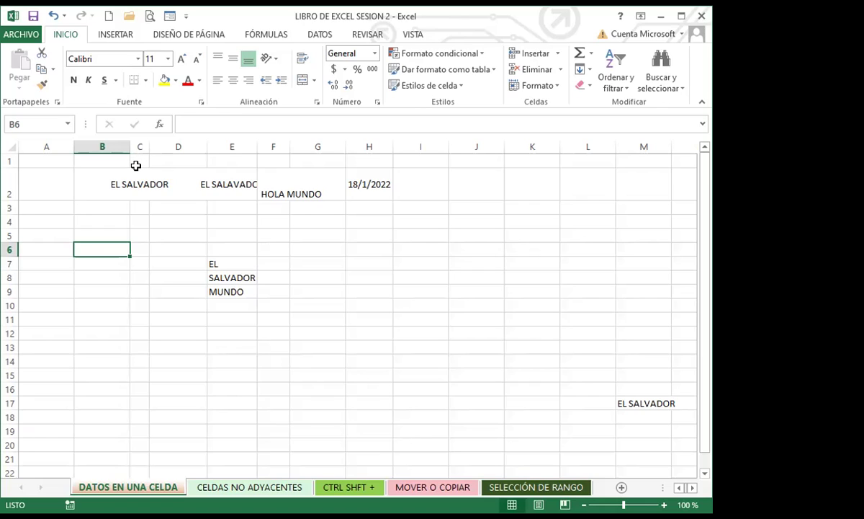
Step: Set the width of the column containing the EL SALVADOR entry in C2 to 4
{"action": "left_click", "coordinate": [136, 184]}
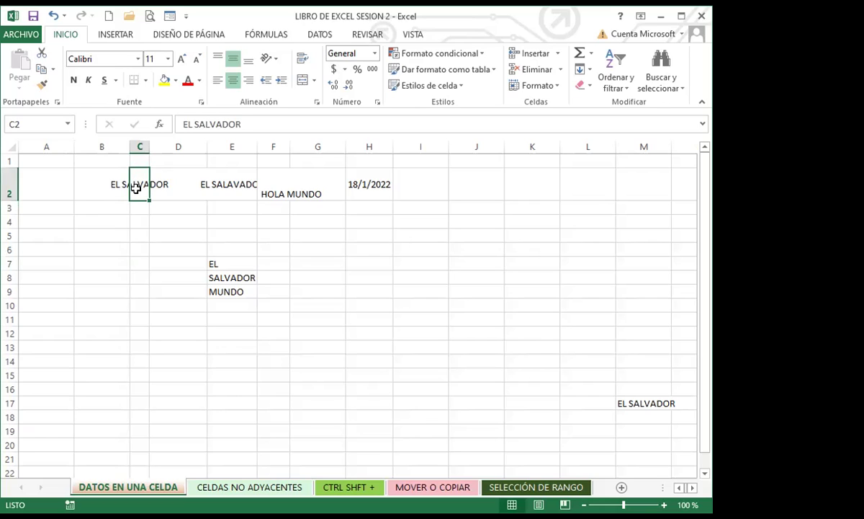
{"action": "left_click", "coordinate": [135, 355]}
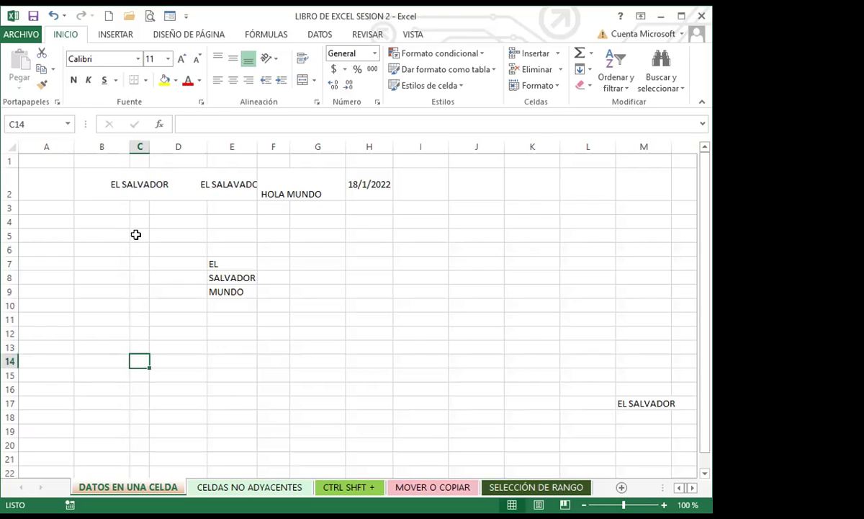
{"action": "left_click", "coordinate": [135, 183]}
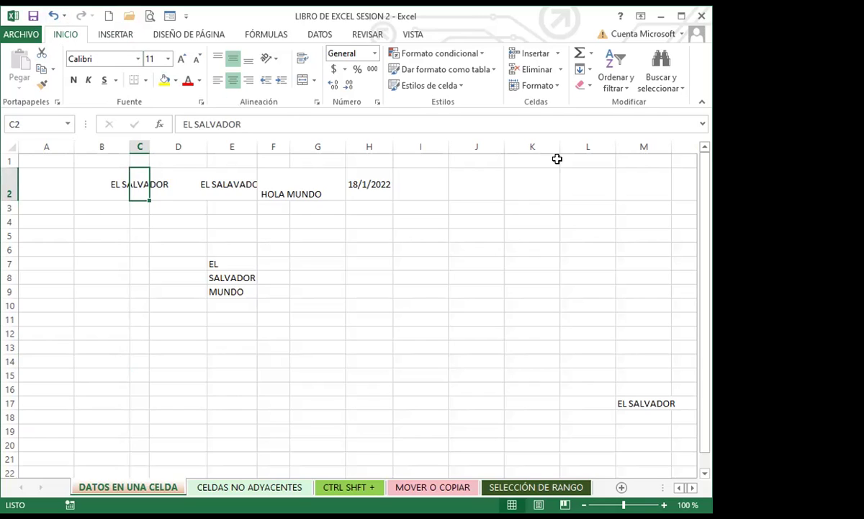
{"action": "left_click", "coordinate": [558, 87]}
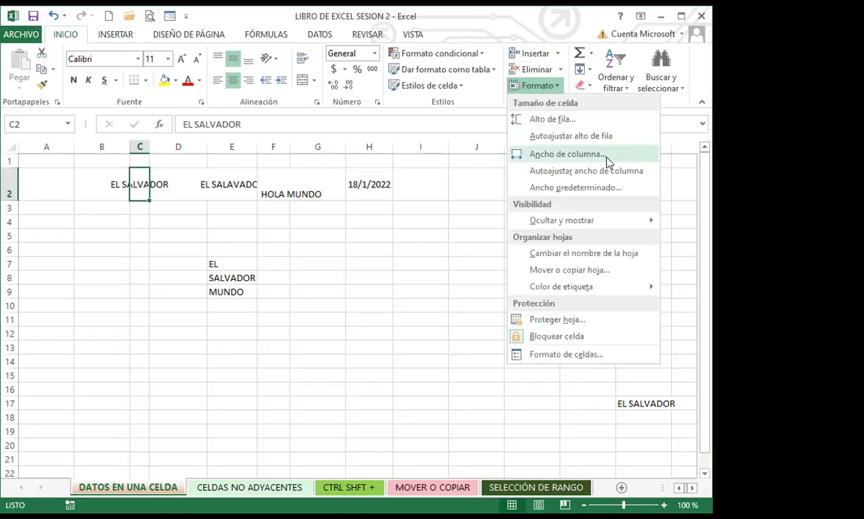
{"action": "left_click", "coordinate": [563, 154]}
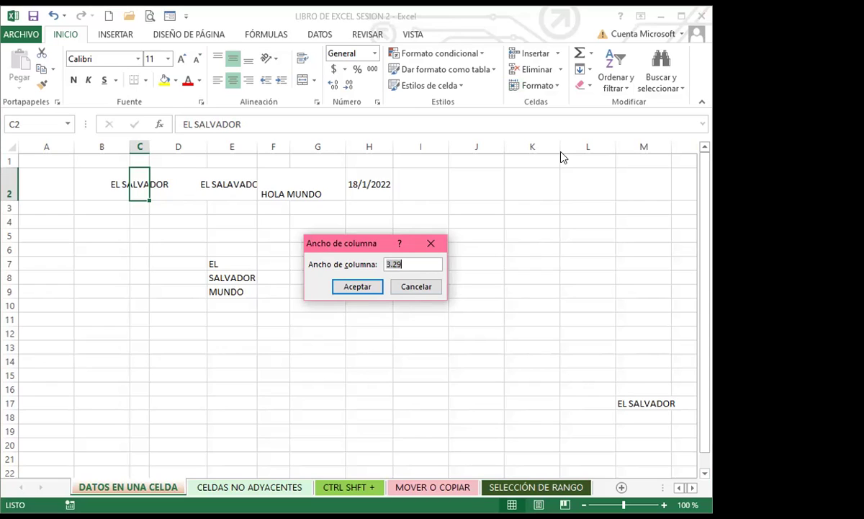
{"action": "type", "text": "4"}
{"action": "key", "text": "Return"}
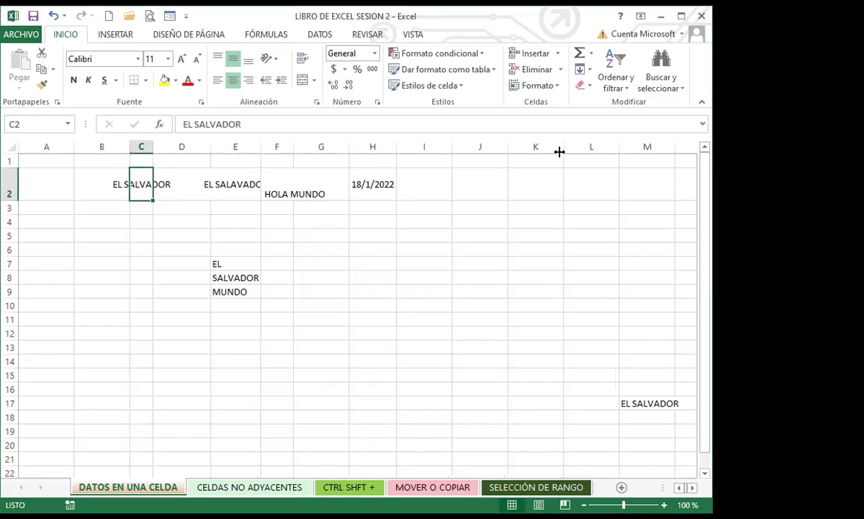
Step: Set the width of column C to 16 and undo that change
{"action": "left_click", "coordinate": [546, 85]}
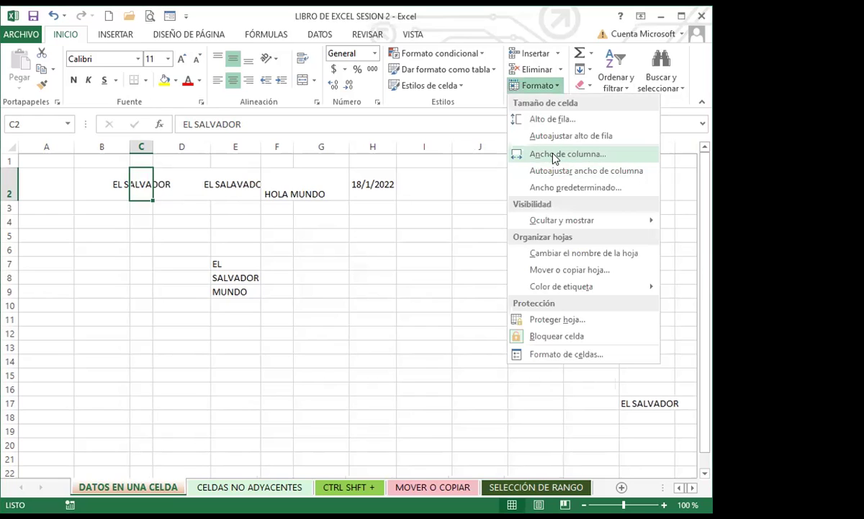
{"action": "left_click", "coordinate": [555, 155]}
{"action": "type", "text": "16"}
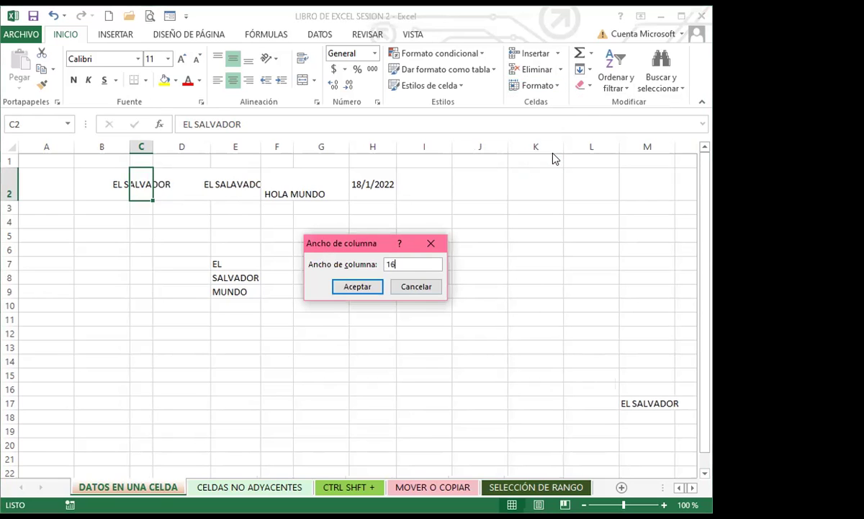
{"action": "key", "text": "Return"}
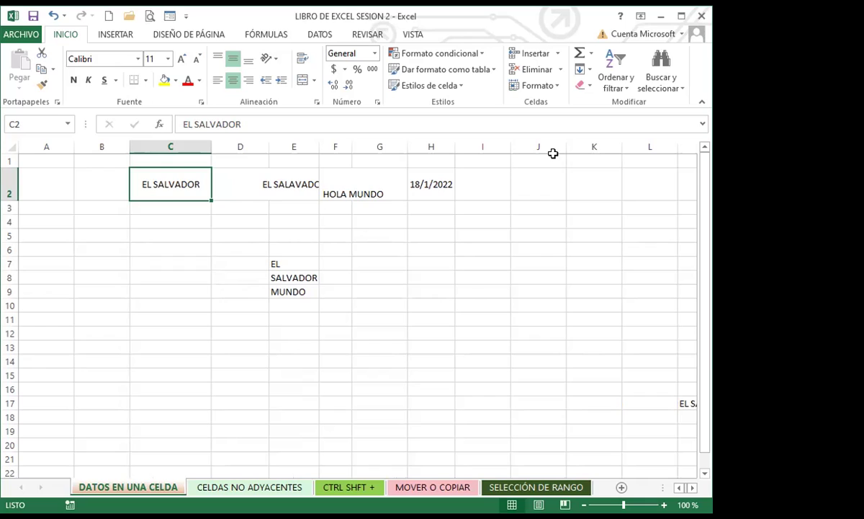
{"action": "key", "text": "ctrl+z"}
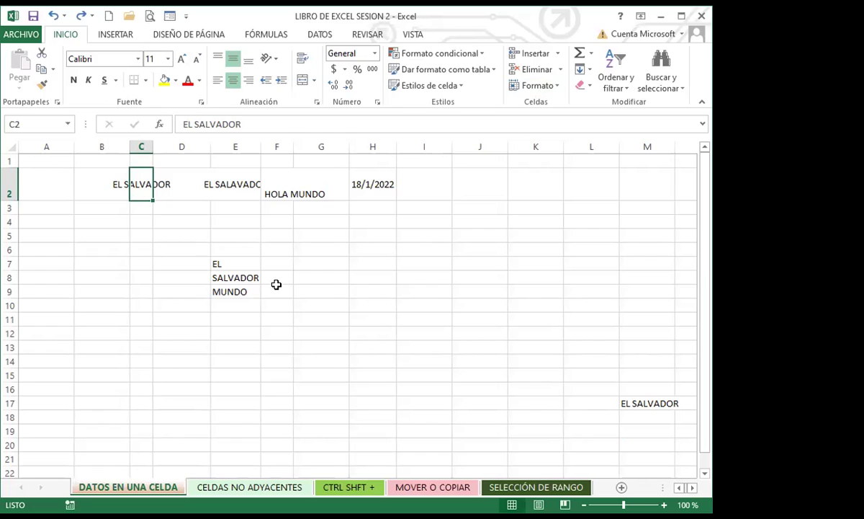
Step: Review cell C2 and the entries in E7:E9, opening E7 for in-cell editing and leaving the edit again
{"action": "left_click", "coordinate": [164, 245]}
{"action": "left_click", "coordinate": [146, 188]}
{"action": "left_click_drag", "start_coordinate": [231, 264], "coordinate": [230, 297]}
{"action": "left_click", "coordinate": [216, 333]}
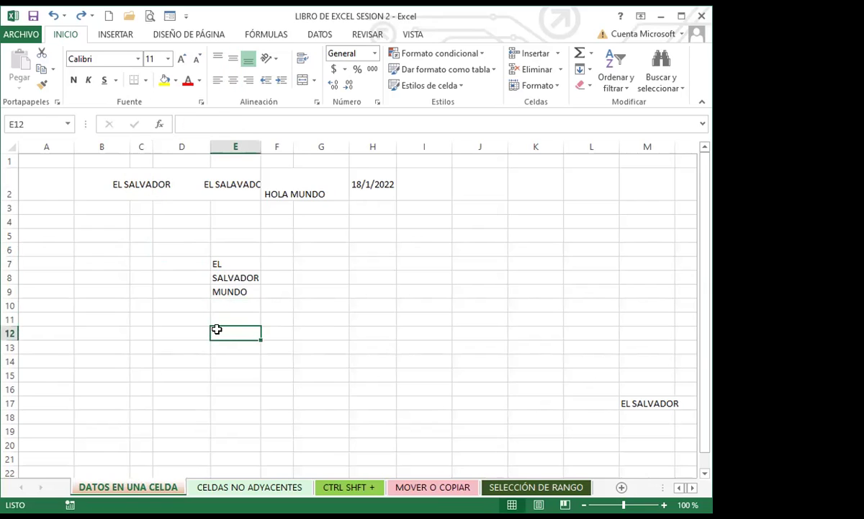
{"action": "left_click", "coordinate": [231, 264]}
{"action": "double_click", "coordinate": [232, 264]}
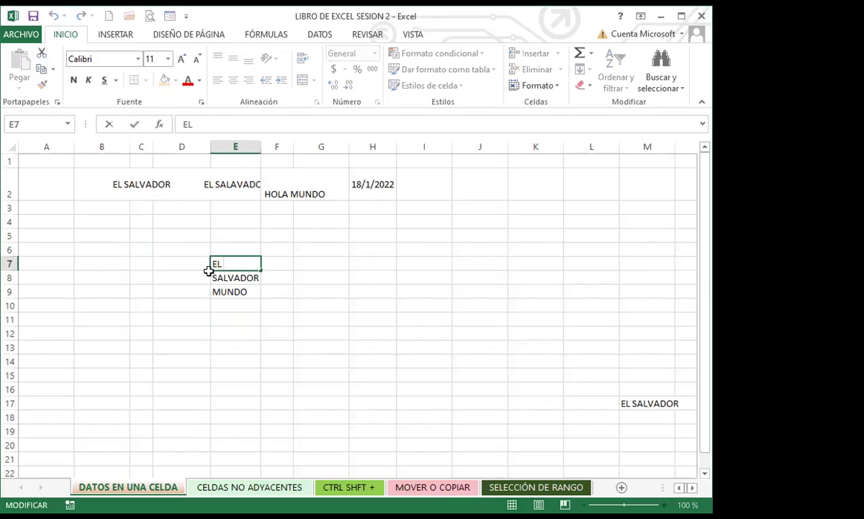
{"action": "left_click", "coordinate": [233, 273]}
{"action": "left_click_drag", "start_coordinate": [234, 265], "coordinate": [237, 287]}
{"action": "left_click", "coordinate": [285, 267]}
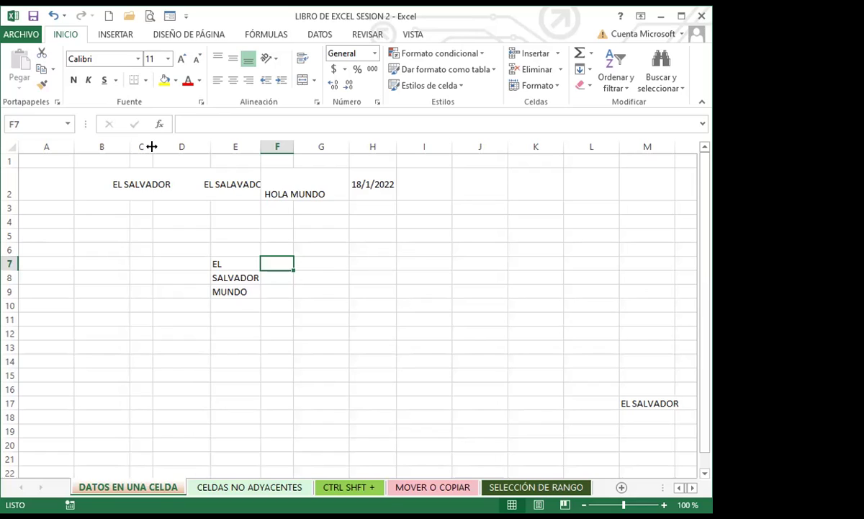
Step: Widen column C by its header border to a width of about 14.71
{"action": "left_click_drag", "start_coordinate": [152, 146], "coordinate": [205, 146]}
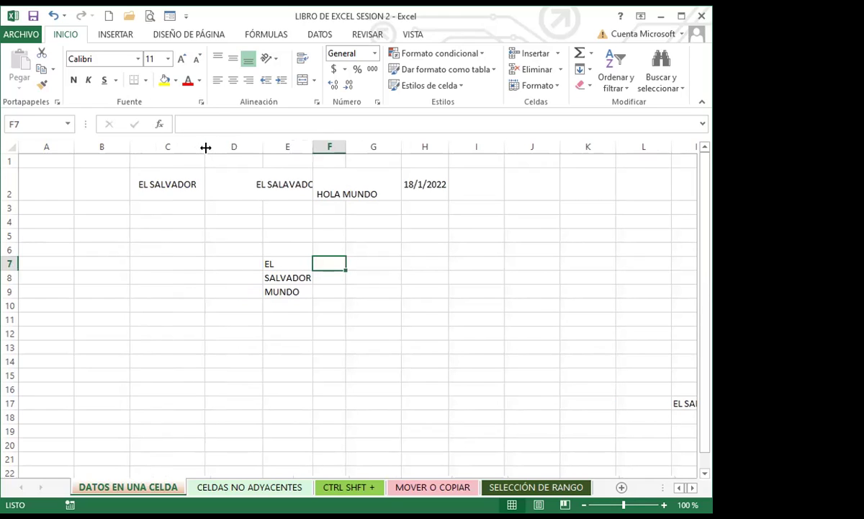
{"action": "left_click_drag", "start_coordinate": [206, 147], "coordinate": [206, 148]}
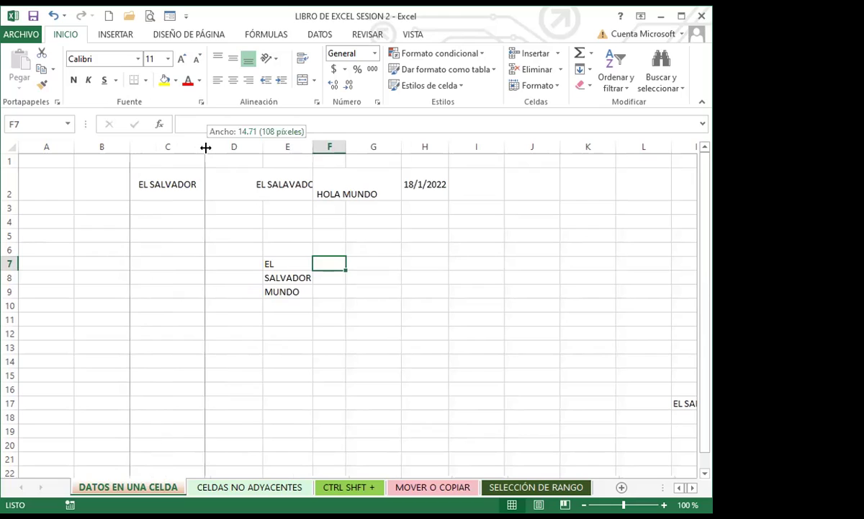
Step: Narrow column C by its header border, and then autofit its width to the EL SALVADOR entry
{"action": "left_click_drag", "start_coordinate": [206, 148], "coordinate": [180, 142]}
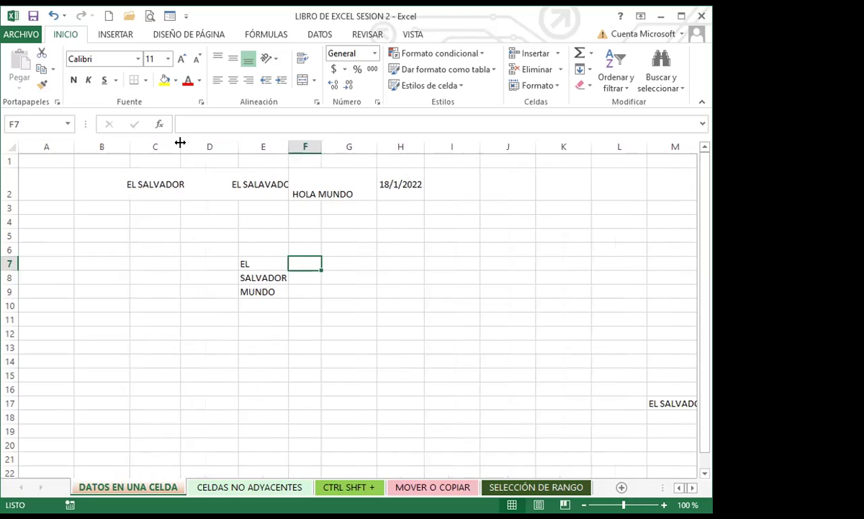
{"action": "left_click_drag", "start_coordinate": [180, 143], "coordinate": [159, 147]}
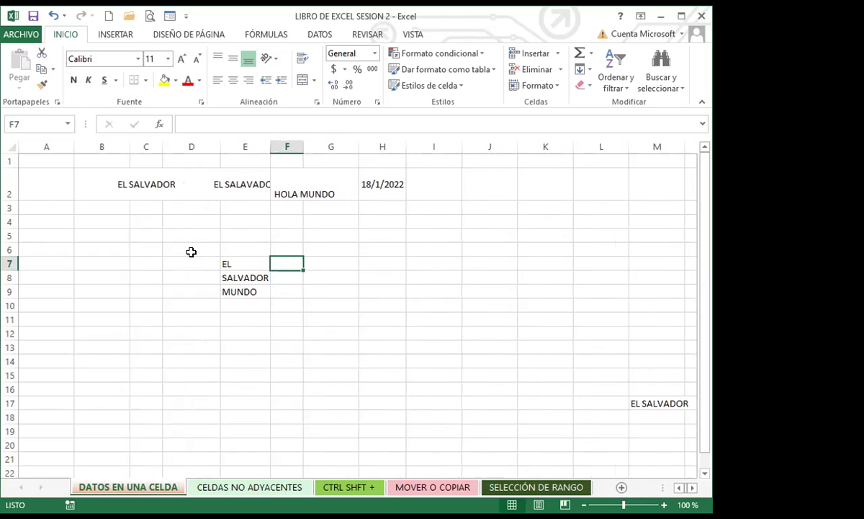
{"action": "double_click", "coordinate": [163, 146]}
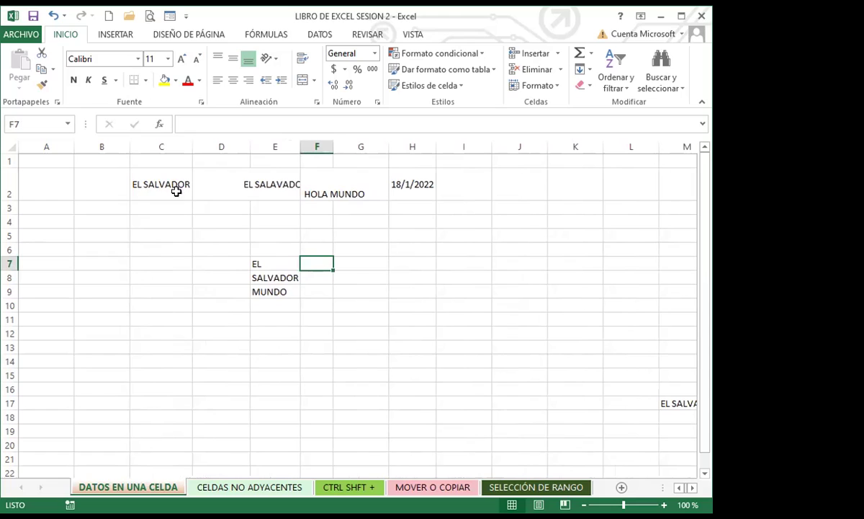
Step: Autofit column F to the HOLA MUNDO entry and column E to the EL SALAVADOR entry
{"action": "left_click", "coordinate": [321, 185]}
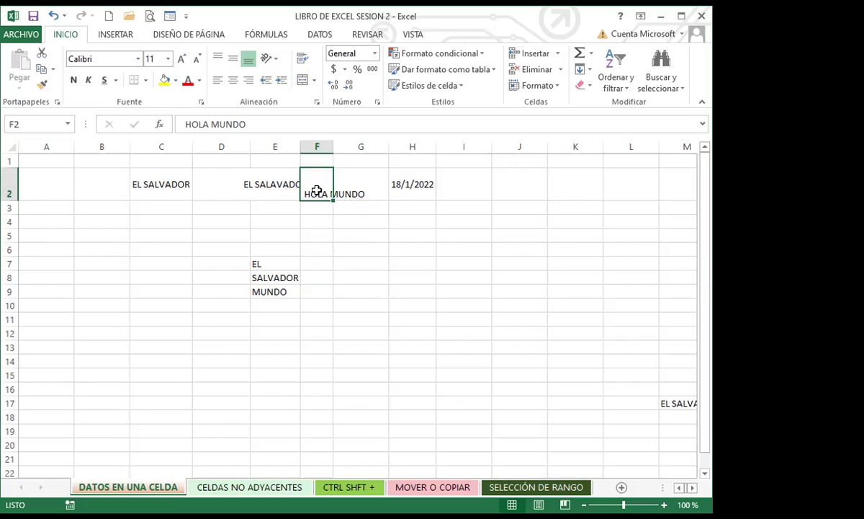
{"action": "double_click", "coordinate": [332, 147]}
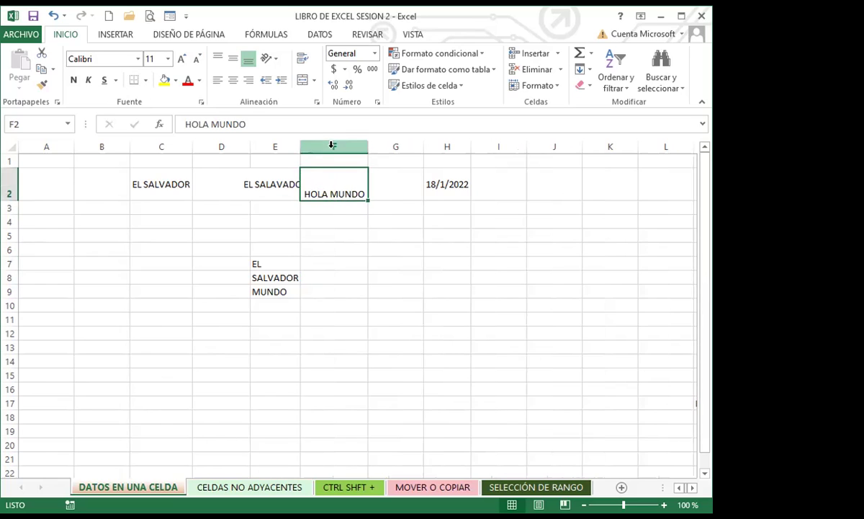
{"action": "left_click", "coordinate": [324, 204]}
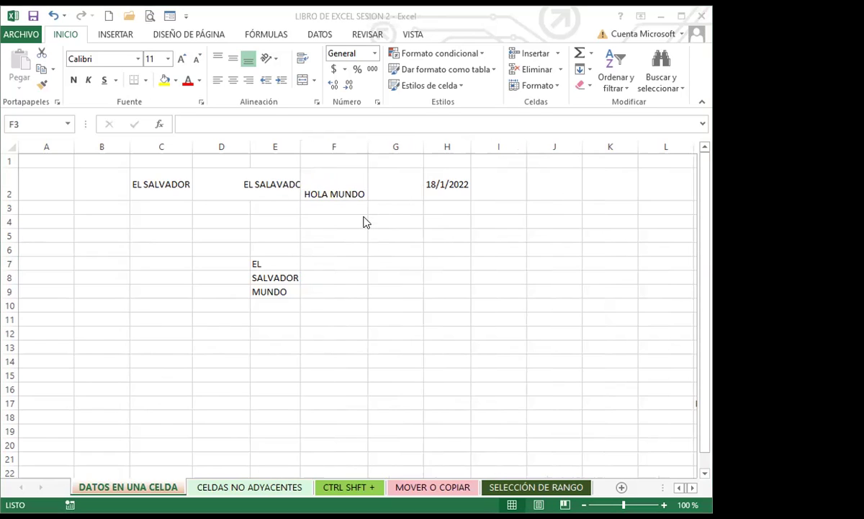
{"action": "double_click", "coordinate": [301, 148]}
{"action": "left_click", "coordinate": [297, 146]}
{"action": "left_click", "coordinate": [303, 249]}
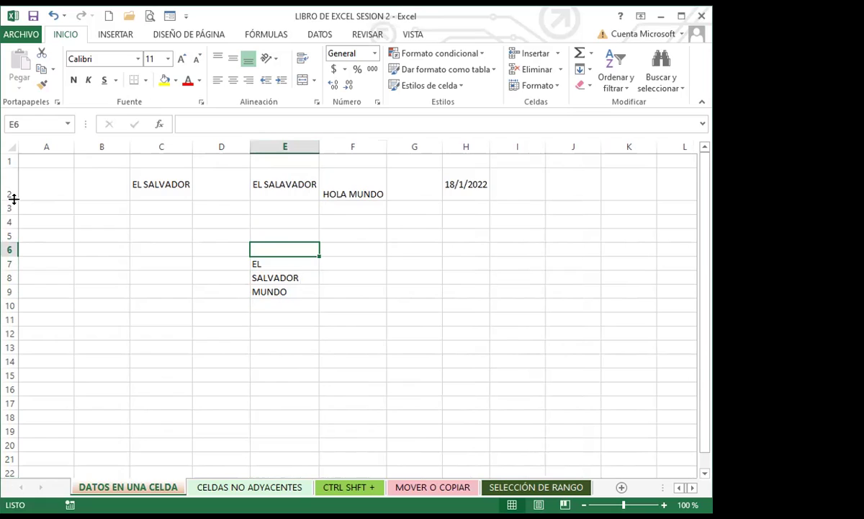
Step: Increase the height of row 2 and centre HOLA MUNDO in F2 both horizontally and vertically
{"action": "mouse_move", "coordinate": [14, 199]}
{"action": "left_mouse_down"}
{"action": "mouse_move", "coordinate": [14, 175]}
{"action": "mouse_move", "coordinate": [13, 217]}
{"action": "left_mouse_up"}
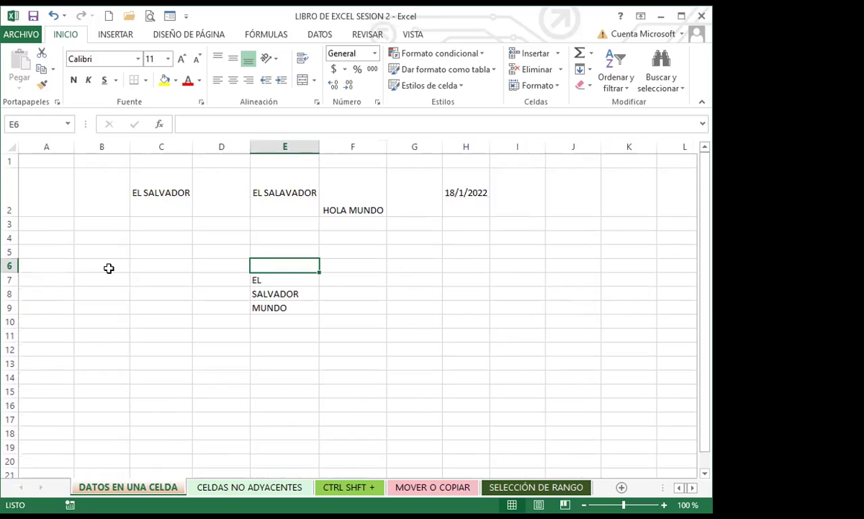
{"action": "left_click_drag", "start_coordinate": [13, 217], "coordinate": [11, 236]}
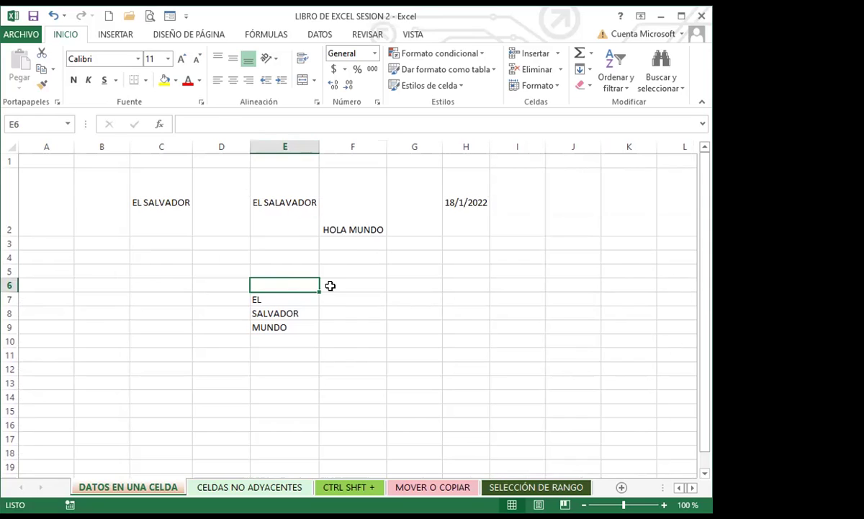
{"action": "left_click", "coordinate": [341, 208]}
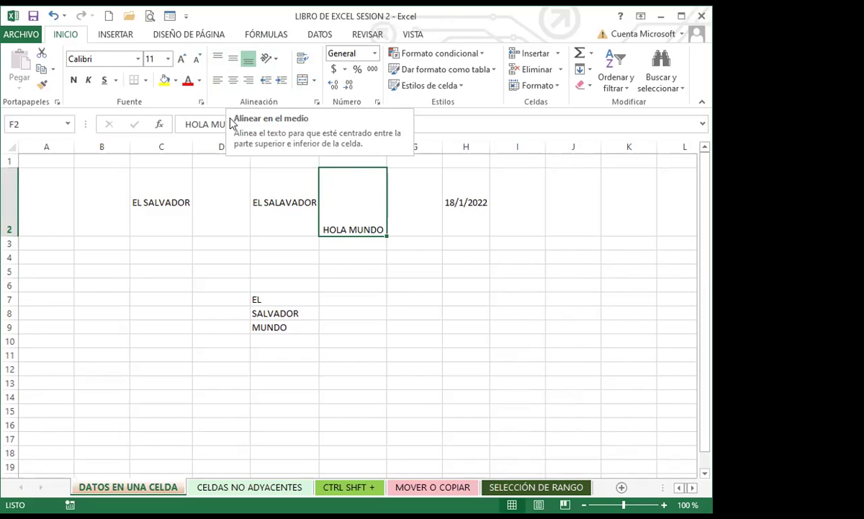
{"action": "left_click", "coordinate": [288, 218]}
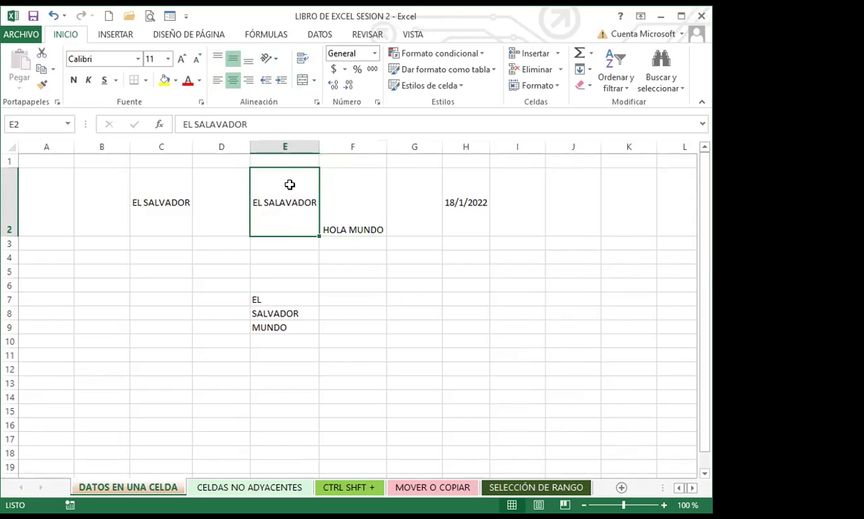
{"action": "left_click", "coordinate": [349, 224]}
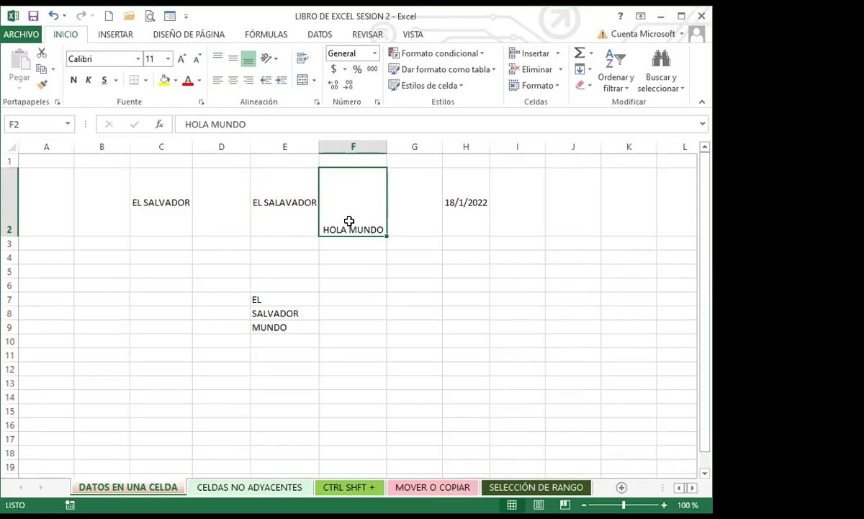
{"action": "left_click", "coordinate": [232, 83]}
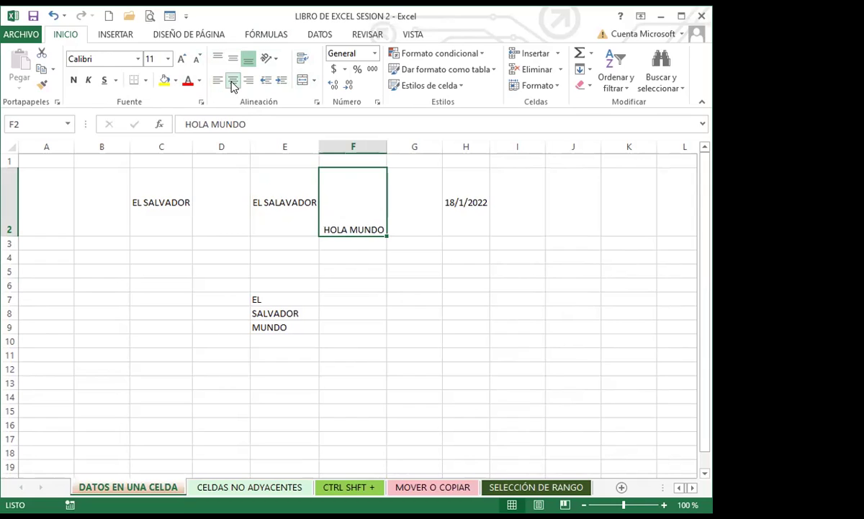
{"action": "left_click", "coordinate": [234, 59]}
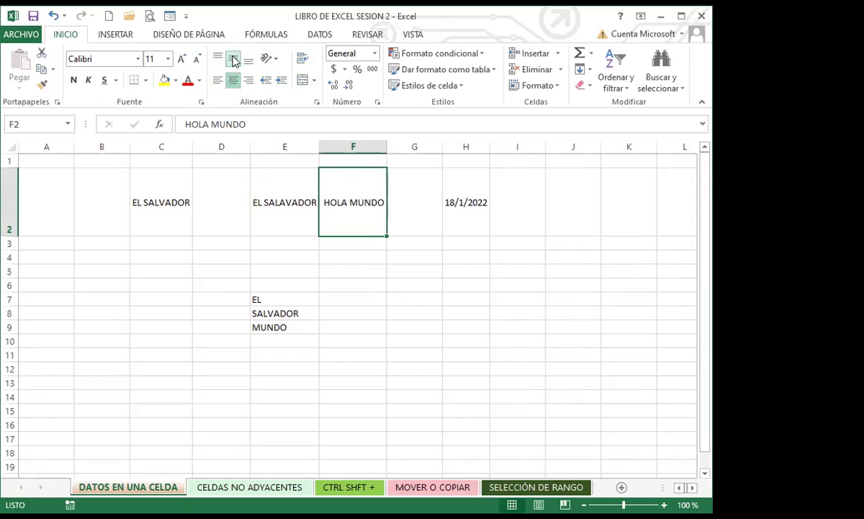
Step: Try centre and top alignment on C2:H2, finishing with the entries left-aligned and vertically in the middle
{"action": "left_click_drag", "start_coordinate": [164, 204], "coordinate": [447, 205]}
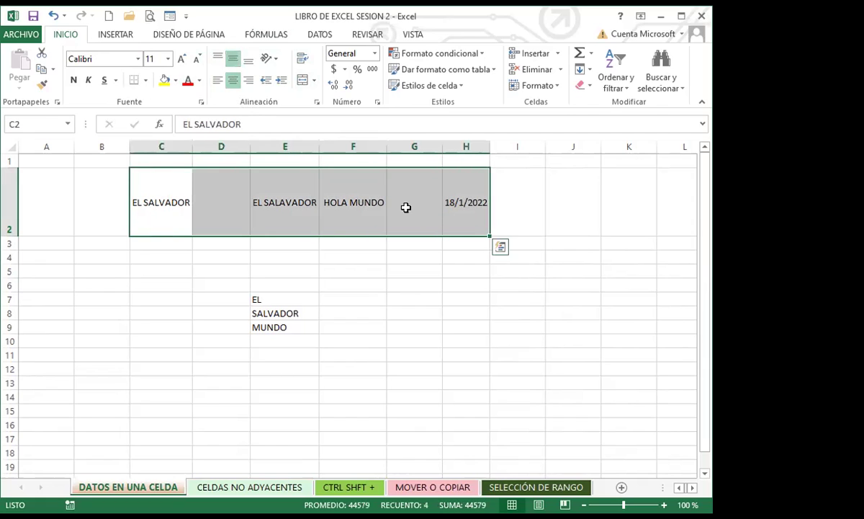
{"action": "left_click", "coordinate": [149, 213]}
{"action": "left_click", "coordinate": [149, 213]}
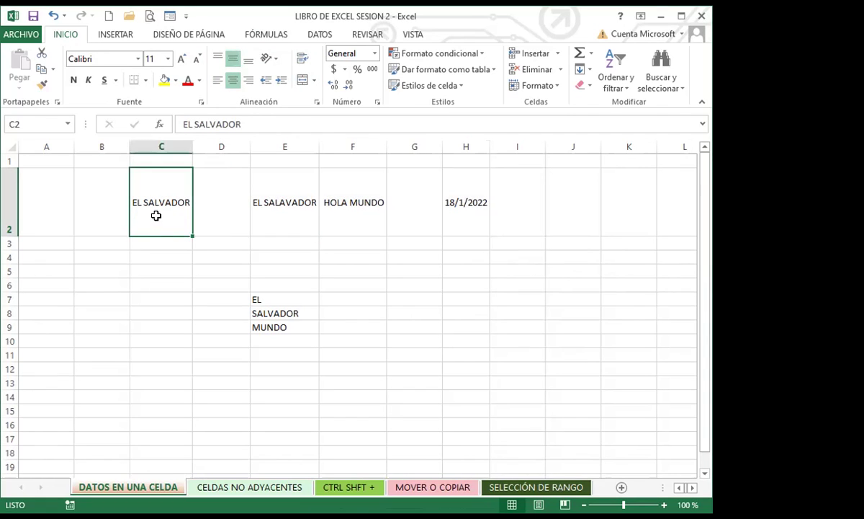
{"action": "left_click_drag", "start_coordinate": [157, 215], "coordinate": [470, 213]}
{"action": "left_click", "coordinate": [218, 81]}
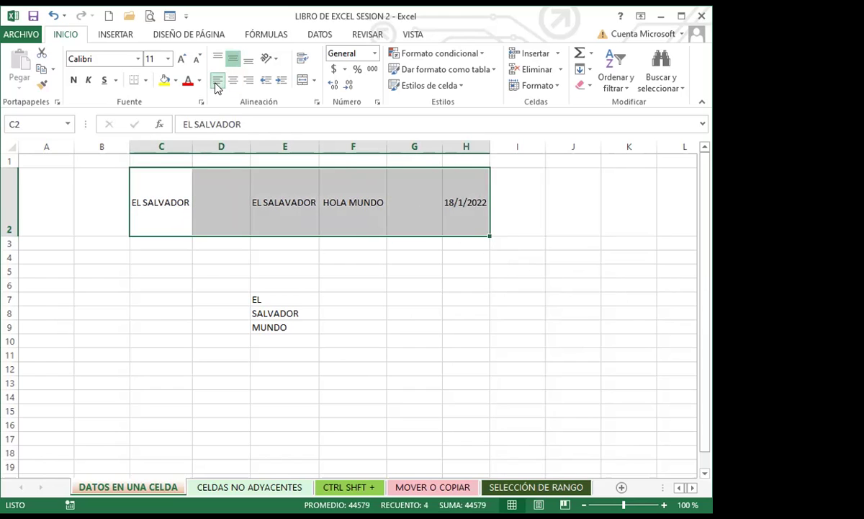
{"action": "left_click", "coordinate": [232, 81]}
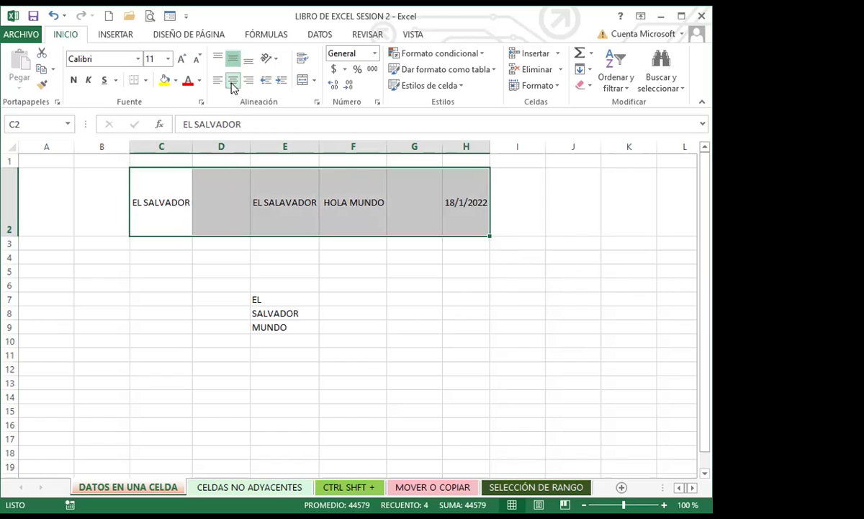
{"action": "left_click", "coordinate": [217, 81]}
{"action": "left_click", "coordinate": [218, 58]}
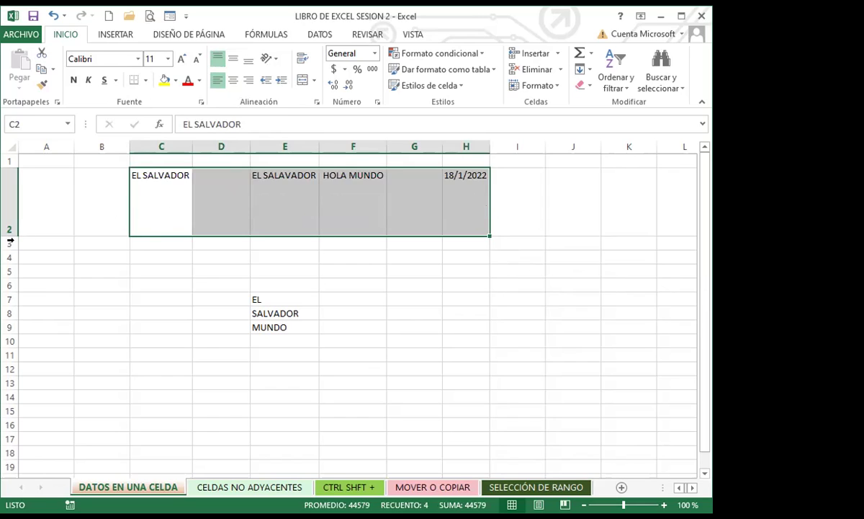
{"action": "left_click_drag", "start_coordinate": [14, 230], "coordinate": [13, 231]}
{"action": "left_click", "coordinate": [232, 62]}
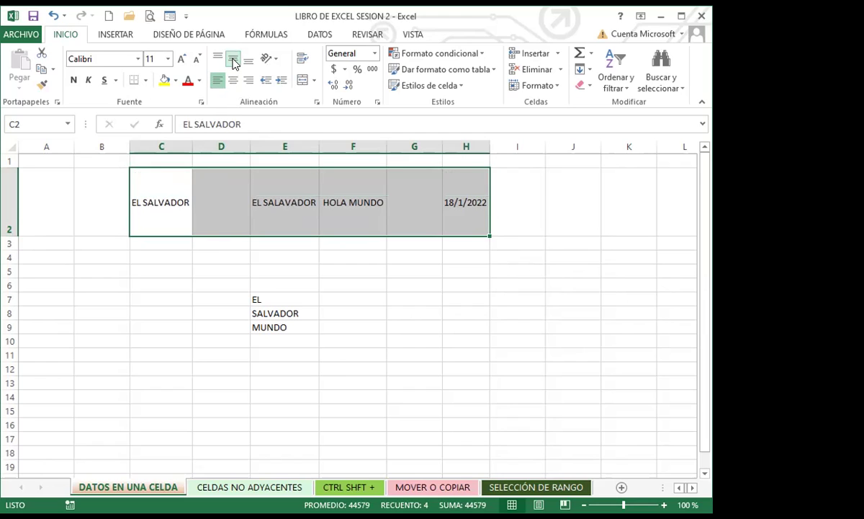
{"action": "left_click", "coordinate": [171, 266]}
{"action": "left_click_drag", "start_coordinate": [159, 217], "coordinate": [463, 215]}
{"action": "left_click_drag", "start_coordinate": [151, 215], "coordinate": [468, 229]}
{"action": "left_click", "coordinate": [165, 241]}
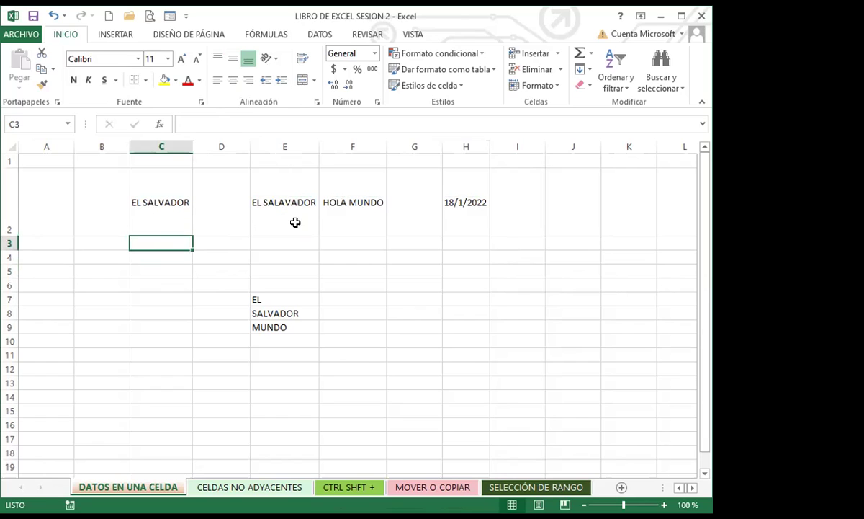
Step: Narrow column F below the length of HOLA MUNDO and wrap the text in F2
{"action": "left_click", "coordinate": [345, 215]}
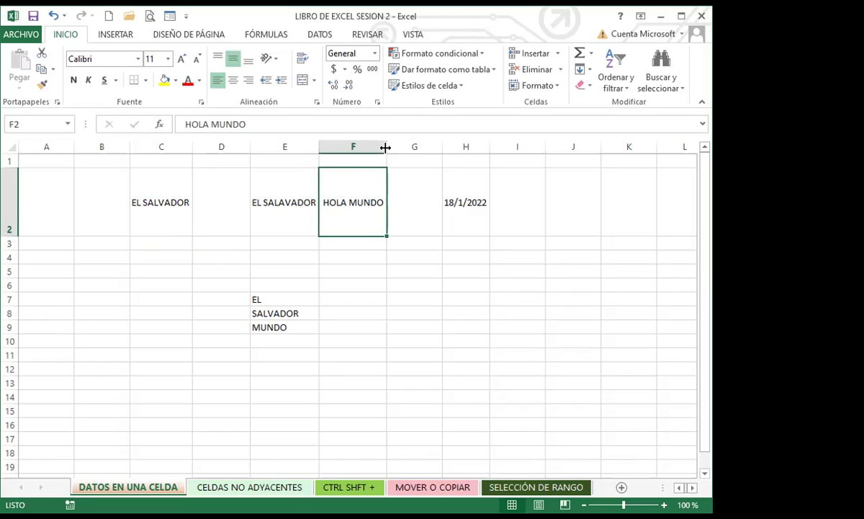
{"action": "left_click_drag", "start_coordinate": [385, 148], "coordinate": [362, 146]}
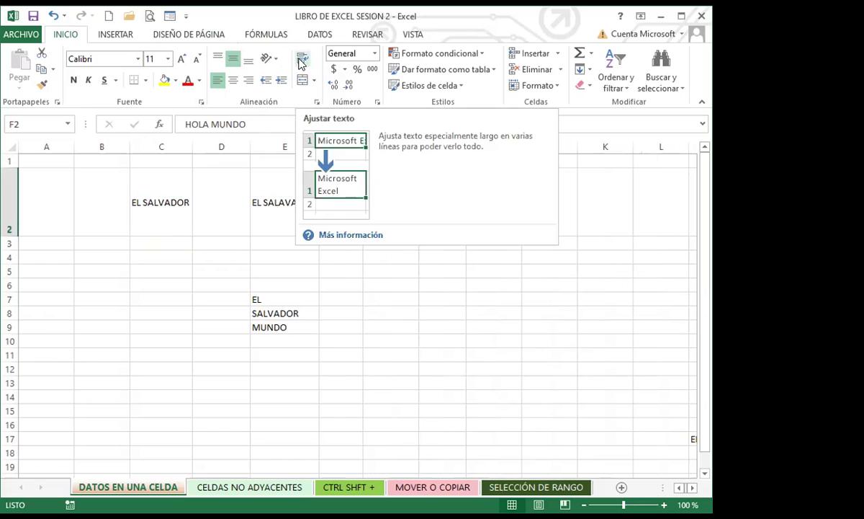
{"action": "left_click", "coordinate": [346, 298]}
{"action": "left_click", "coordinate": [339, 208]}
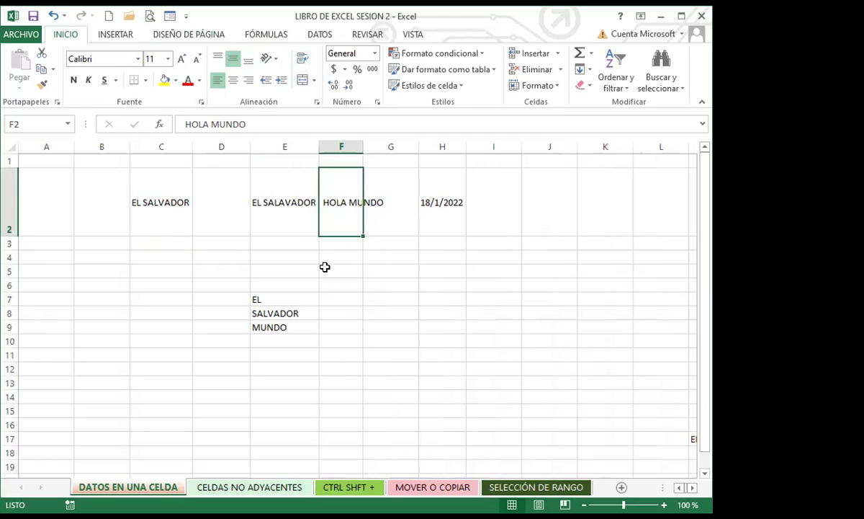
{"action": "left_click", "coordinate": [302, 60]}
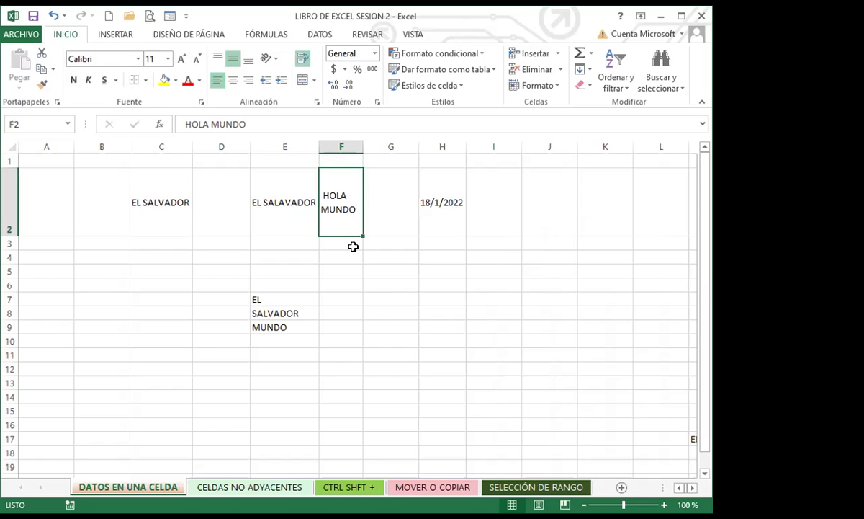
Step: Centre the wrapped HOLA MUNDO text horizontally in F2
{"action": "key", "text": "Down"}
{"action": "key", "text": "Down"}
{"action": "key", "text": "Down"}
{"action": "left_click", "coordinate": [336, 223]}
{"action": "left_click", "coordinate": [233, 80]}
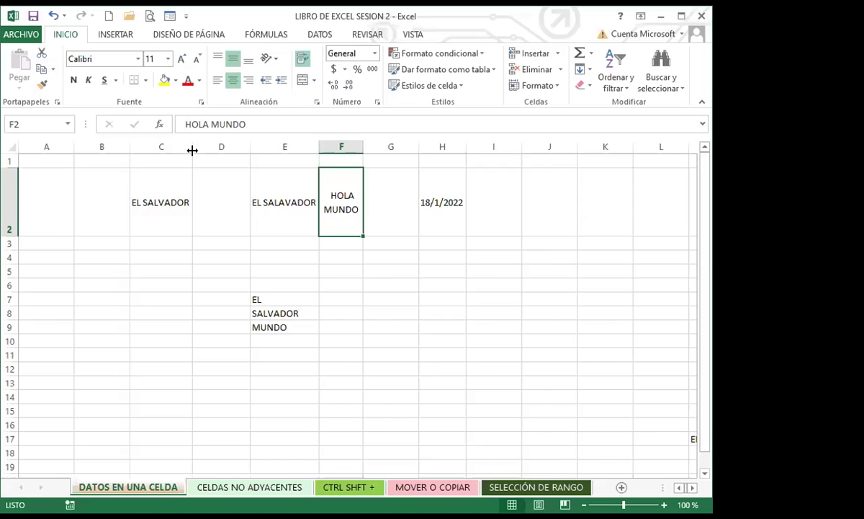
Step: Narrow column C below the length of EL SALVADOR and check the contents of D2, C2 and E2
{"action": "left_click_drag", "start_coordinate": [191, 150], "coordinate": [155, 151]}
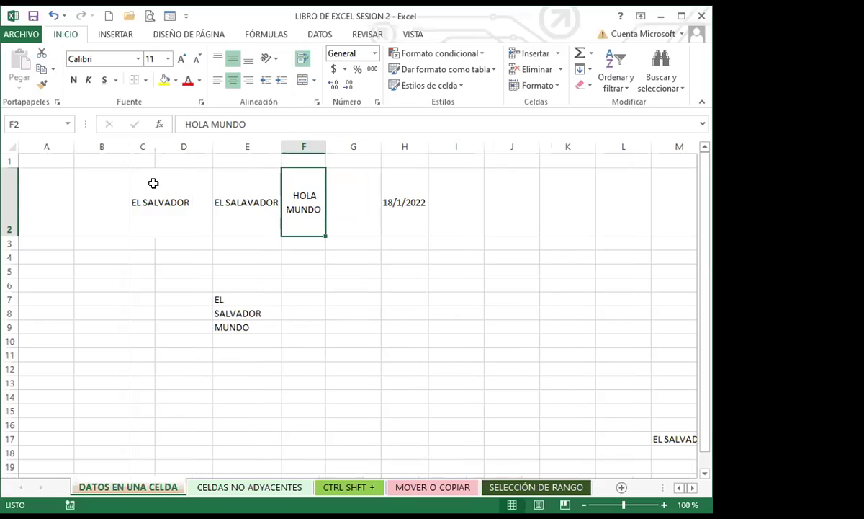
{"action": "left_click", "coordinate": [166, 256]}
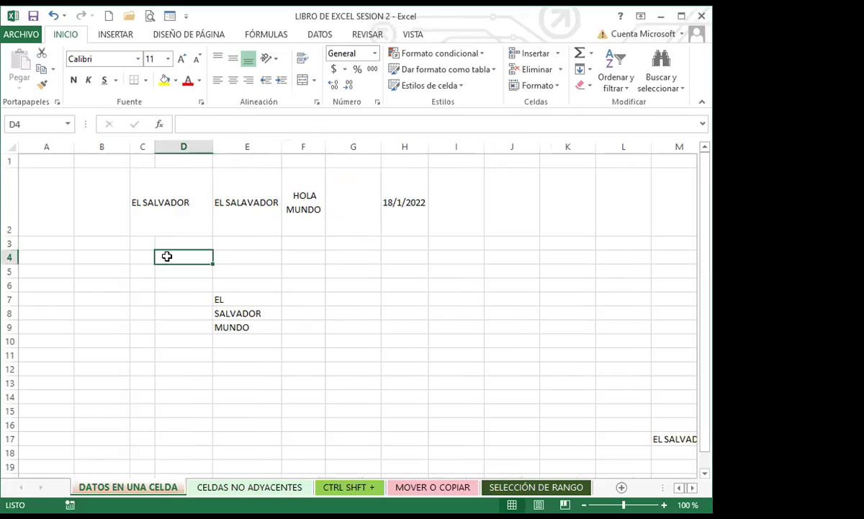
{"action": "left_click", "coordinate": [168, 209]}
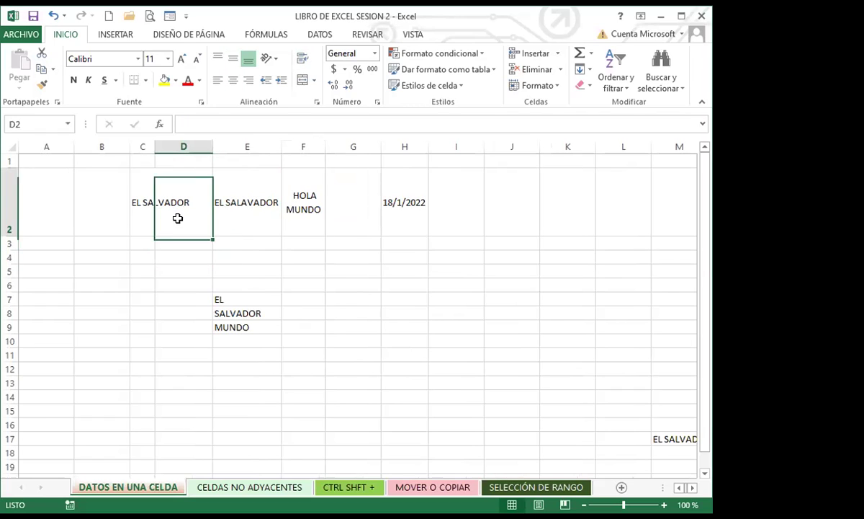
{"action": "left_click", "coordinate": [144, 205]}
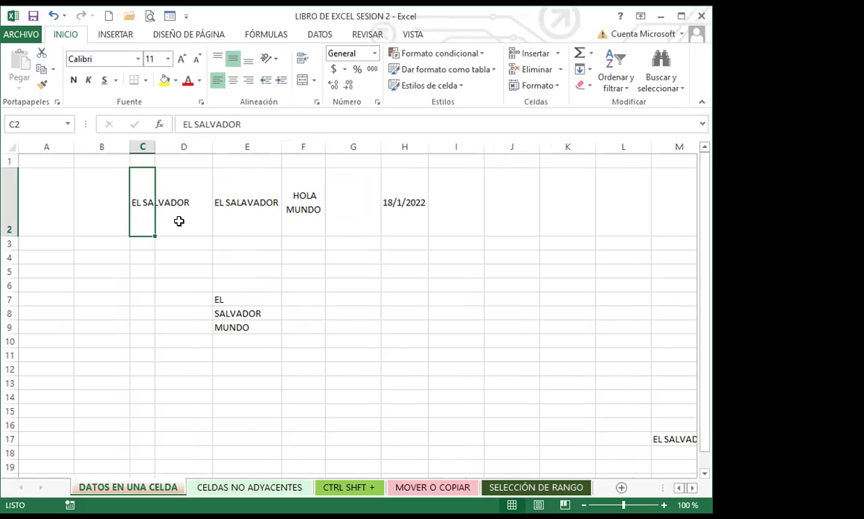
{"action": "left_click", "coordinate": [261, 220]}
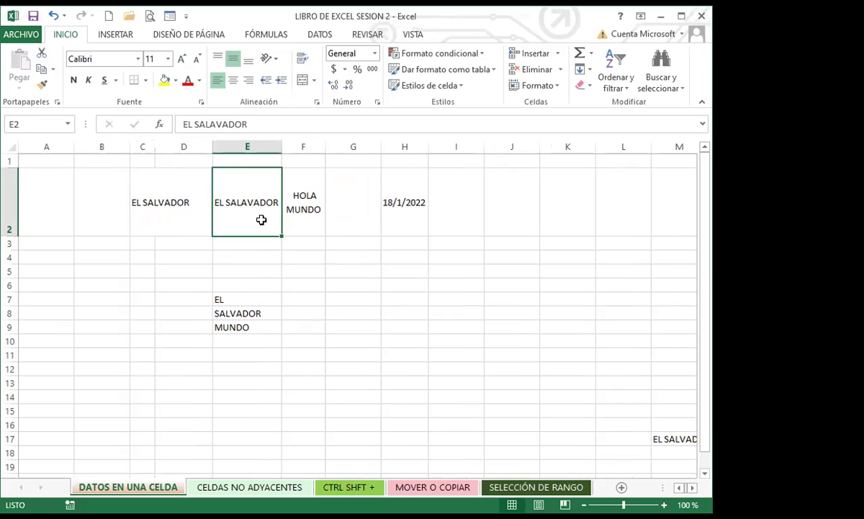
Step: Select C2:H2, view the sheet's print preview and return to the worksheet
{"action": "left_click_drag", "start_coordinate": [133, 205], "coordinate": [401, 220]}
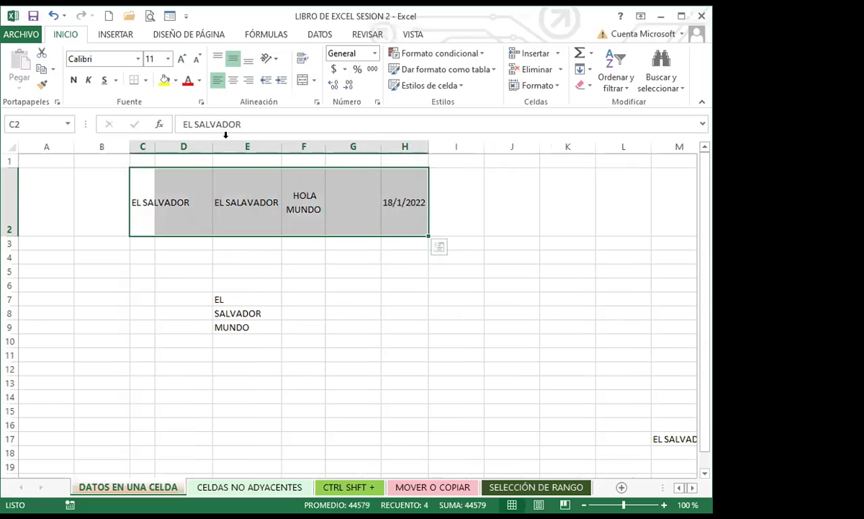
{"action": "left_click", "coordinate": [148, 15]}
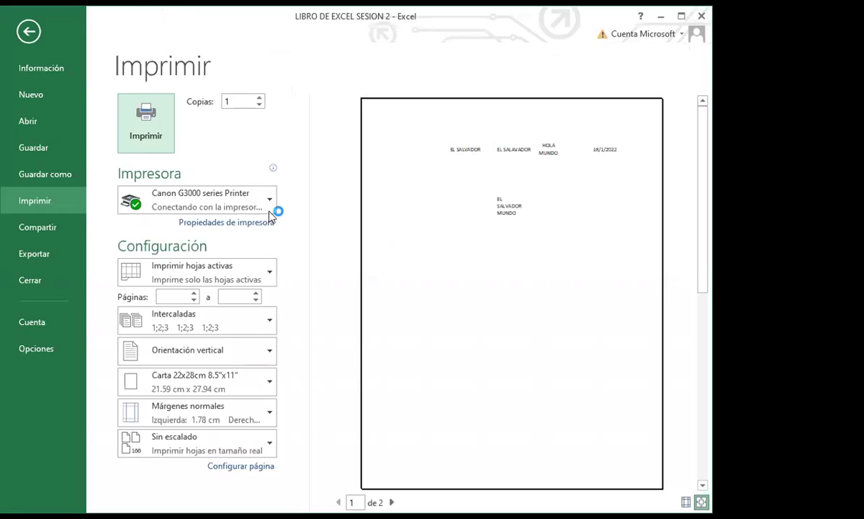
{"action": "left_click", "coordinate": [28, 33]}
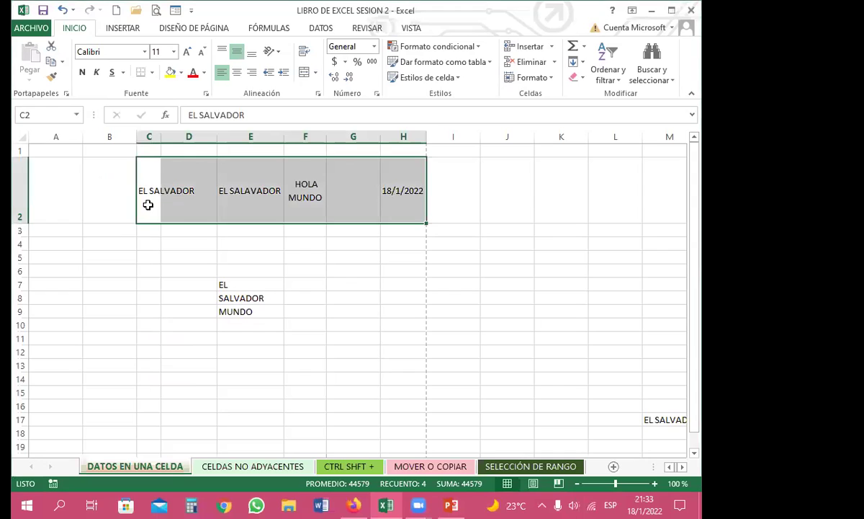
Step: Select C2:H2, examine the row 2 entries enlarged in the print preview and return to the worksheet
{"action": "left_click", "coordinate": [148, 205]}
{"action": "left_click_drag", "start_coordinate": [164, 204], "coordinate": [406, 210]}
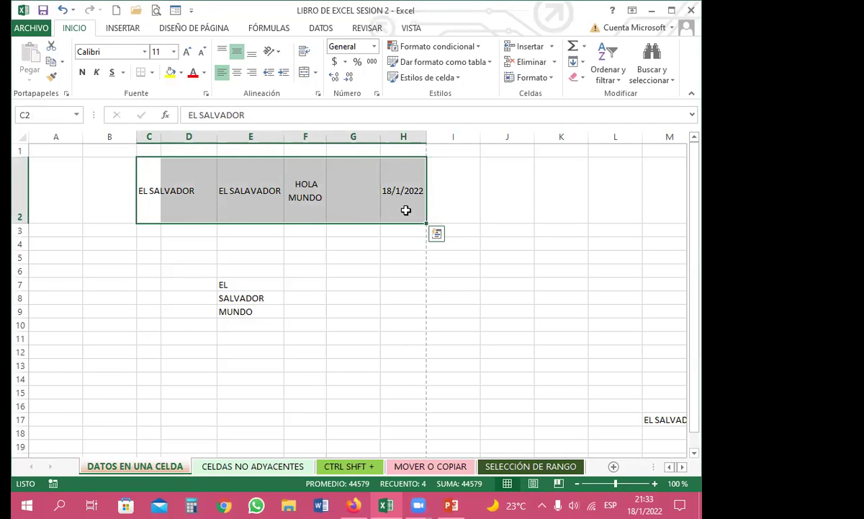
{"action": "left_click", "coordinate": [157, 11]}
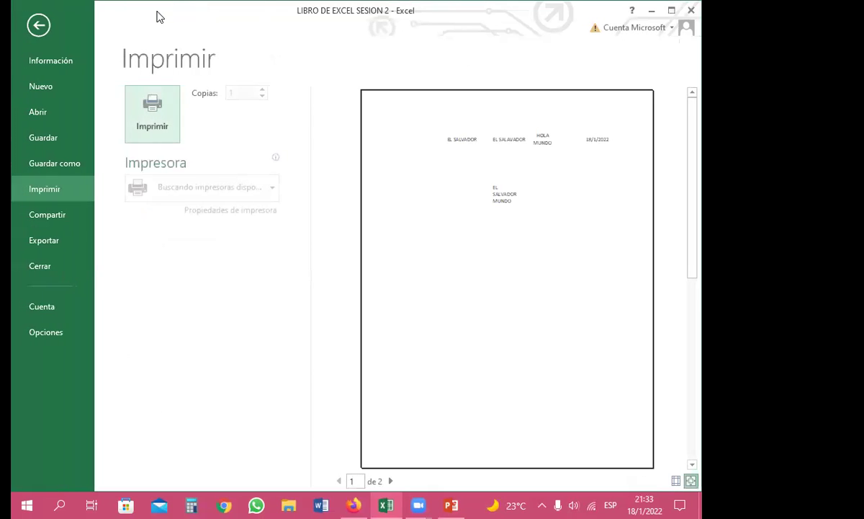
{"action": "left_click", "coordinate": [624, 259]}
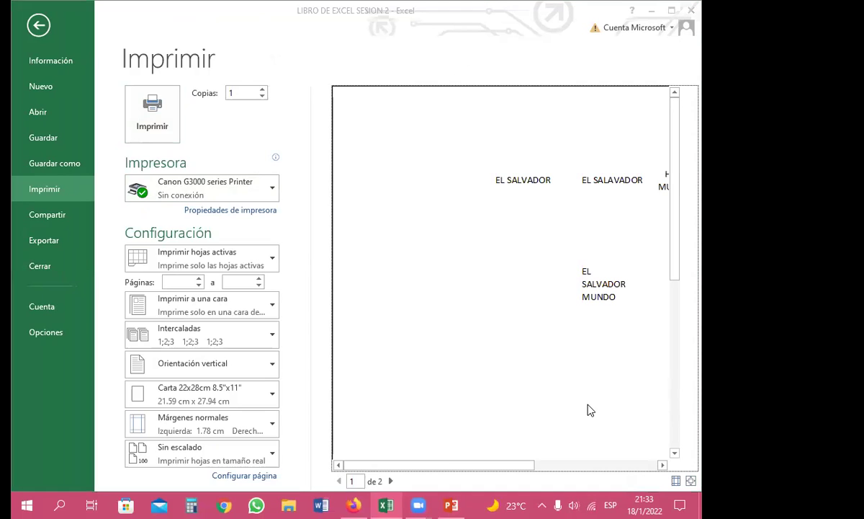
{"action": "left_click", "coordinate": [662, 465]}
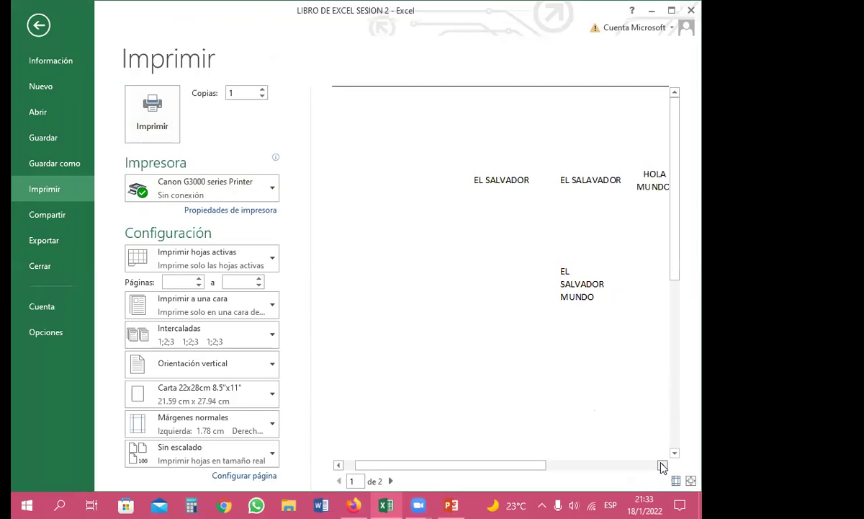
{"action": "left_click_drag", "start_coordinate": [525, 469], "coordinate": [587, 465]}
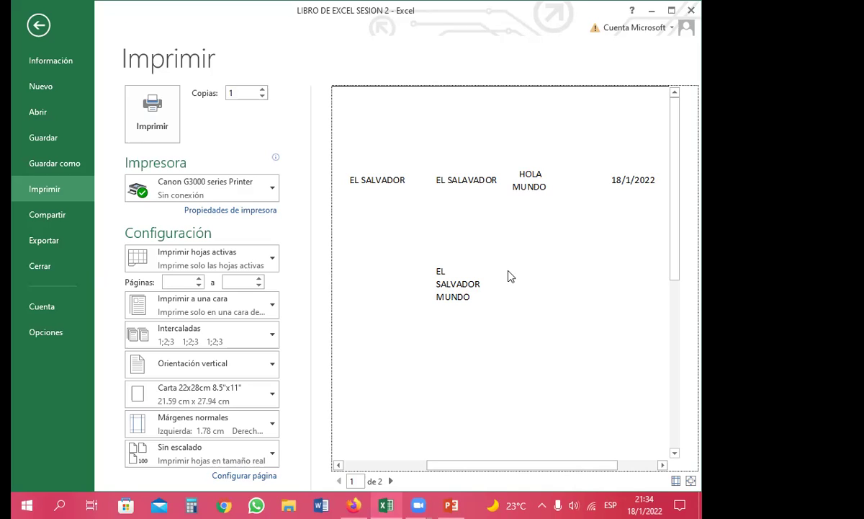
{"action": "left_click", "coordinate": [32, 27]}
{"action": "left_click", "coordinate": [332, 269]}
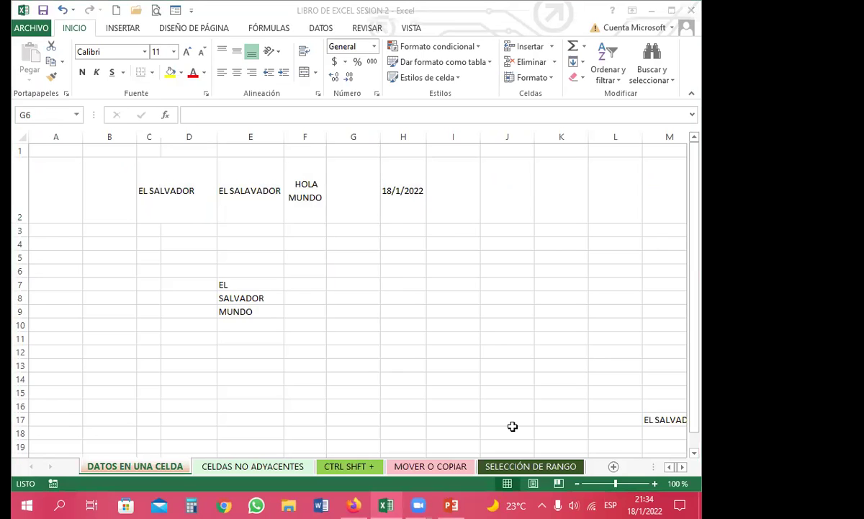
{"action": "left_click", "coordinate": [332, 324]}
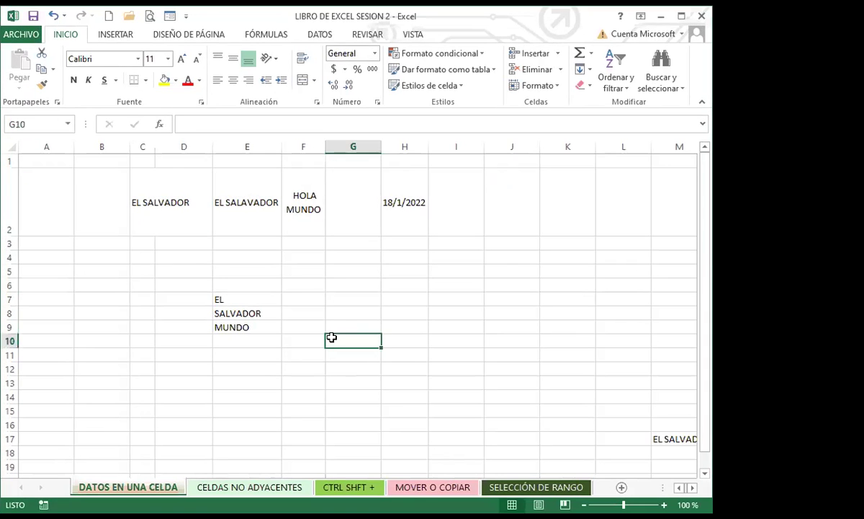
Step: Check the contents of D2 and highlight the row 2 entries in C2:H2 before deselecting them
{"action": "left_click", "coordinate": [260, 256]}
{"action": "left_click", "coordinate": [177, 225]}
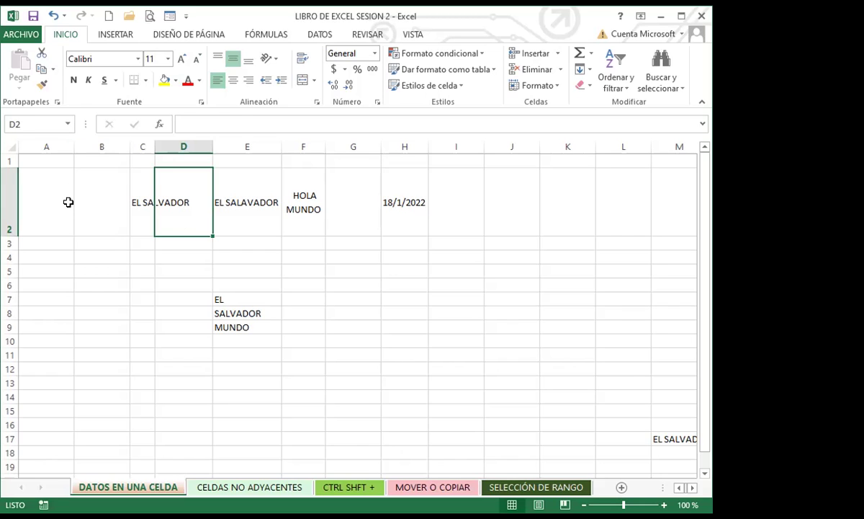
{"action": "left_click_drag", "start_coordinate": [139, 194], "coordinate": [411, 205]}
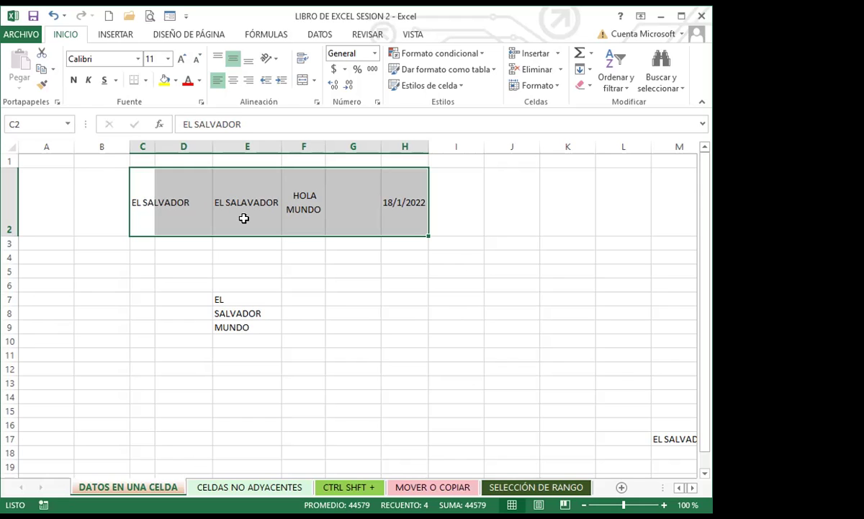
{"action": "left_click", "coordinate": [252, 284]}
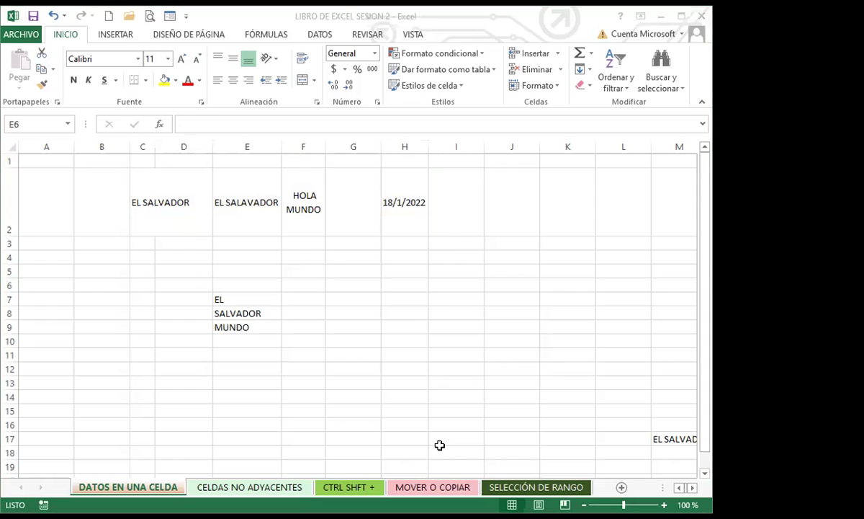
Step: Switch to the CELDAS NO ADYACENTES sheet, enlarge it to 85% and select cell A1
{"action": "left_click", "coordinate": [263, 489]}
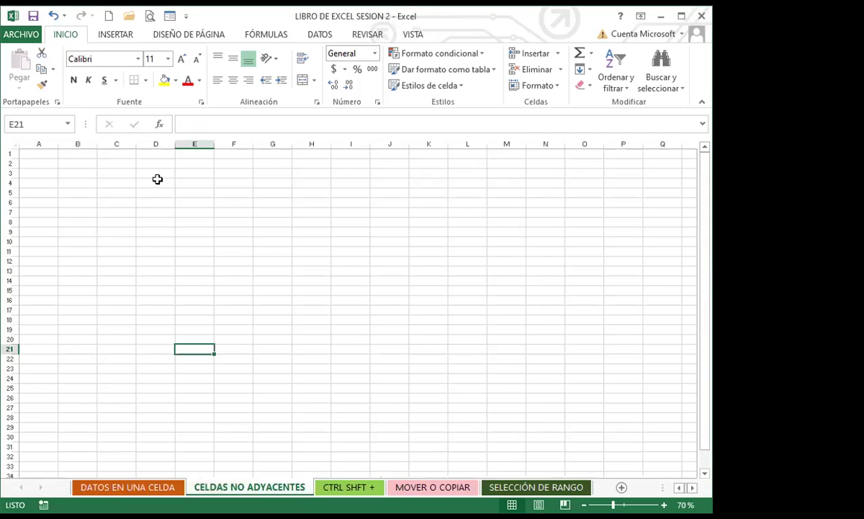
{"action": "scroll", "coordinate": [160, 209], "scroll_direction": "up", "scroll_amount": 1, "text": "ctrl"}
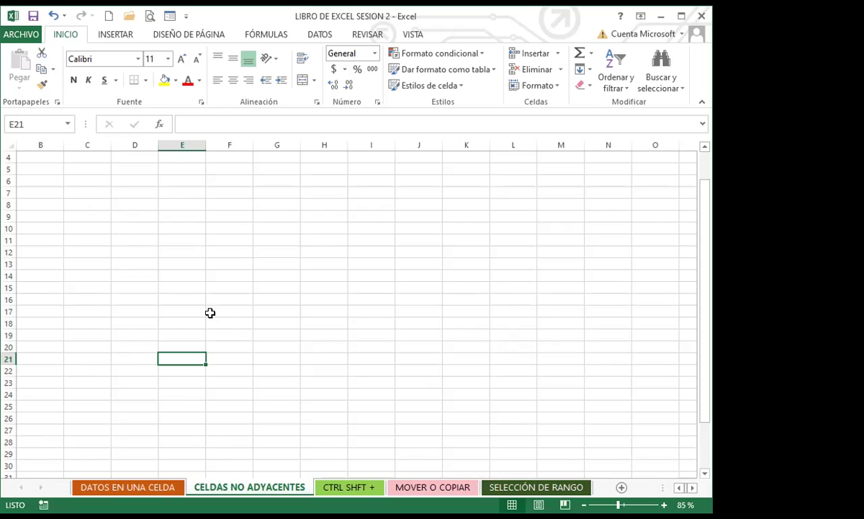
{"action": "left_click", "coordinate": [37, 285]}
{"action": "key", "text": "Left"}
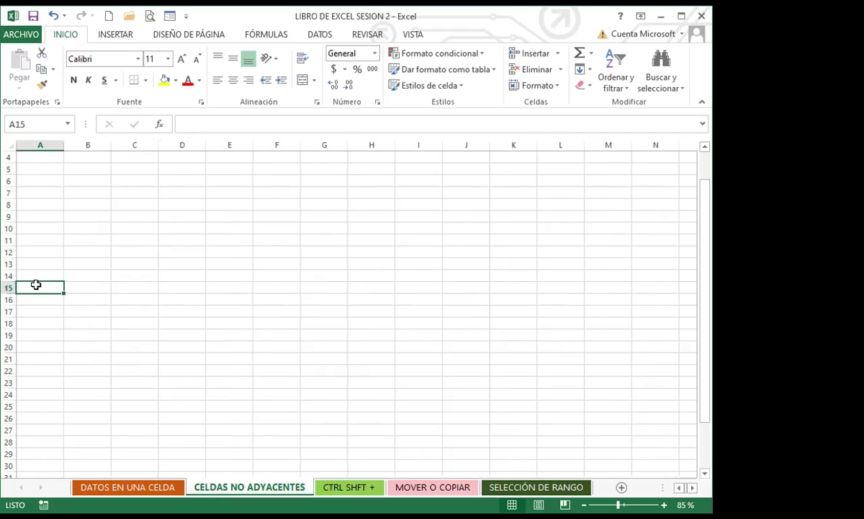
{"action": "left_click", "coordinate": [41, 157]}
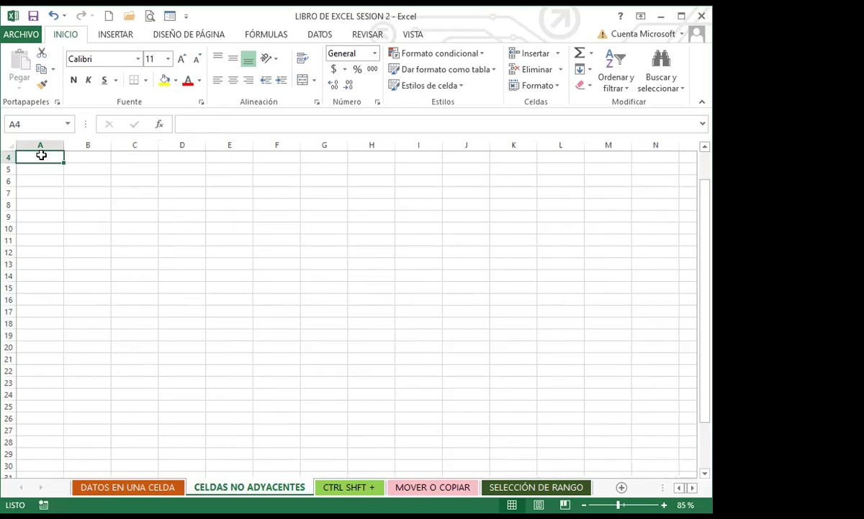
{"action": "scroll", "coordinate": [36, 160], "scroll_direction": "up", "scroll_amount": 1}
{"action": "left_click", "coordinate": [31, 157]}
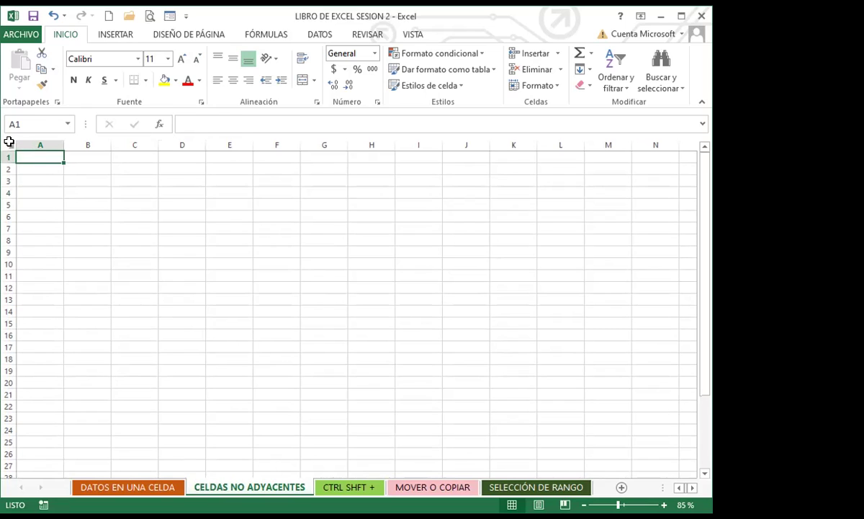
Step: Select all cells of the sheet, view the selection at 10% and 100% zoom, and clear it by selecting C5
{"action": "left_click", "coordinate": [9, 141]}
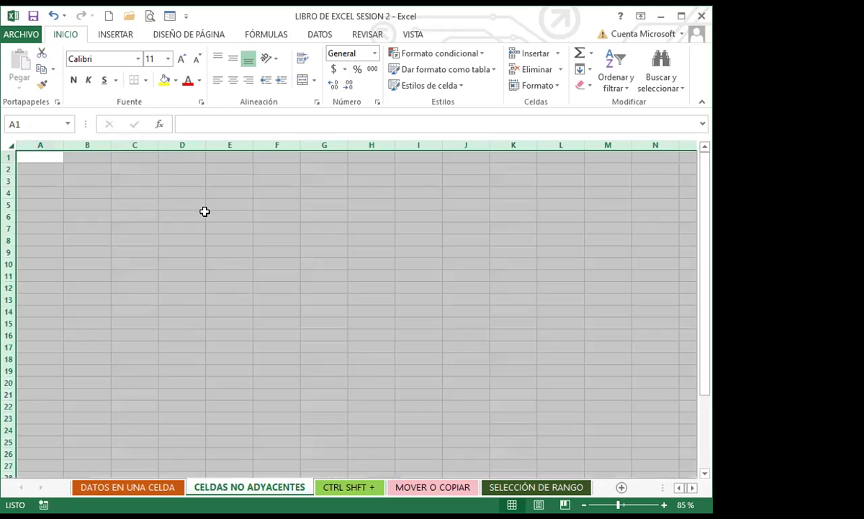
{"action": "scroll", "coordinate": [265, 243], "scroll_direction": "down", "scroll_amount": 5}
{"action": "key", "text": "ctrl+c"}
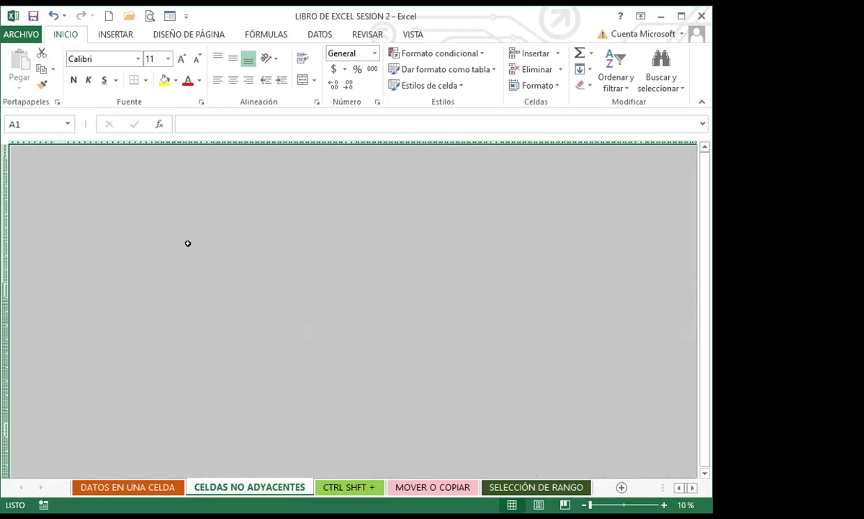
{"action": "scroll", "coordinate": [145, 243], "scroll_direction": "up", "scroll_amount": 6}
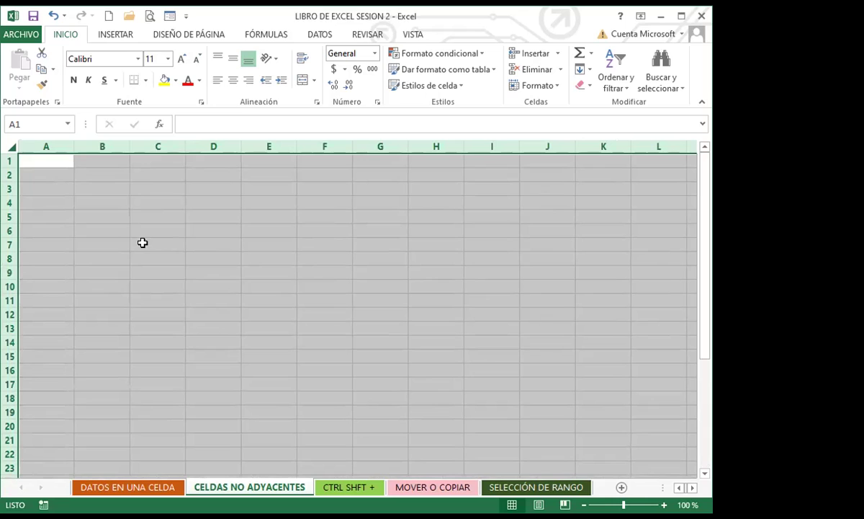
{"action": "left_click", "coordinate": [140, 219]}
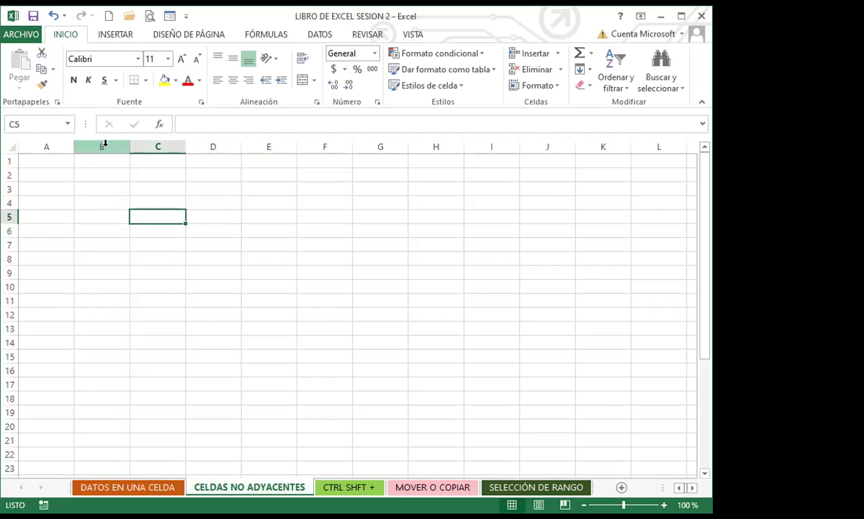
Step: Select the whole columns A through G as one continuous range, repeat the selection and clear it
{"action": "left_click", "coordinate": [56, 147]}
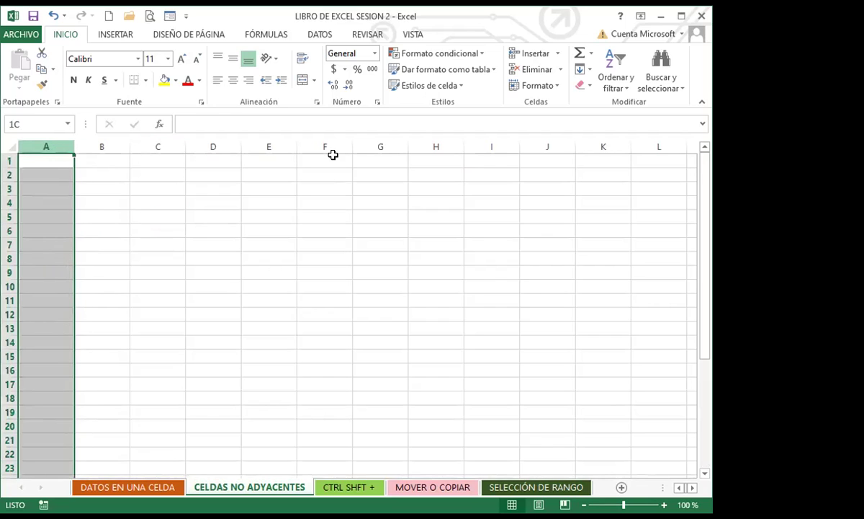
{"action": "left_click", "coordinate": [378, 159], "text": "shift"}
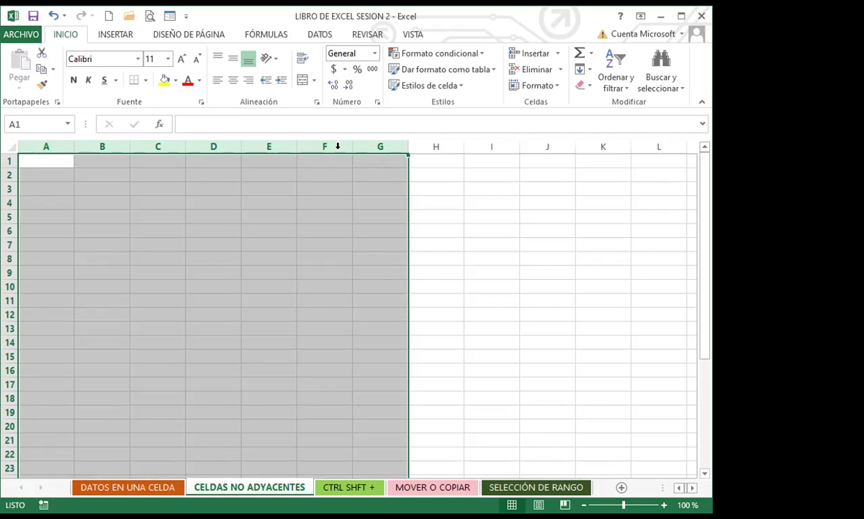
{"action": "left_click", "coordinate": [46, 186]}
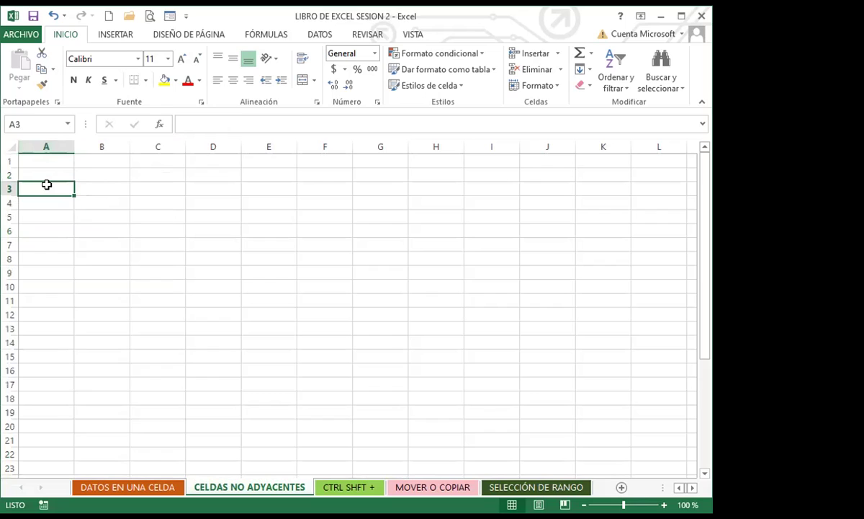
{"action": "left_click", "coordinate": [45, 145]}
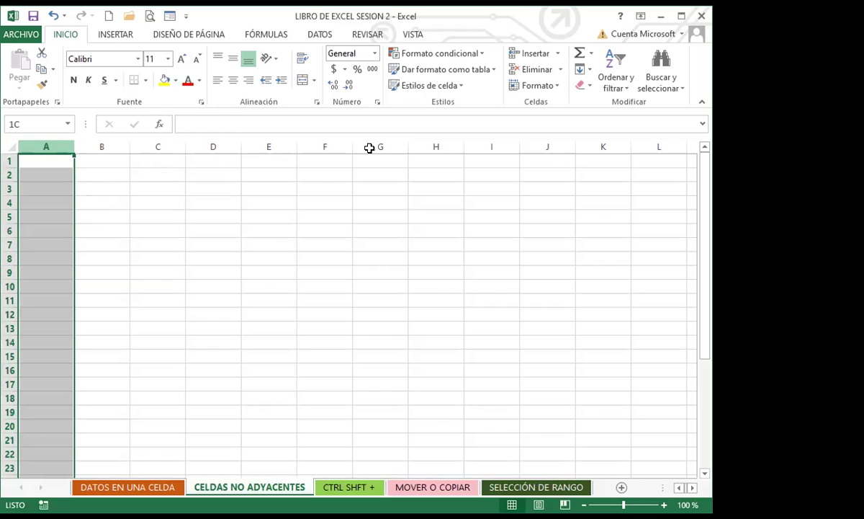
{"action": "left_click_drag", "start_coordinate": [370, 148], "coordinate": [371, 148]}
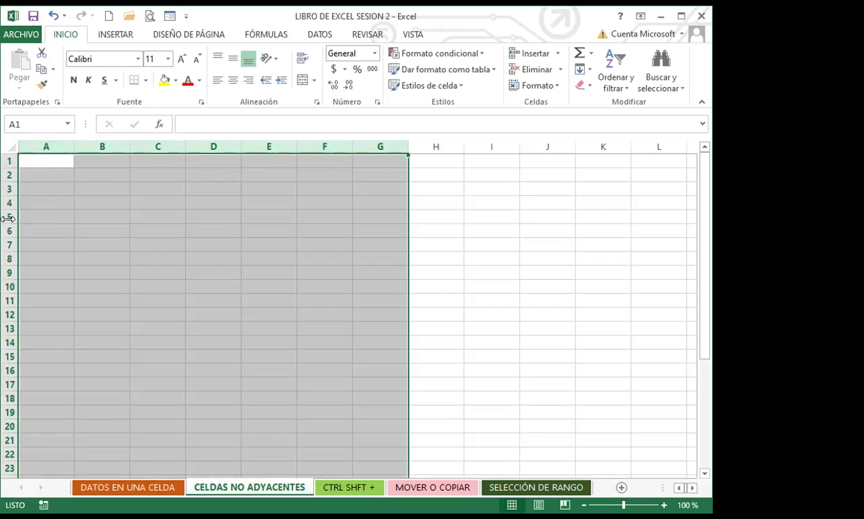
{"action": "left_click", "coordinate": [43, 215]}
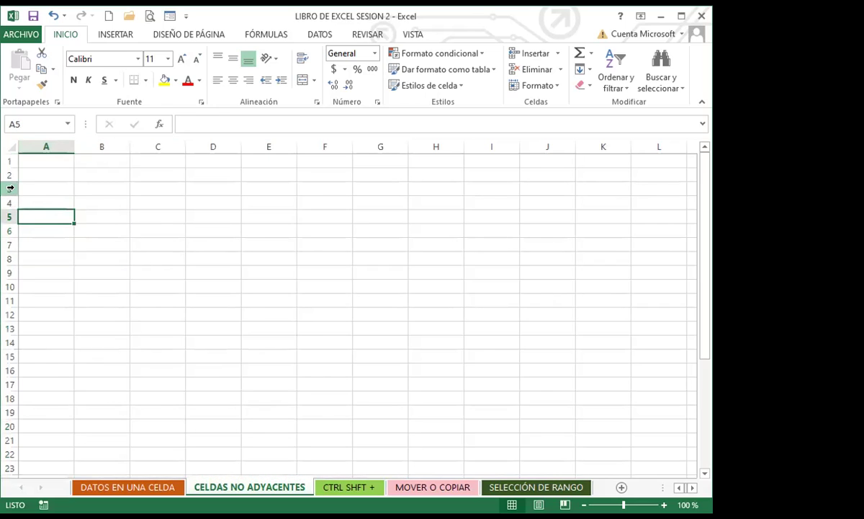
Step: Select the whole rows 3 through 17 as one continuous range
{"action": "left_click", "coordinate": [10, 188]}
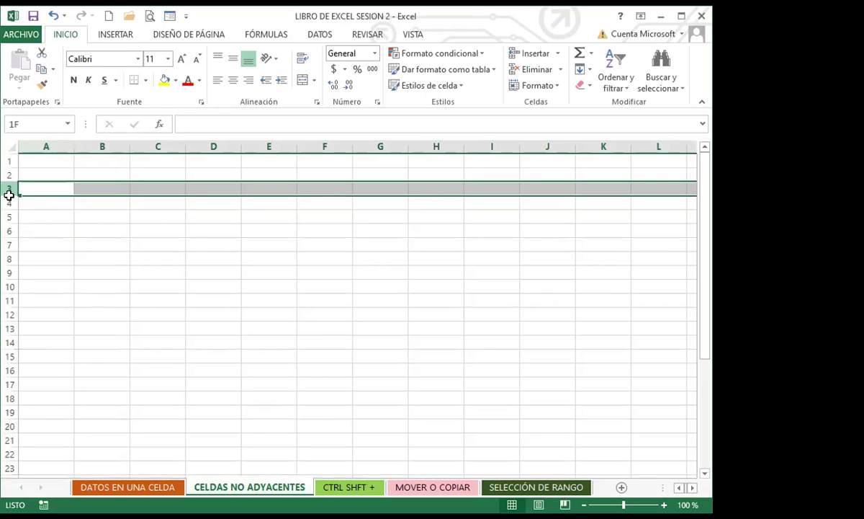
{"action": "left_click", "coordinate": [21, 231]}
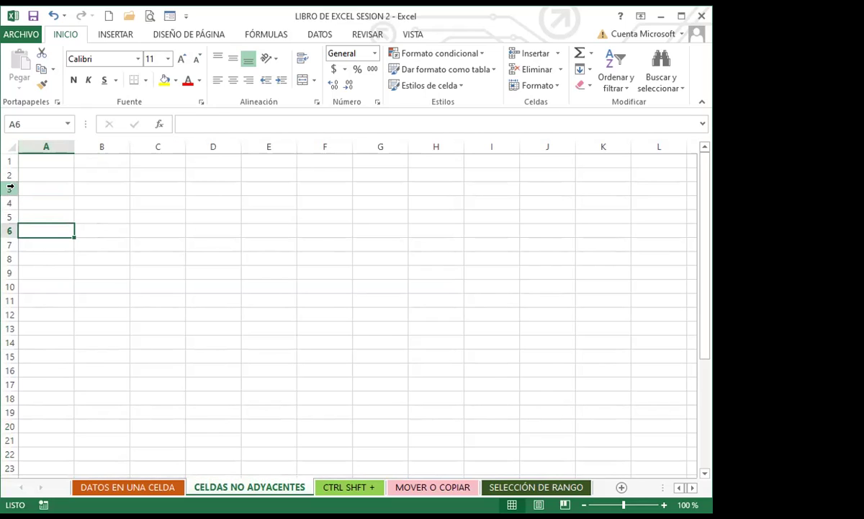
{"action": "left_click", "coordinate": [10, 188]}
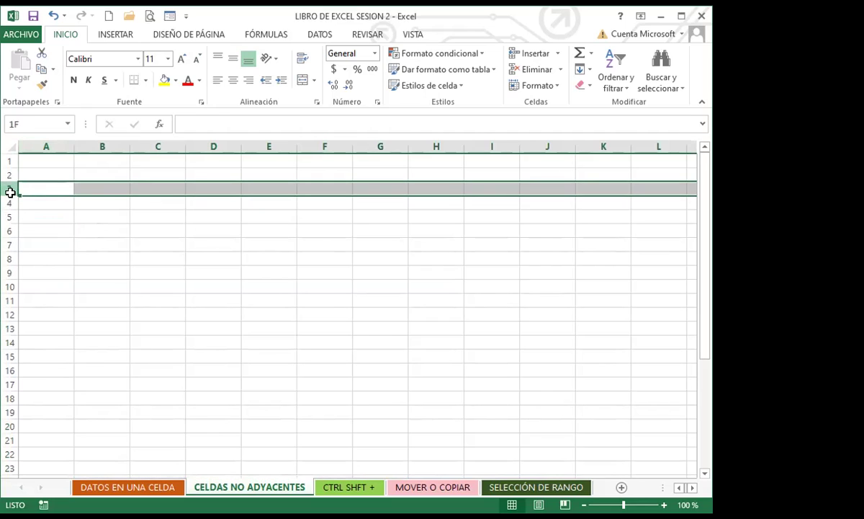
{"action": "left_click_drag", "start_coordinate": [8, 280], "coordinate": [10, 370]}
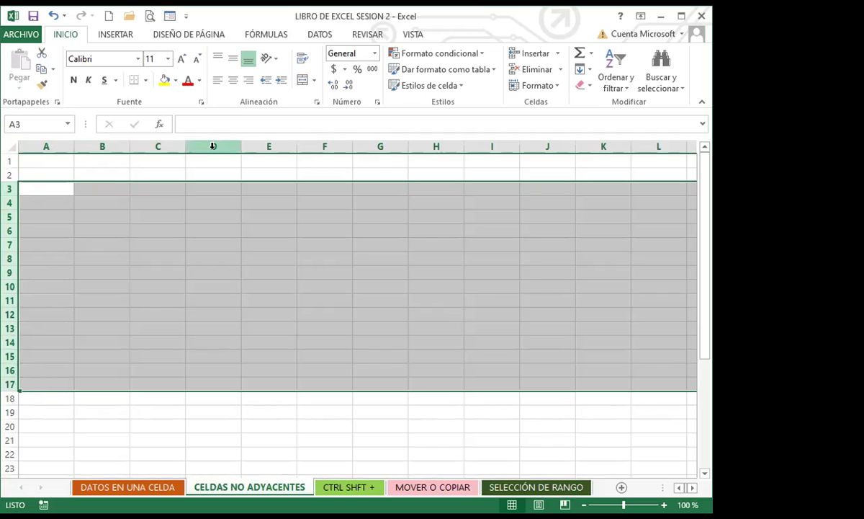
Step: Add the whole columns B through G to the selected rows and clear the combined selection
{"action": "left_click", "coordinate": [111, 146], "text": "ctrl"}
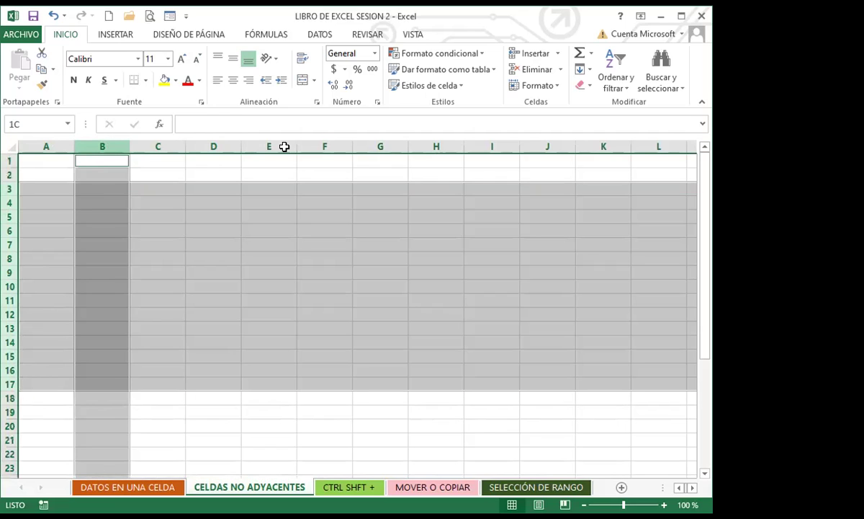
{"action": "left_click", "coordinate": [395, 147], "text": "shift"}
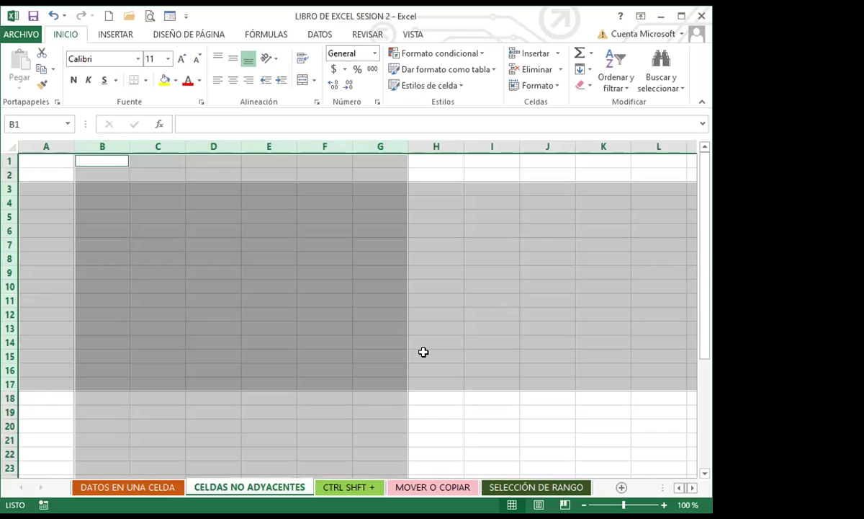
{"action": "left_click", "coordinate": [436, 300]}
Step: Select columns D through I together with rows 3 through 16, and clear the selection by selecting B7
{"action": "left_click_drag", "start_coordinate": [213, 146], "coordinate": [496, 149]}
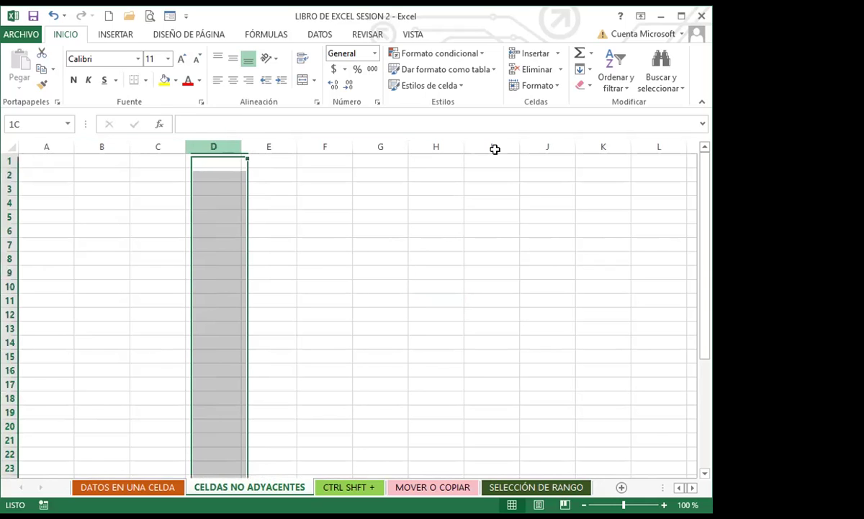
{"action": "left_click_drag", "start_coordinate": [10, 187], "coordinate": [78, 369]}
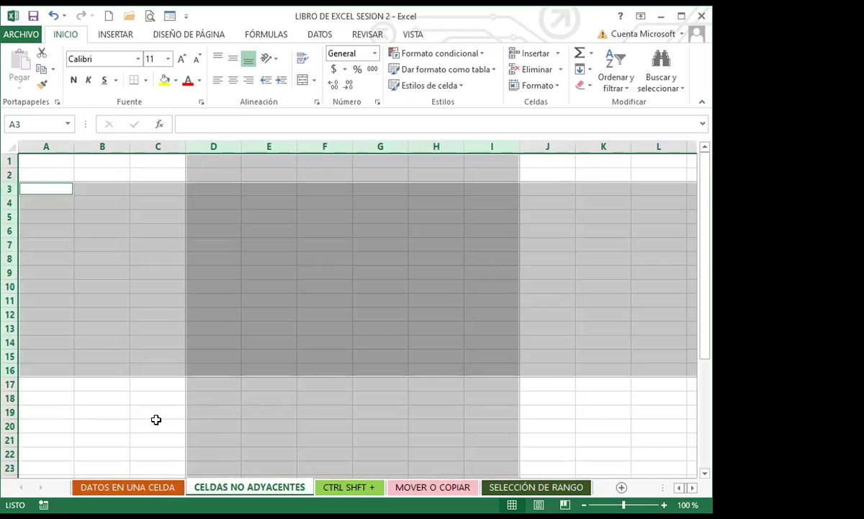
{"action": "left_click", "coordinate": [111, 274]}
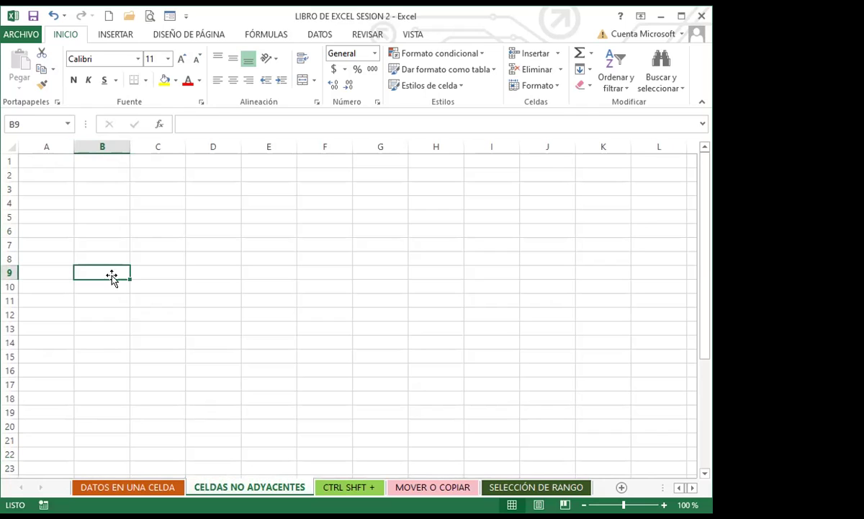
{"action": "left_click", "coordinate": [110, 246]}
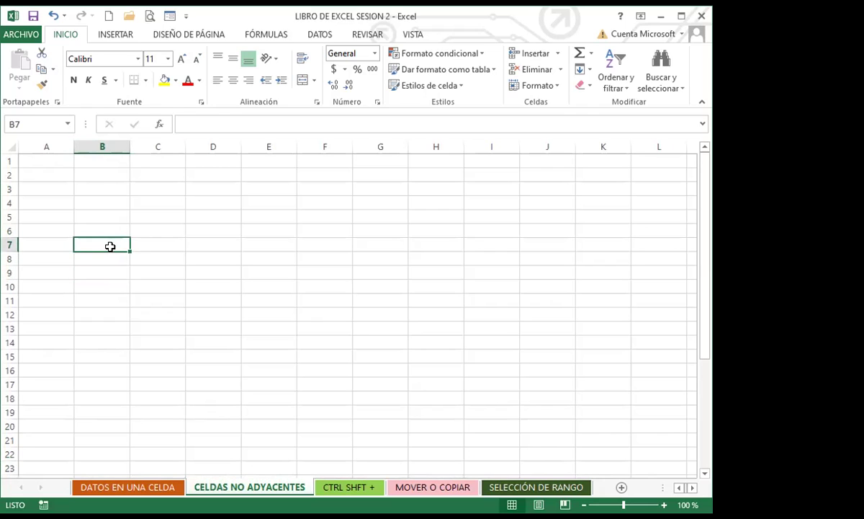
Step: Select the non-adjacent ranges A1:A20, B10 and C1:C20 together so they form the letter H
{"action": "left_click", "coordinate": [114, 204]}
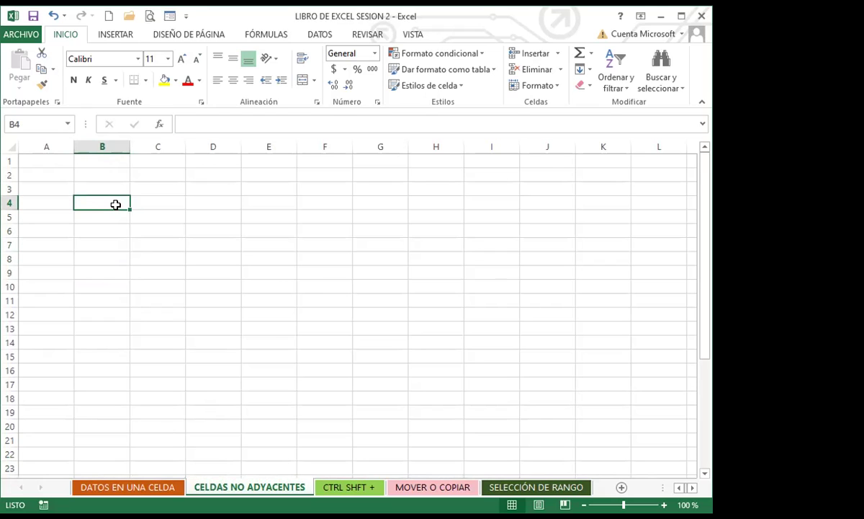
{"action": "left_click", "coordinate": [45, 160]}
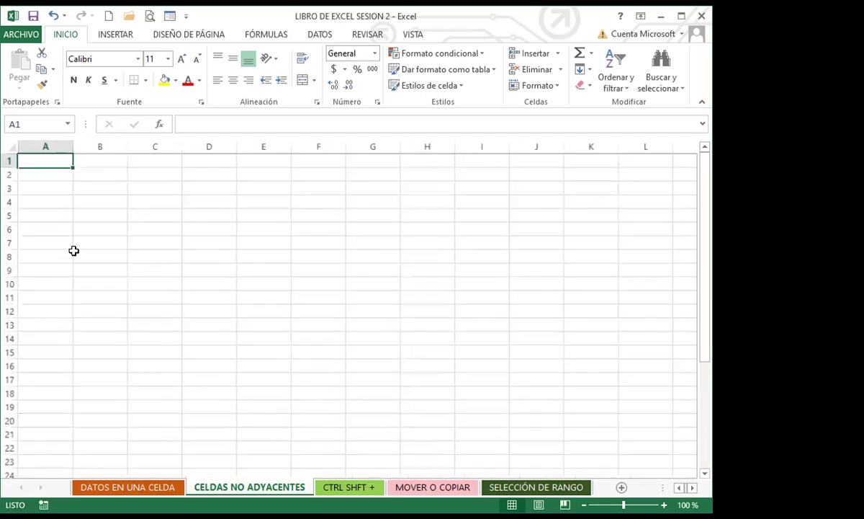
{"action": "scroll", "coordinate": [71, 217], "scroll_direction": "down", "scroll_amount": 1, "text": "ctrl"}
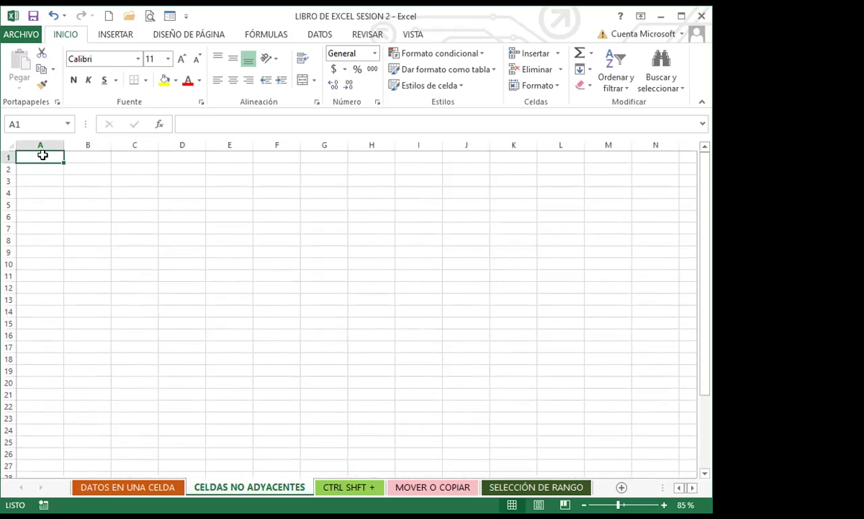
{"action": "left_click_drag", "start_coordinate": [43, 154], "coordinate": [42, 378]}
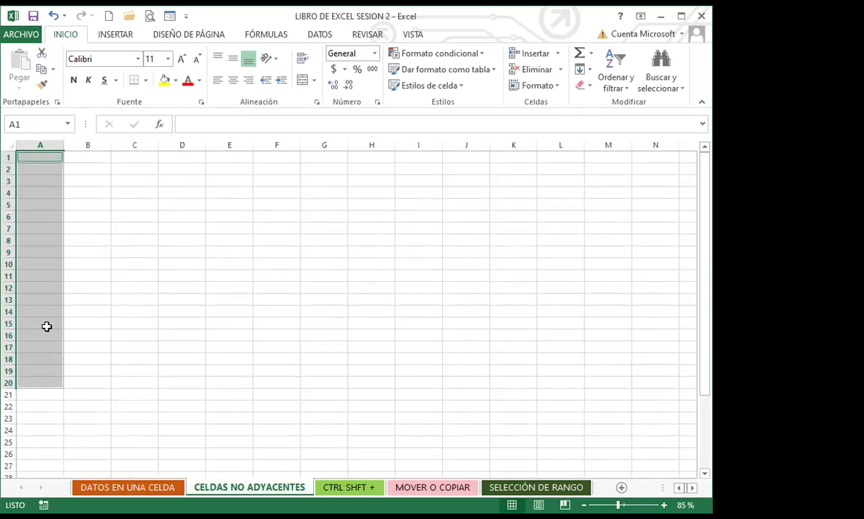
{"action": "left_click", "coordinate": [88, 261], "text": "ctrl"}
{"action": "left_click_drag", "start_coordinate": [134, 157], "coordinate": [128, 379]}
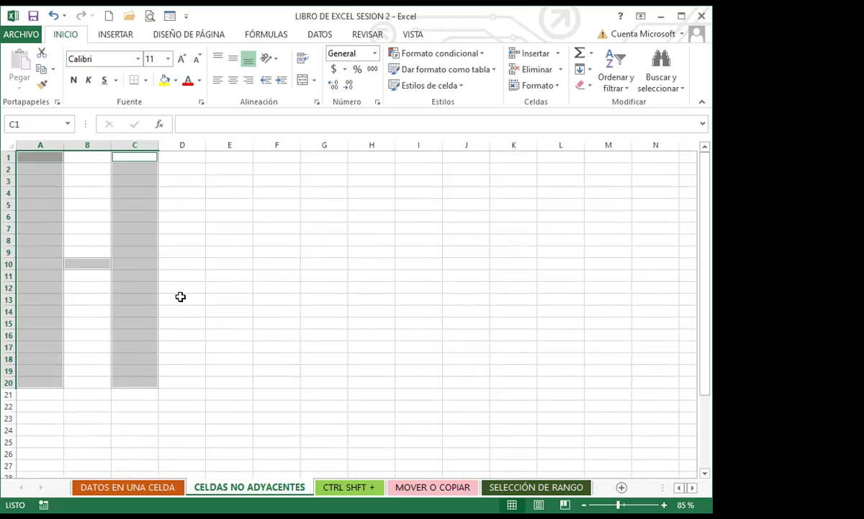
Step: Add E1:E20, F20, G1:G20 and F1 to the selection so they form the letter O
{"action": "left_click_drag", "start_coordinate": [230, 156], "coordinate": [223, 377]}
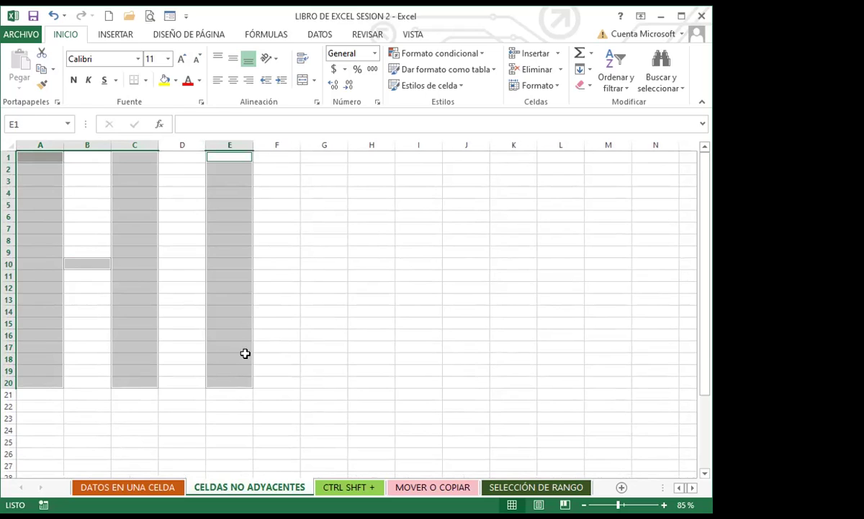
{"action": "left_click", "coordinate": [272, 381], "text": "ctrl"}
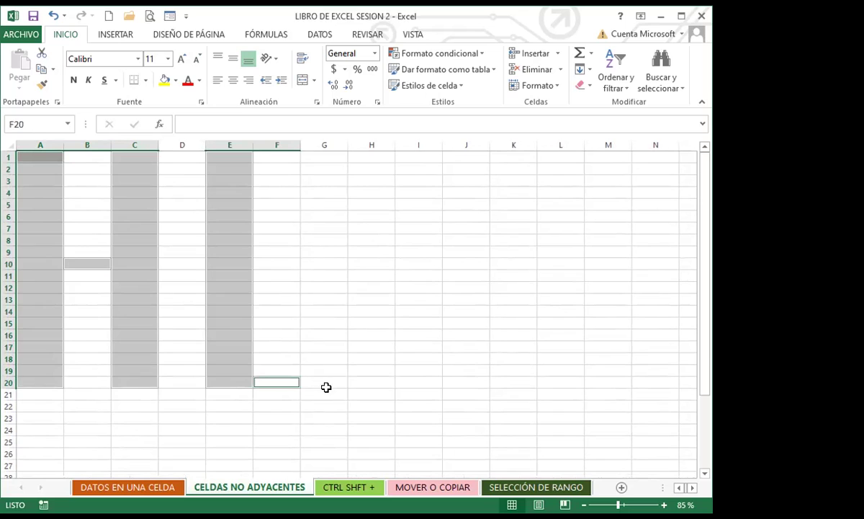
{"action": "left_click_drag", "start_coordinate": [325, 380], "coordinate": [325, 157]}
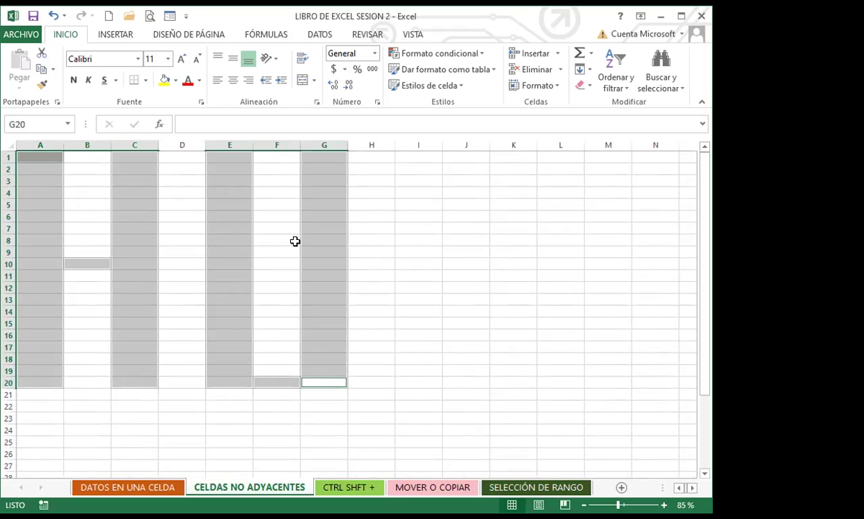
{"action": "left_click", "coordinate": [273, 156], "text": "ctrl"}
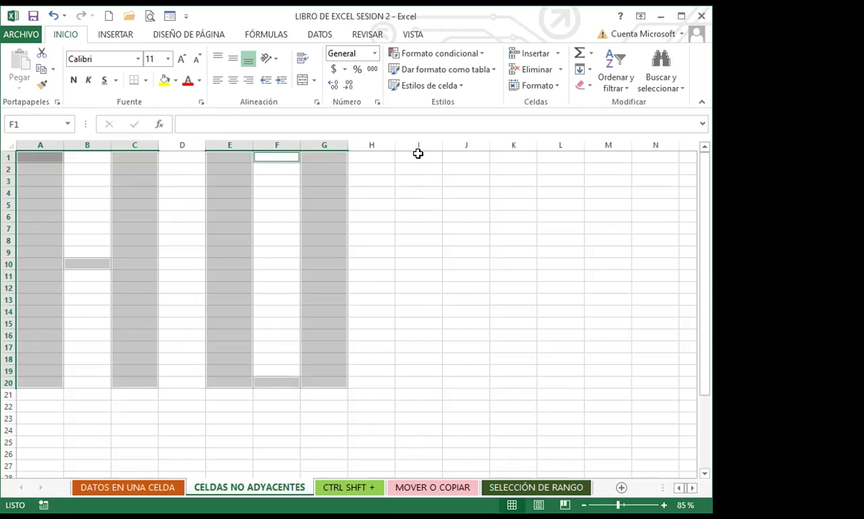
Step: Add I1:I20 and J19:J20 as the letter L, and L1:L20, M1, N1:N20 and M10 as the letter A, to the selection
{"action": "left_click_drag", "start_coordinate": [415, 153], "coordinate": [410, 379], "text": "ctrl"}
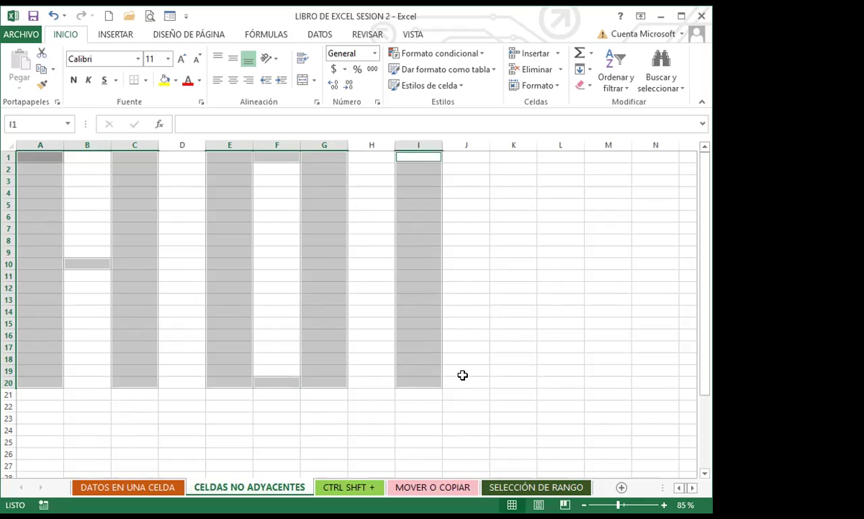
{"action": "left_click_drag", "start_coordinate": [463, 370], "coordinate": [469, 376], "text": "ctrl"}
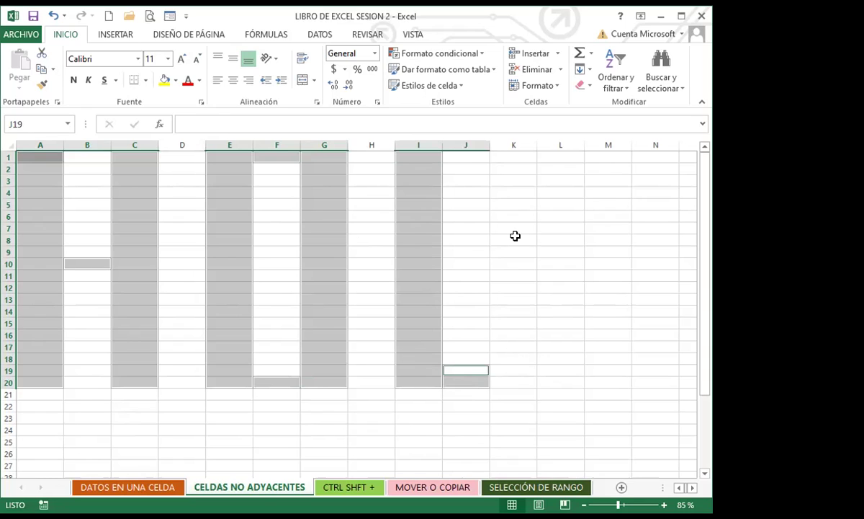
{"action": "left_click_drag", "start_coordinate": [549, 159], "coordinate": [555, 380], "text": "ctrl"}
{"action": "left_click", "coordinate": [630, 159], "text": "ctrl"}
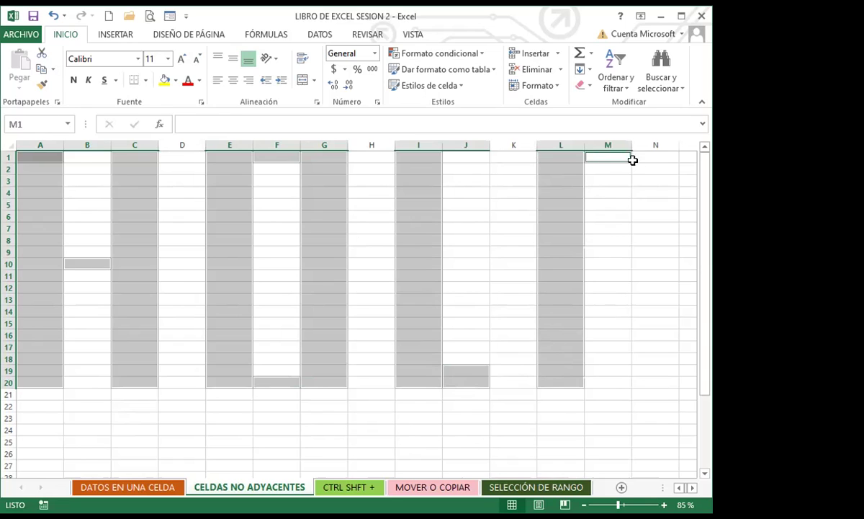
{"action": "left_click_drag", "start_coordinate": [656, 159], "coordinate": [656, 385], "text": "ctrl"}
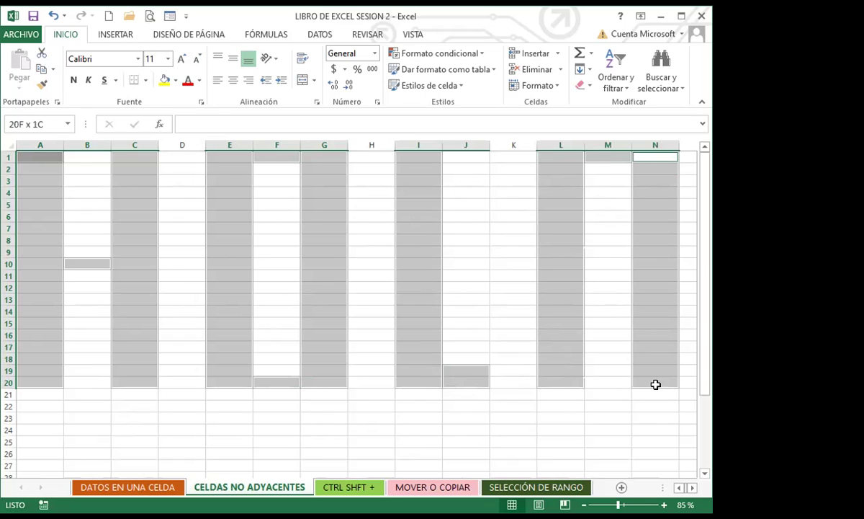
{"action": "left_click", "coordinate": [598, 261], "text": "ctrl"}
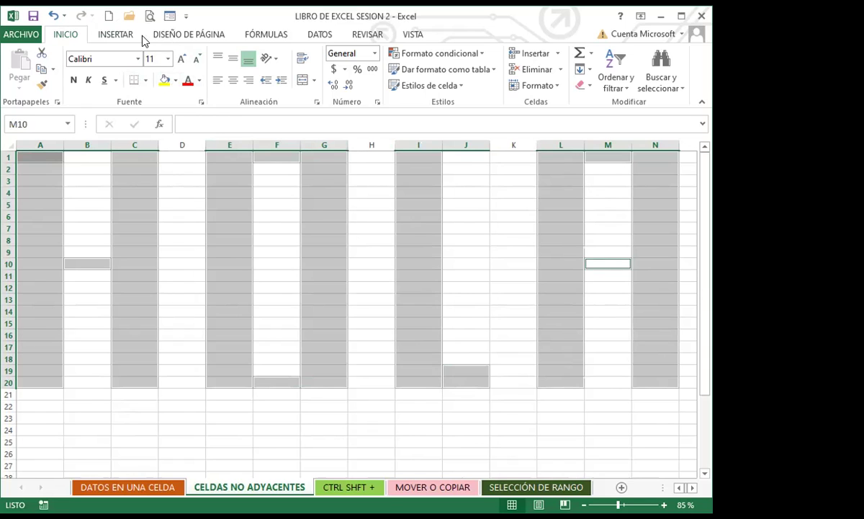
Step: Fill the selected HOLA cells with light blue, replace the fill with dark orange, and clear the selection by selecting D13
{"action": "left_click", "coordinate": [177, 81]}
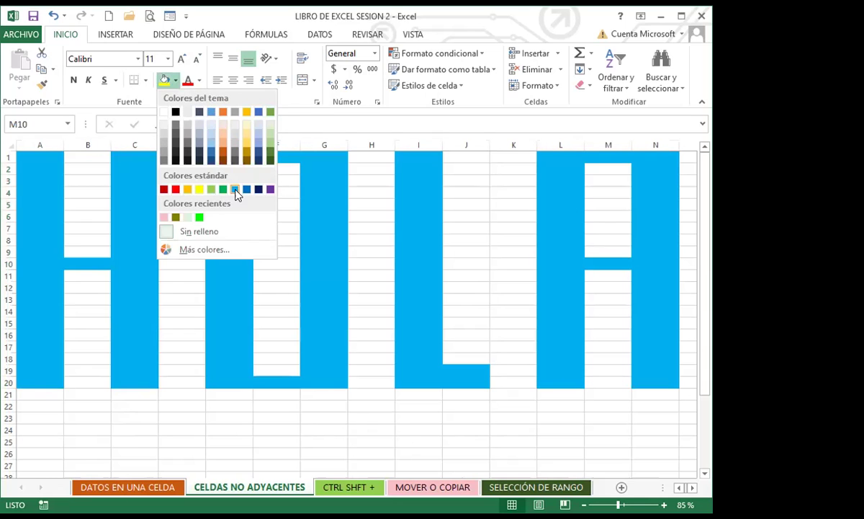
{"action": "left_click", "coordinate": [234, 189]}
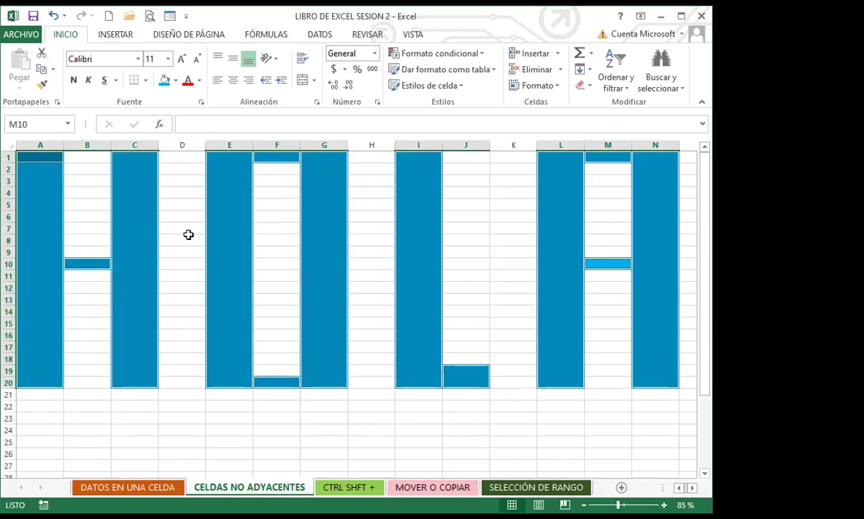
{"action": "left_click", "coordinate": [175, 80]}
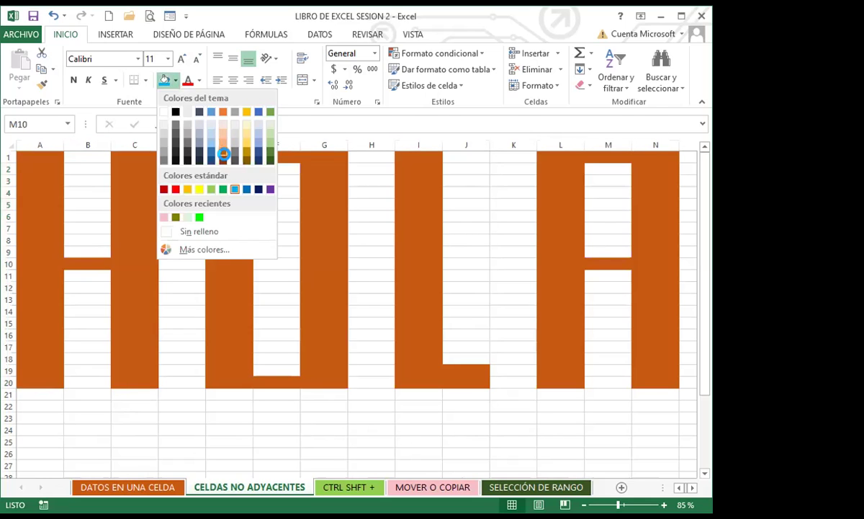
{"action": "left_click", "coordinate": [223, 159]}
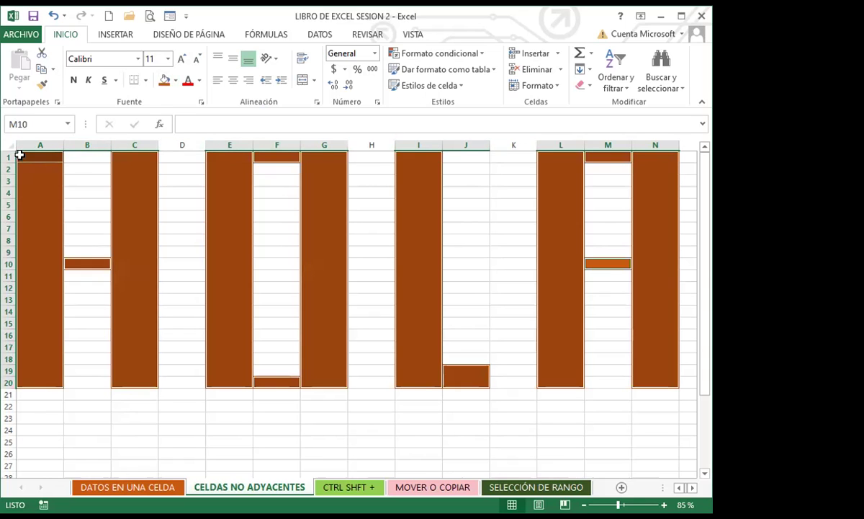
{"action": "left_click", "coordinate": [184, 295]}
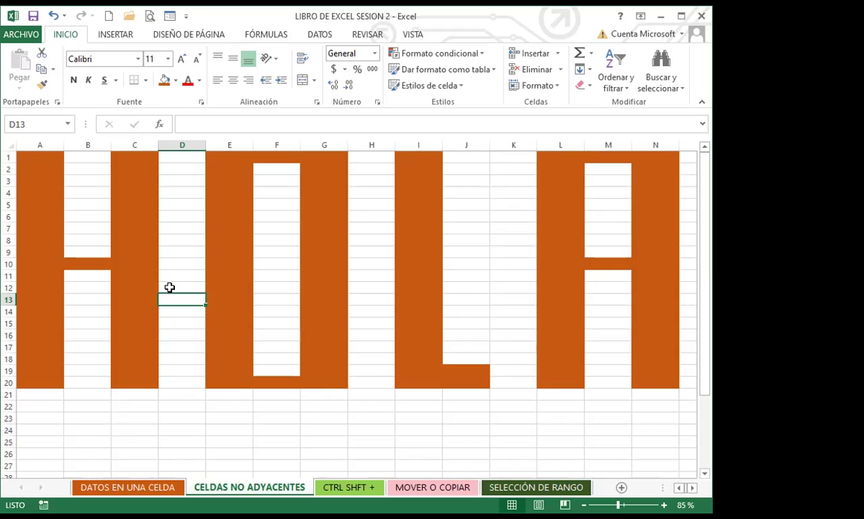
{"action": "left_click", "coordinate": [133, 241]}
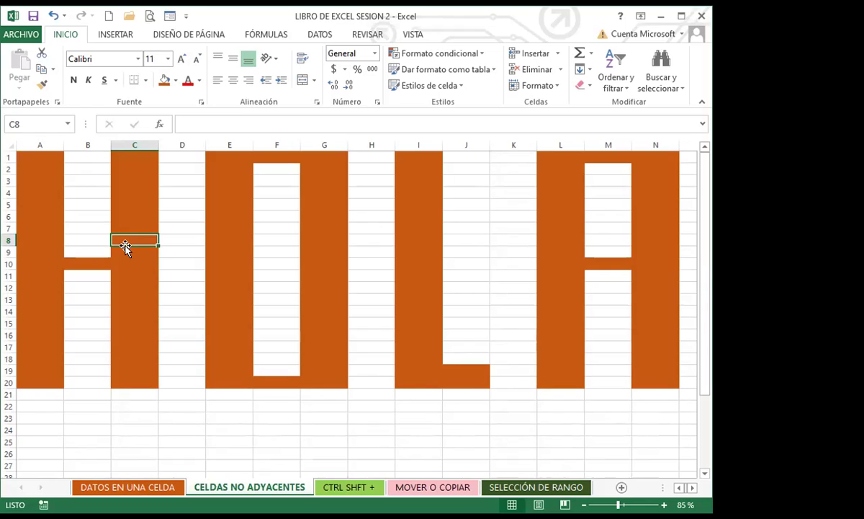
{"action": "left_click", "coordinate": [137, 145]}
{"action": "left_click", "coordinate": [141, 267]}
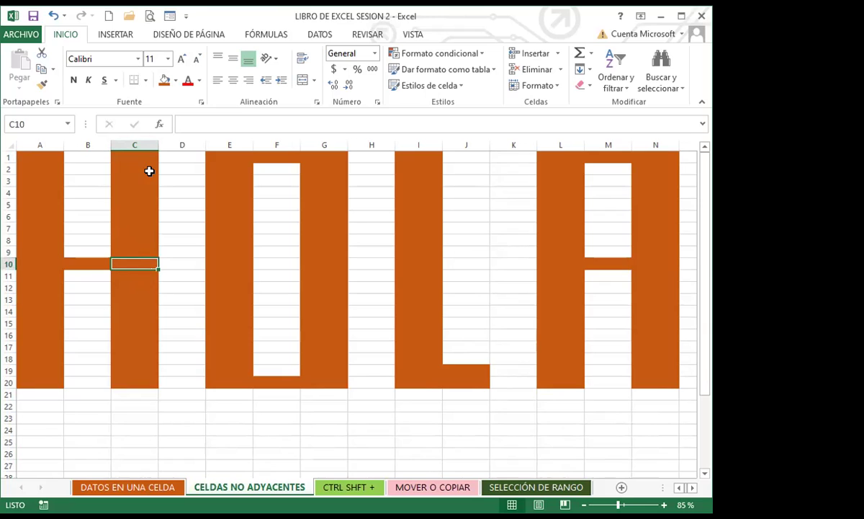
{"action": "scroll", "coordinate": [188, 374], "scroll_direction": "down", "scroll_amount": 3}
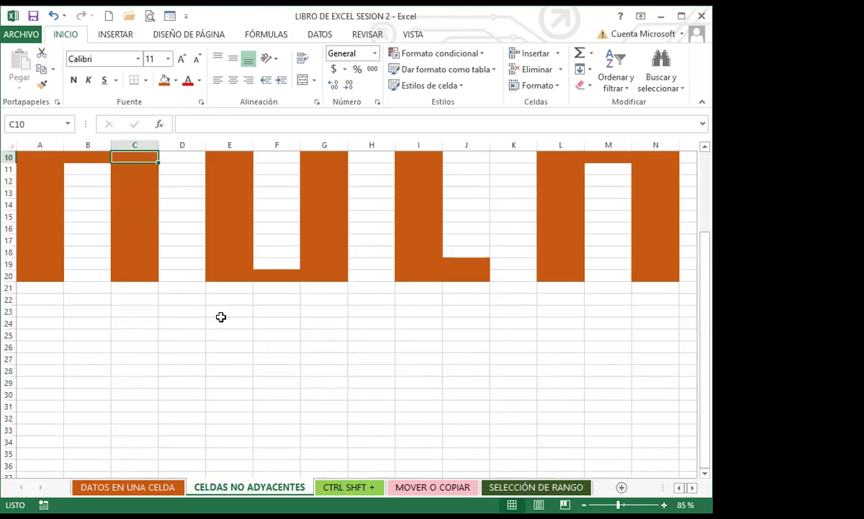
{"action": "left_click", "coordinate": [221, 318]}
{"action": "scroll", "coordinate": [110, 308], "scroll_direction": "up", "scroll_amount": 3}
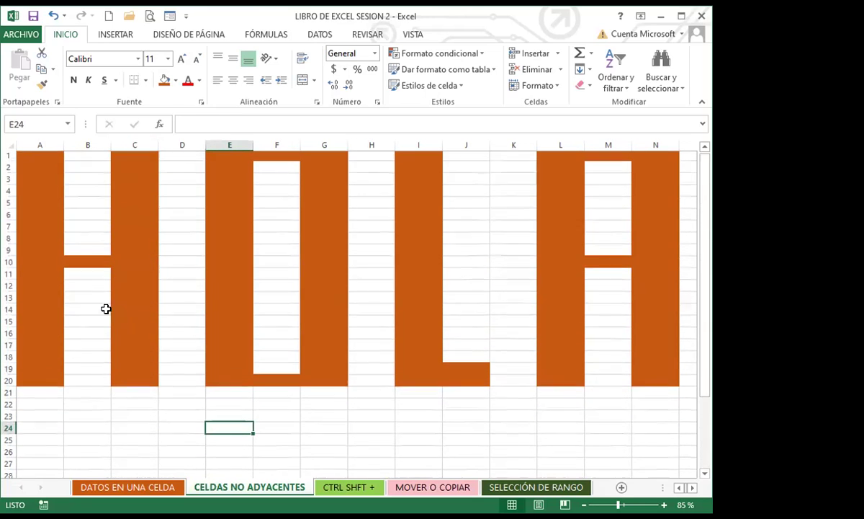
{"action": "left_click", "coordinate": [38, 158]}
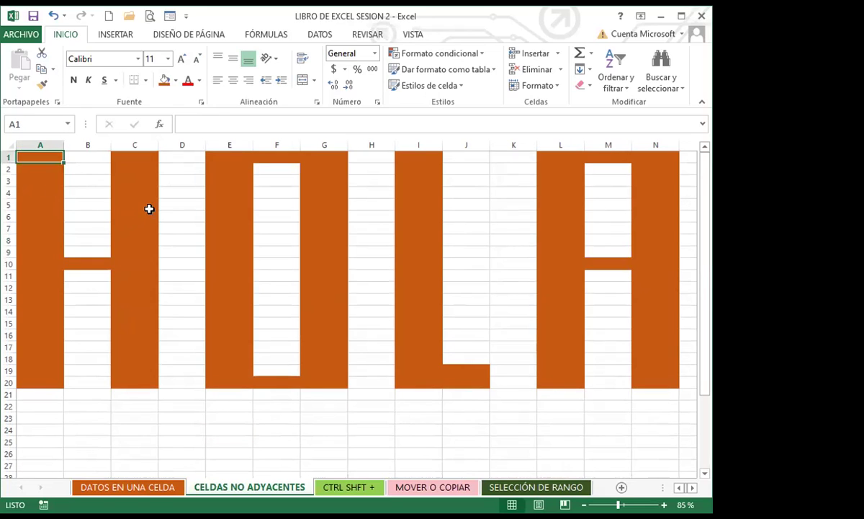
Step: Select the whole column D from D1, extend the selection to the sheet's last column, and change it to extend back to column A
{"action": "left_click", "coordinate": [179, 155]}
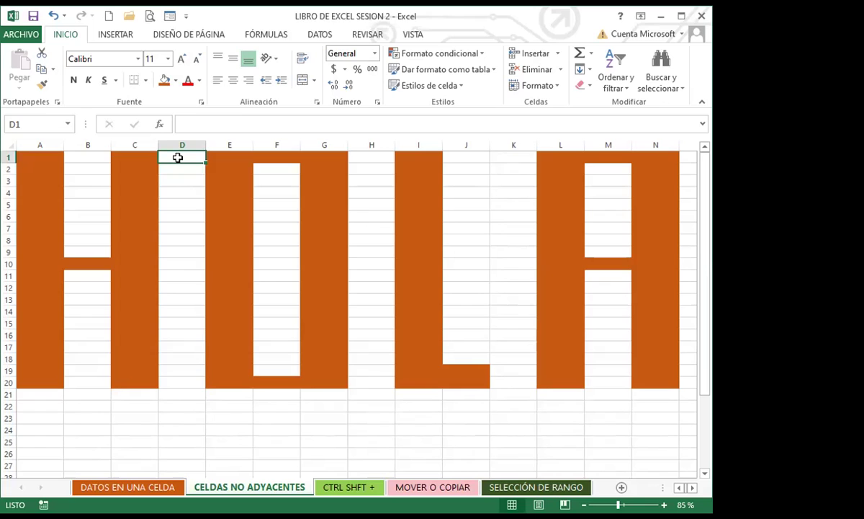
{"action": "key", "text": "ctrl+space"}
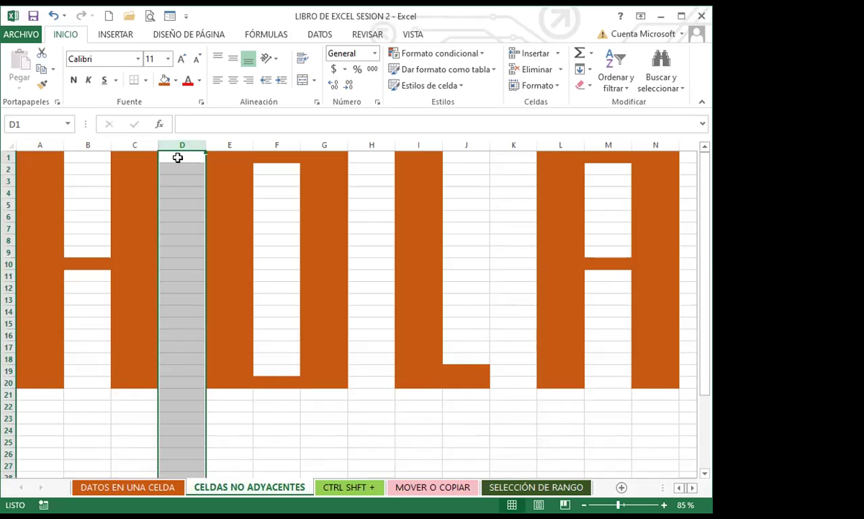
{"action": "key", "text": "ctrl+shift+Right"}
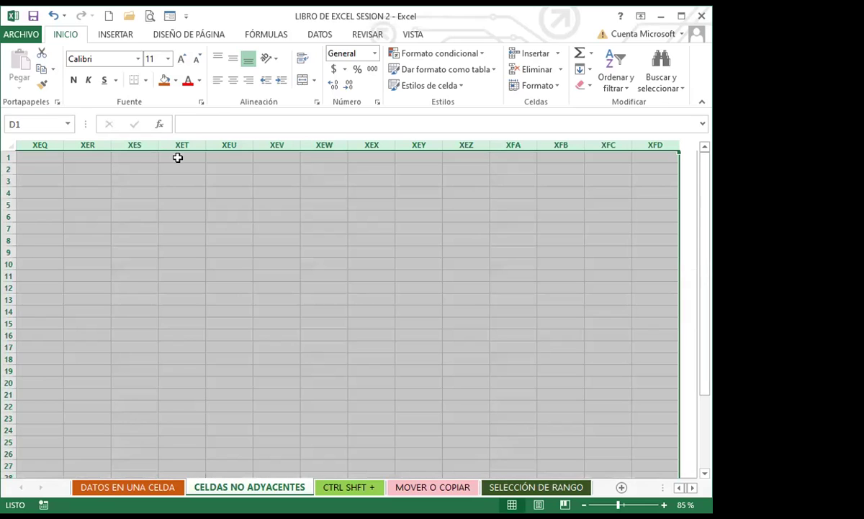
{"action": "key", "text": "ctrl+shift+Home"}
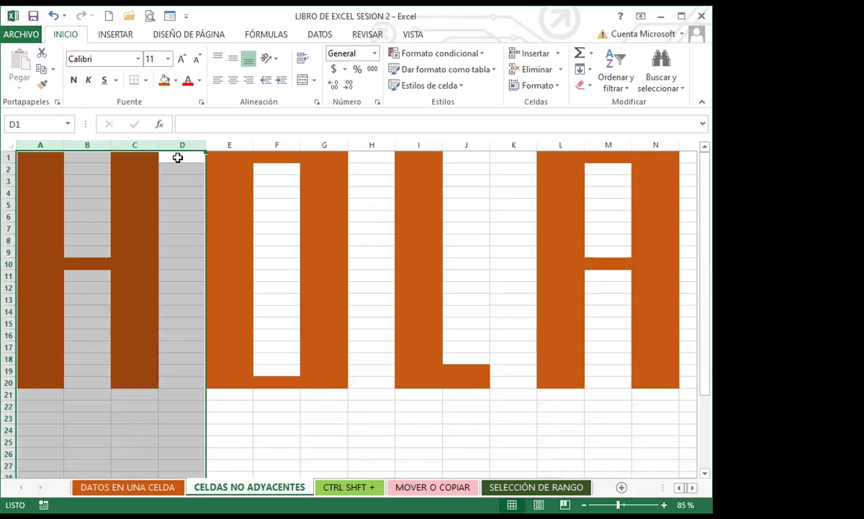
Step: Select from A1 down to the last row and extend the selection across to the last column, covering the whole sheet
{"action": "left_click", "coordinate": [37, 157]}
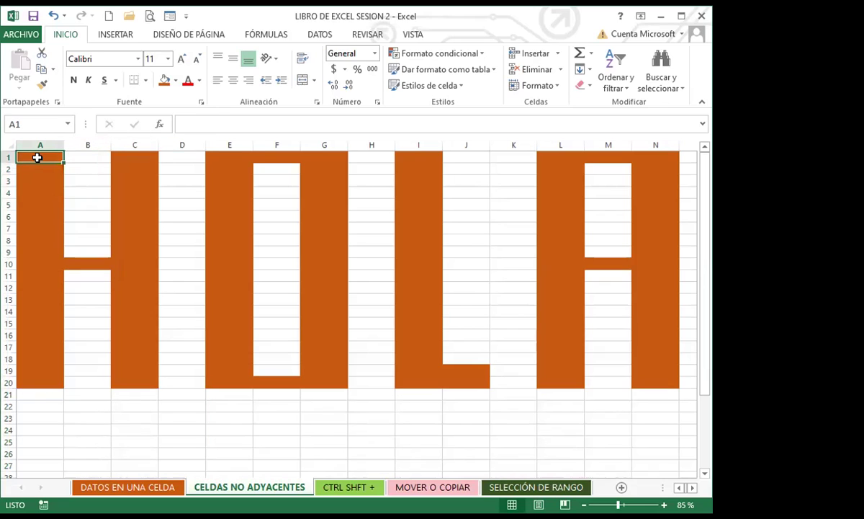
{"action": "key", "text": "ctrl+shift+Down"}
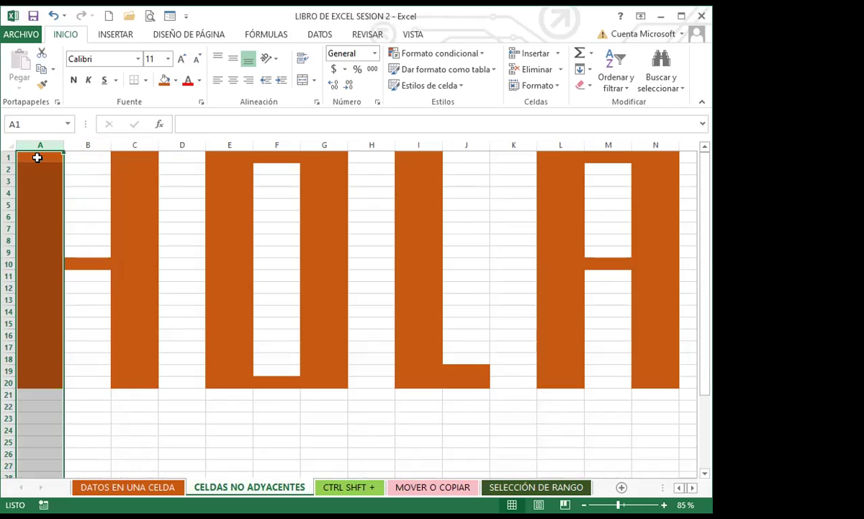
{"action": "key", "text": "ctrl+shift+Right"}
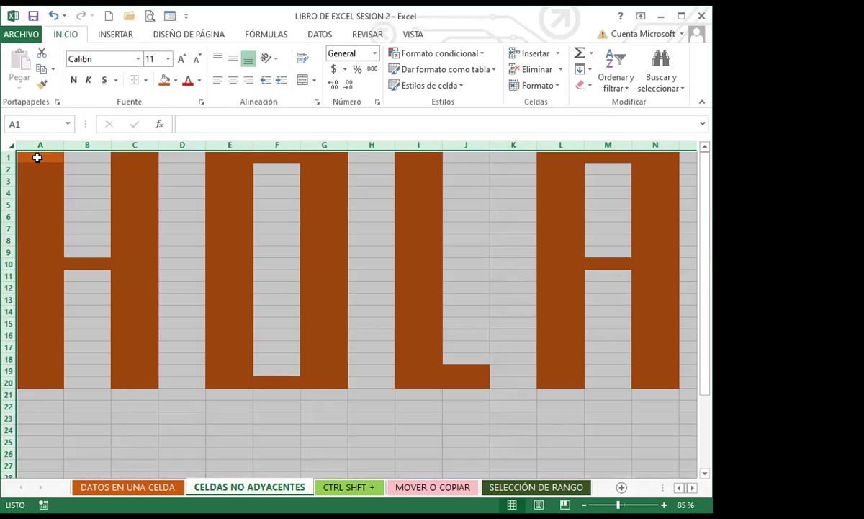
Step: Enter 1 in cell E23 below the HOLA letters and fill it across the range E23:J35
{"action": "scroll", "coordinate": [214, 366], "scroll_direction": "down", "scroll_amount": 2}
{"action": "left_click", "coordinate": [230, 347]}
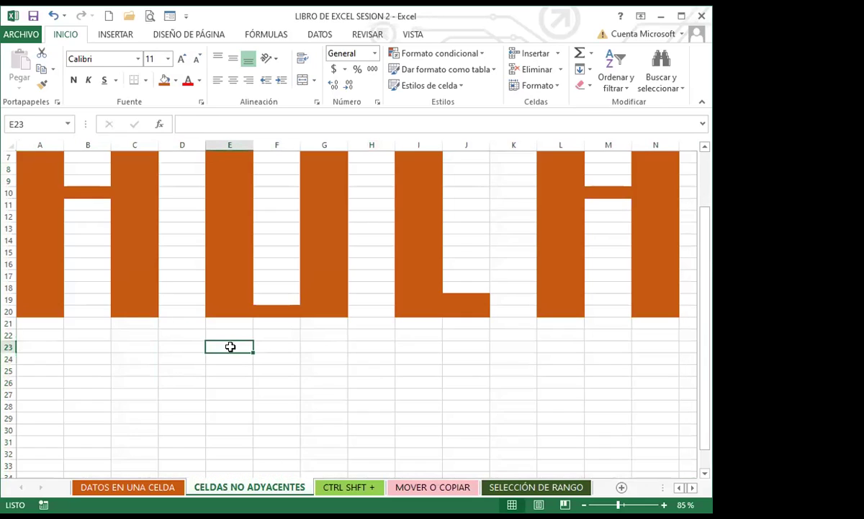
{"action": "type", "text": "1"}
{"action": "key", "text": "Return"}
{"action": "left_click", "coordinate": [231, 346]}
{"action": "left_click_drag", "start_coordinate": [252, 350], "coordinate": [469, 417]}
{"action": "left_click", "coordinate": [276, 452]}
Step: Select the block of ones from E23 down to the last filled row and across to its last filled column, J
{"action": "left_click", "coordinate": [231, 278]}
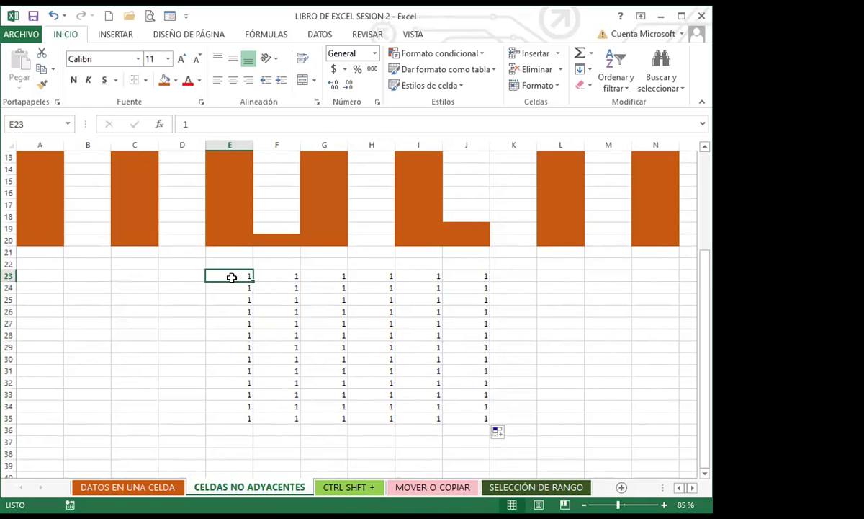
{"action": "key", "text": "ctrl+shift+Down"}
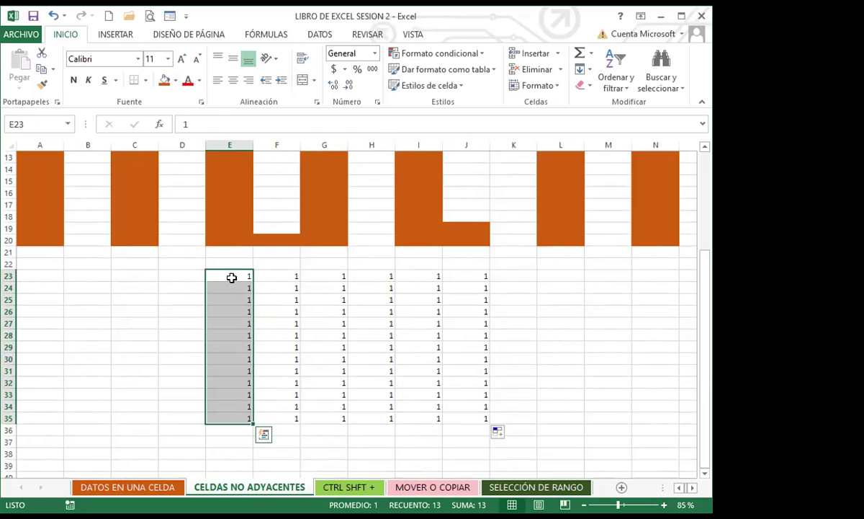
{"action": "key", "text": "ctrl+shift+Right"}
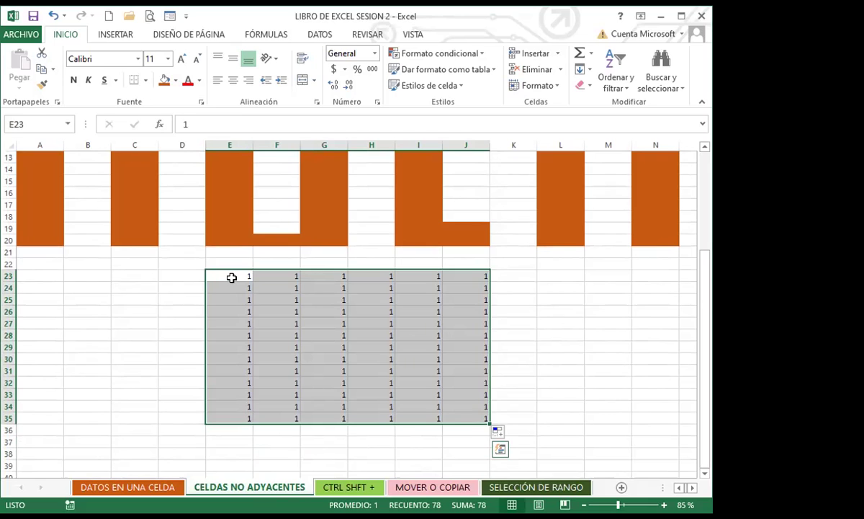
Step: Select everything from A1 down to the last row and across to the sheet's last column
{"action": "scroll", "coordinate": [61, 211], "scroll_direction": "up", "scroll_amount": 4}
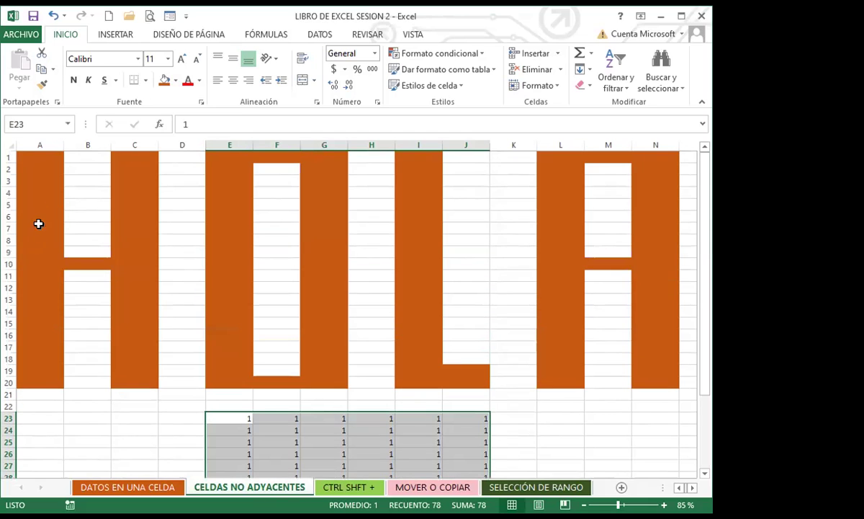
{"action": "left_click", "coordinate": [50, 159]}
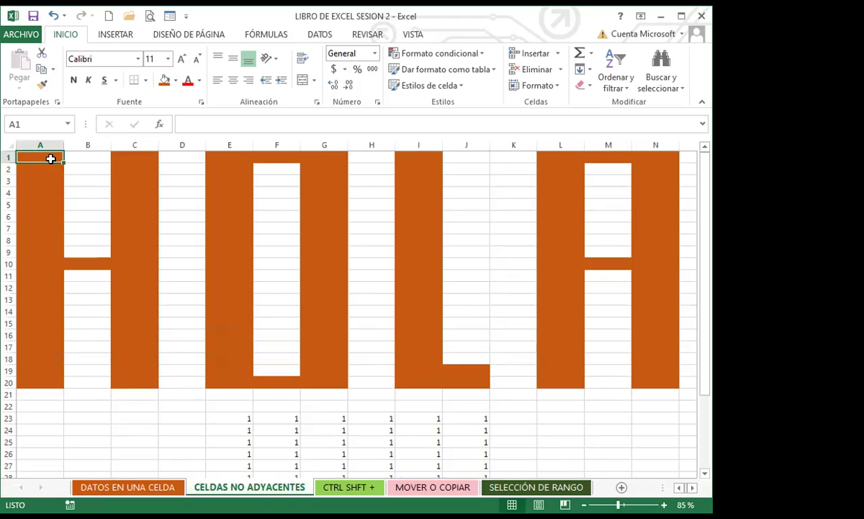
{"action": "key", "text": "ctrl+shift+Down"}
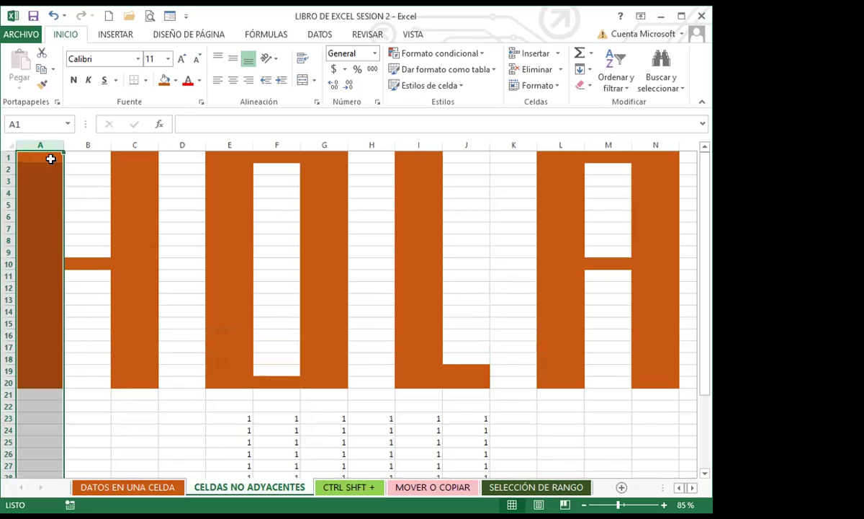
{"action": "key", "text": "ctrl+shift+Right"}
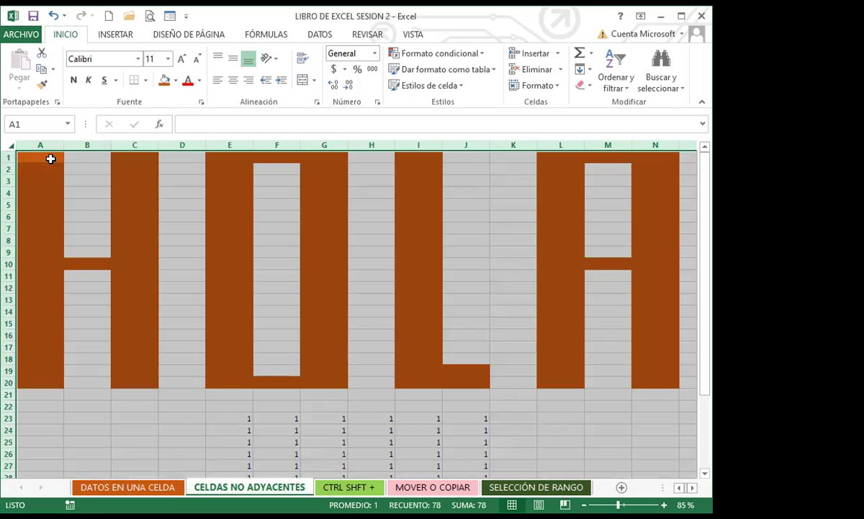
Step: Select the block of ones starting at E23, extending down to the last filled row and across to the last filled column
{"action": "left_click", "coordinate": [229, 419]}
{"action": "scroll", "coordinate": [235, 396], "scroll_direction": "down", "scroll_amount": 2}
{"action": "scroll", "coordinate": [236, 391], "scroll_direction": "down", "scroll_amount": 4}
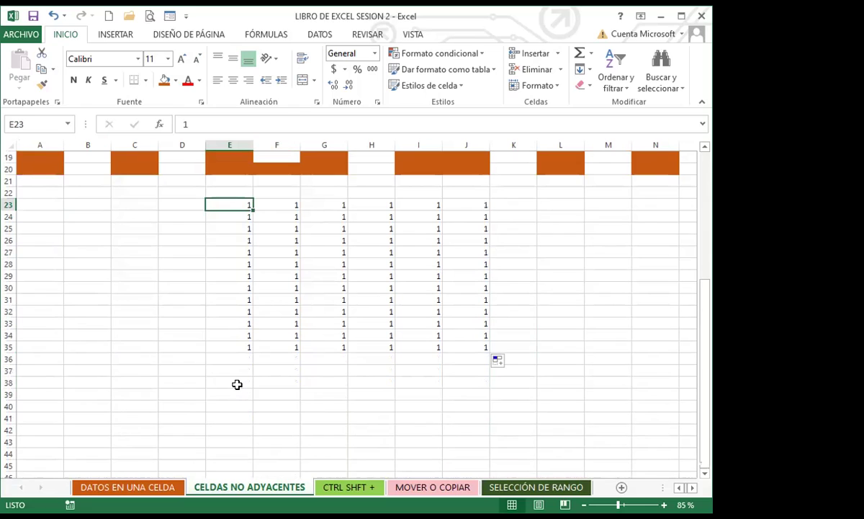
{"action": "key", "text": "ctrl+shift+Down"}
{"action": "key", "text": "ctrl+shift+Right"}
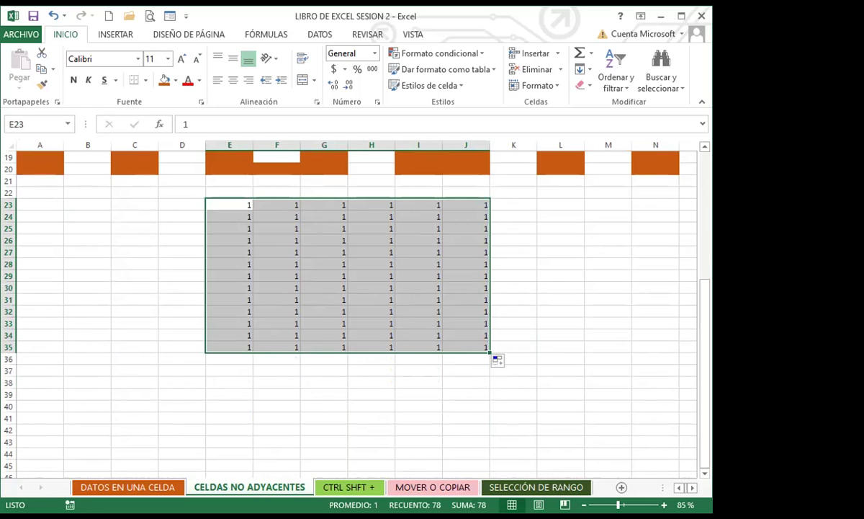
{"action": "left_click", "coordinate": [170, 384]}
{"action": "scroll", "coordinate": [167, 349], "scroll_direction": "up", "scroll_amount": 6}
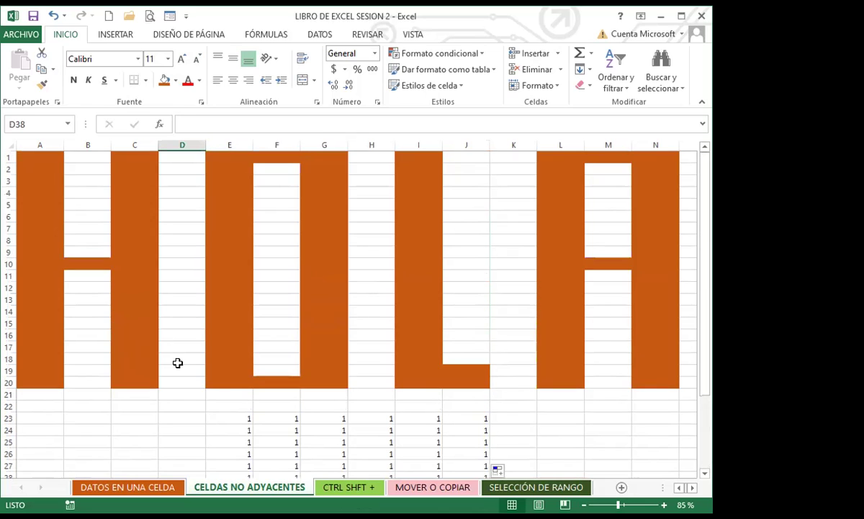
{"action": "left_click", "coordinate": [181, 368]}
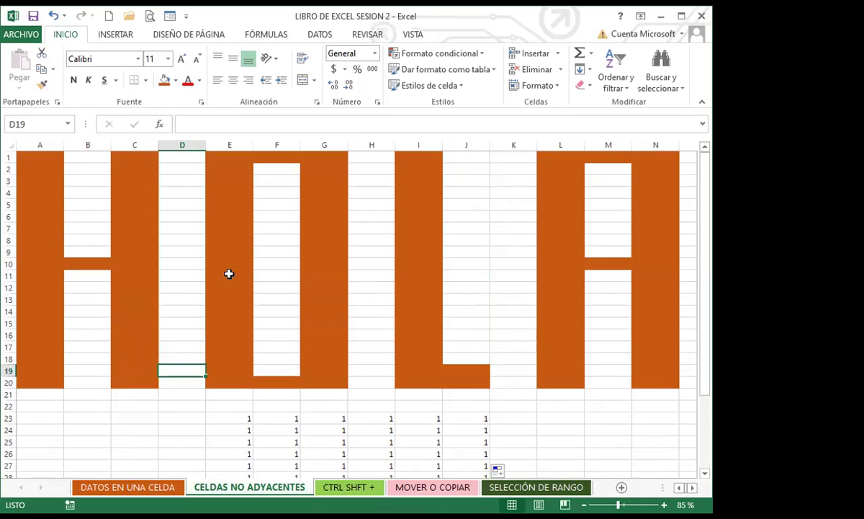
{"action": "left_click", "coordinate": [188, 271]}
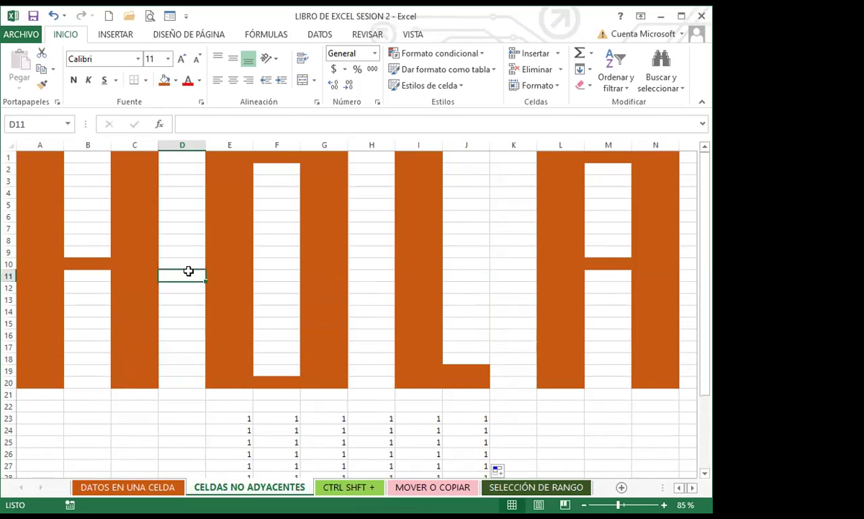
{"action": "key", "text": "alt+space"}
{"action": "key", "text": "Escape"}
{"action": "left_click", "coordinate": [195, 247]}
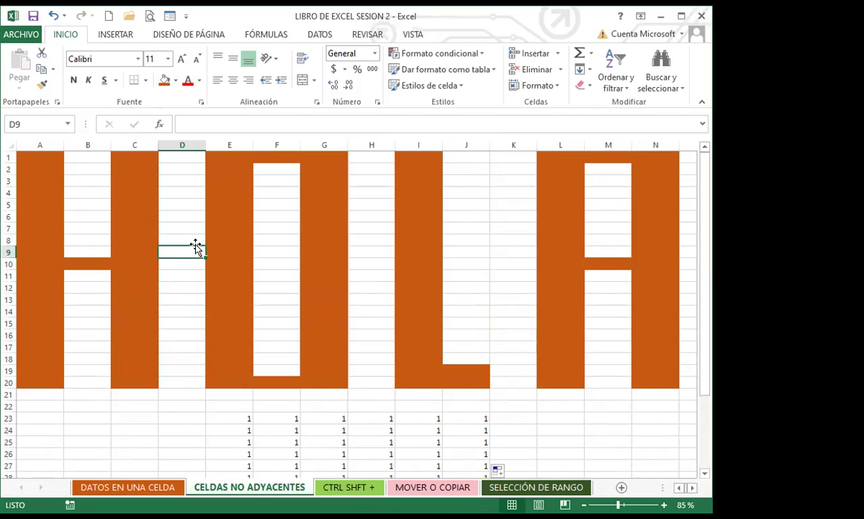
{"action": "key", "text": "alt+space"}
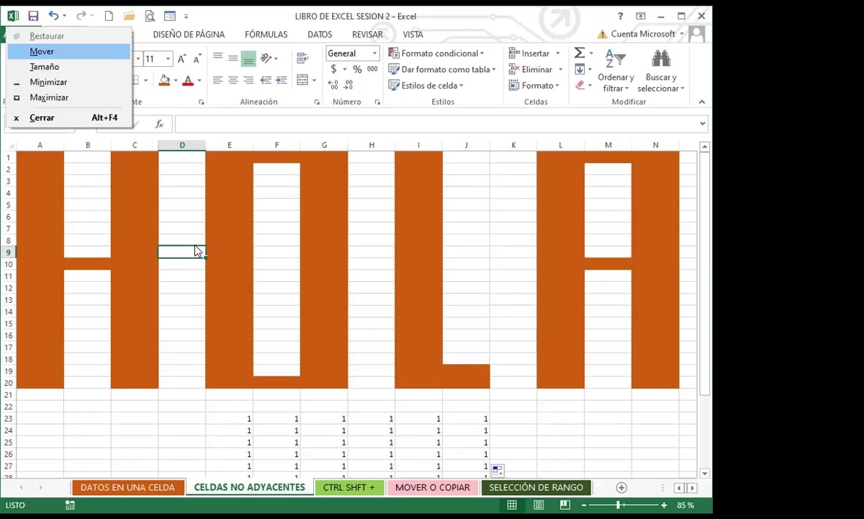
{"action": "left_click", "coordinate": [173, 278]}
{"action": "left_click", "coordinate": [174, 231]}
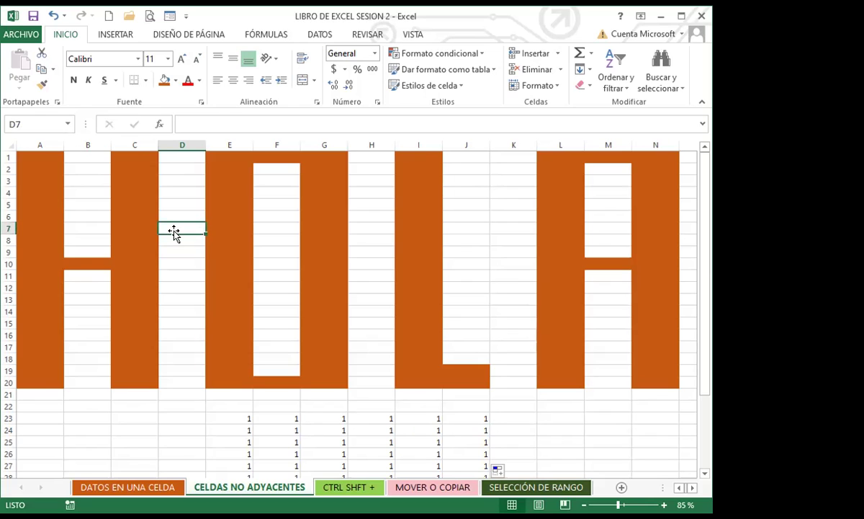
Step: Select the whole column E, then change the selection to rows 6 through 16
{"action": "left_click", "coordinate": [238, 142]}
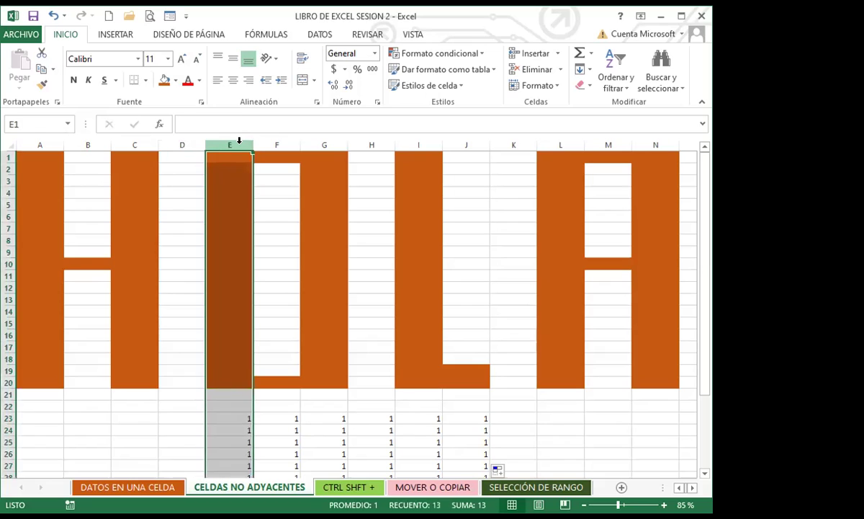
{"action": "left_click", "coordinate": [225, 176]}
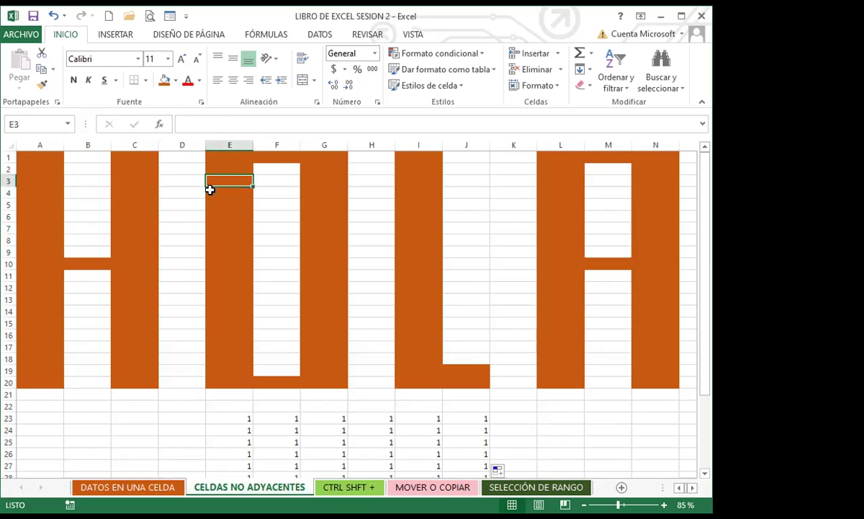
{"action": "left_click", "coordinate": [10, 215]}
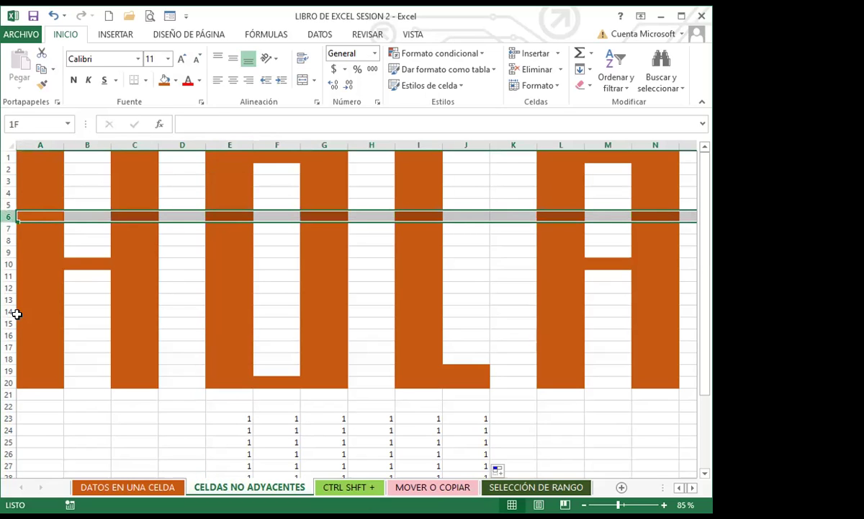
{"action": "left_click_drag", "start_coordinate": [10, 214], "coordinate": [11, 336]}
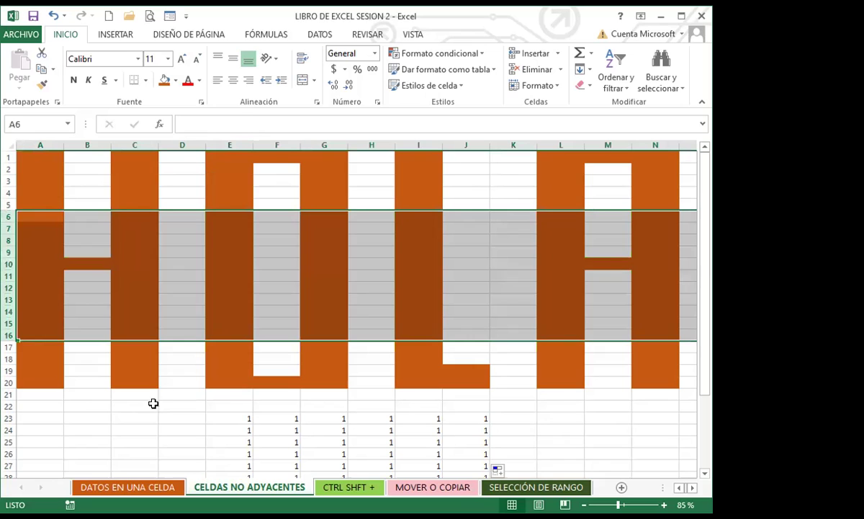
Step: Add the columns from E to beyond N to the row selection, then deselect everything by selecting D21
{"action": "left_click", "coordinate": [230, 141], "text": "ctrl"}
{"action": "left_click", "coordinate": [652, 145], "text": "ctrl+shift"}
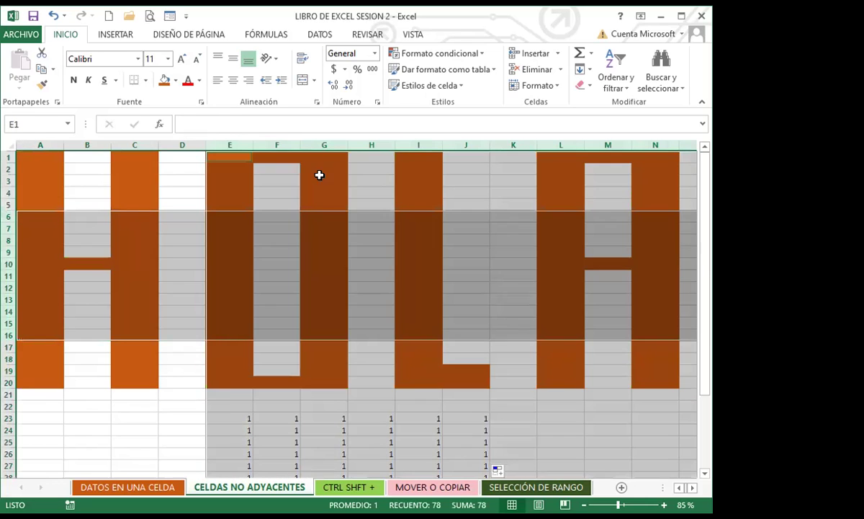
{"action": "left_click", "coordinate": [174, 393]}
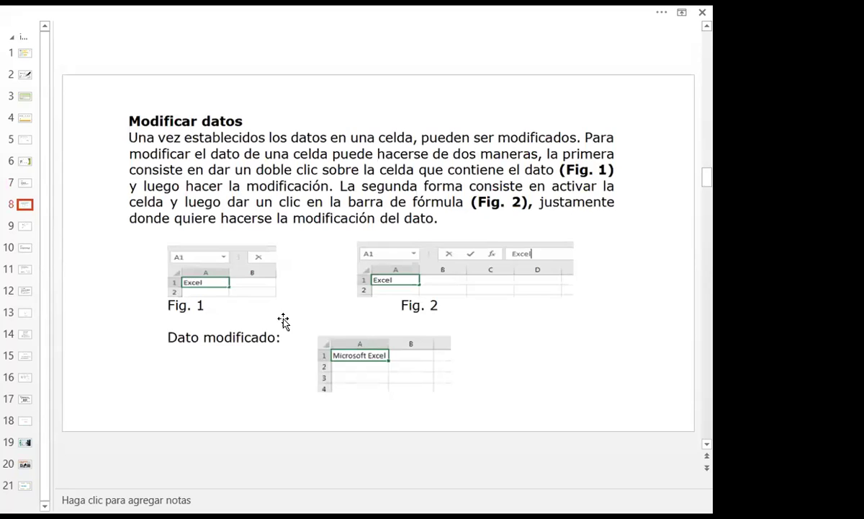
Step: On the CTRL SHFT + sheet, enter EL SALVADOR in D2 and auto-fit column D to the text
{"action": "scroll", "coordinate": [283, 322], "scroll_direction": "down", "scroll_amount": 1}
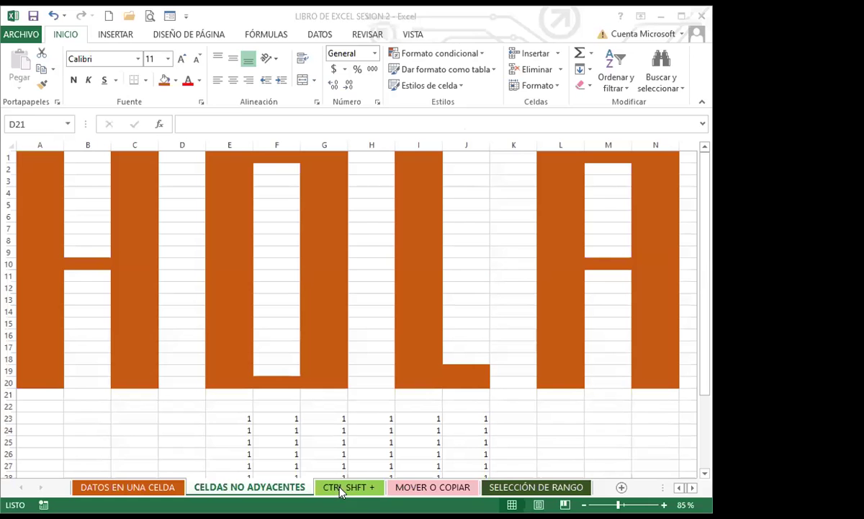
{"action": "left_click", "coordinate": [353, 487]}
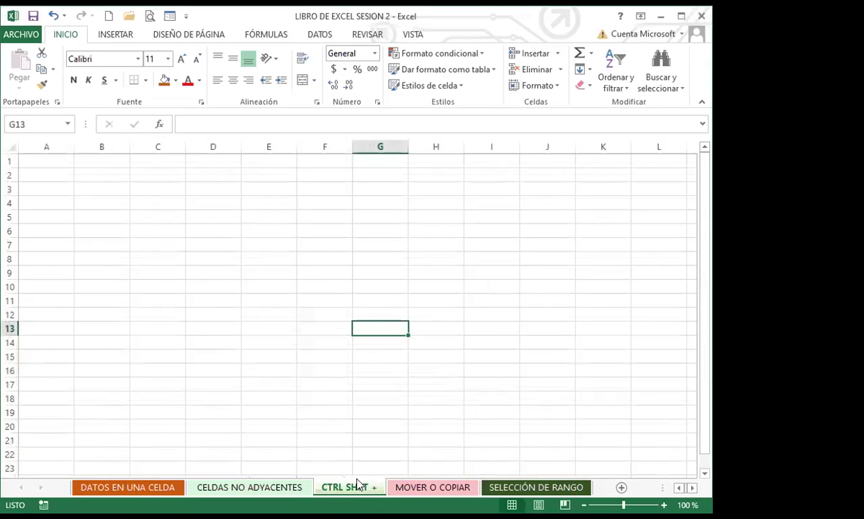
{"action": "left_click", "coordinate": [215, 172]}
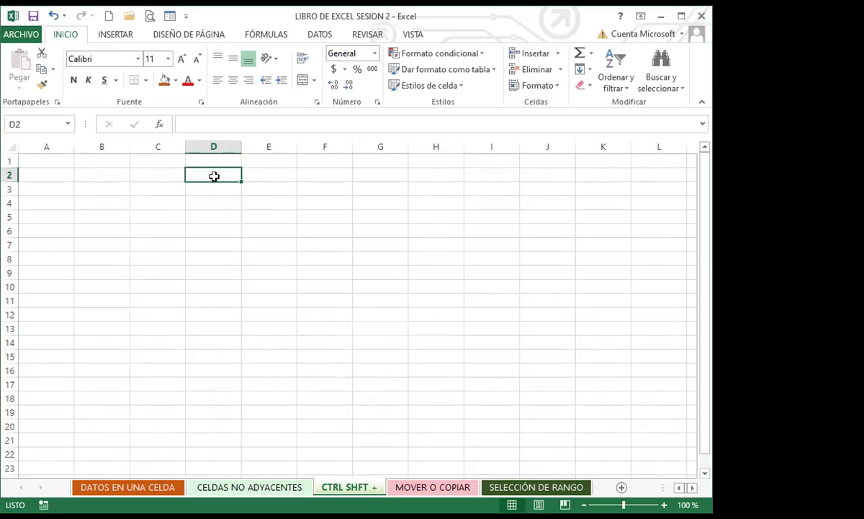
{"action": "type", "text": "E"}
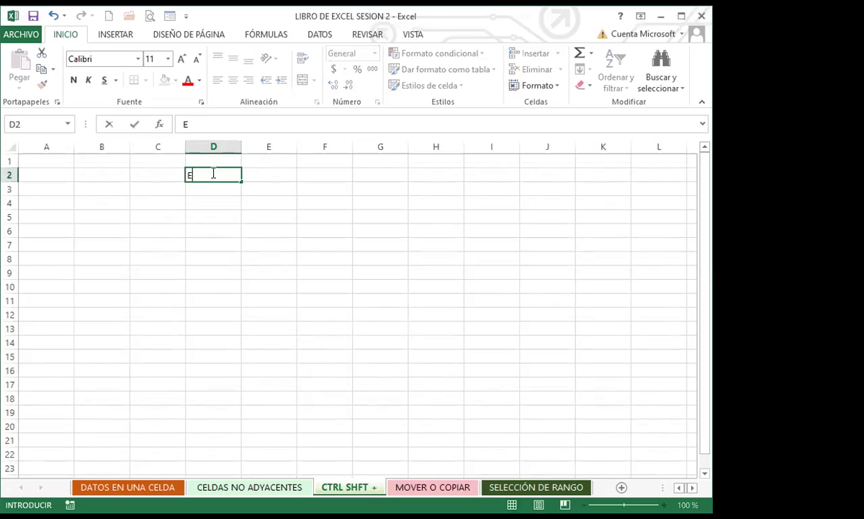
{"action": "type", "text": "L SALVADOR"}
{"action": "key", "text": "Return"}
{"action": "key", "text": "Return"}
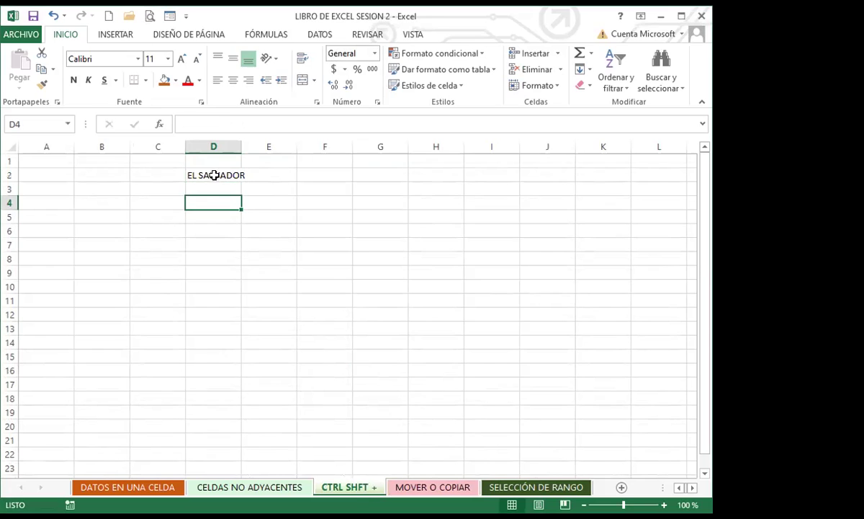
{"action": "double_click", "coordinate": [242, 146]}
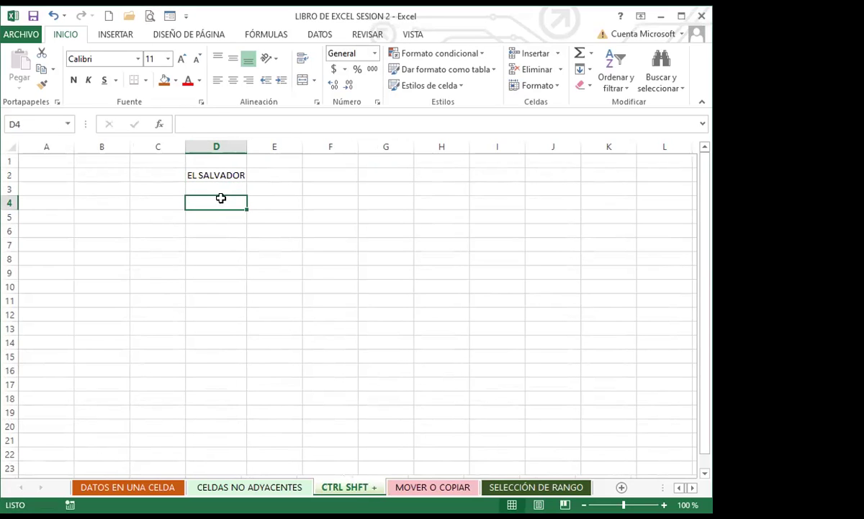
Step: Copy the text in D2 and paste it into the range D3:D10
{"action": "left_click", "coordinate": [216, 211]}
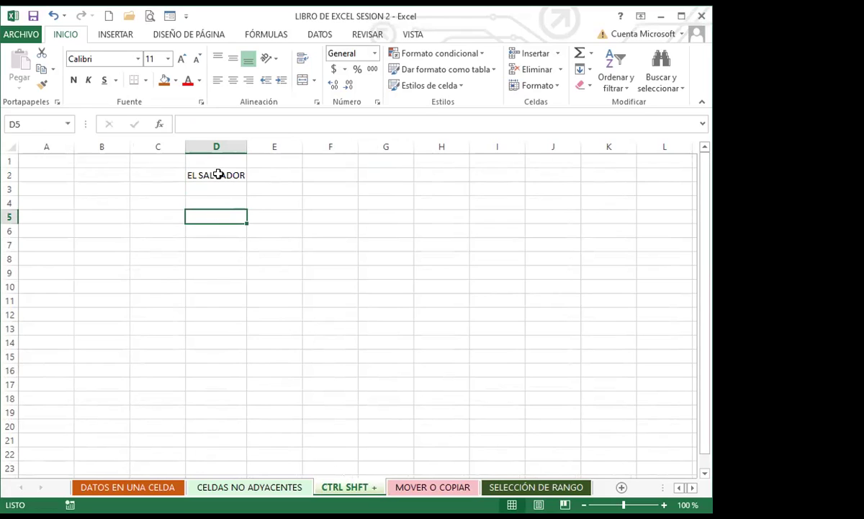
{"action": "left_click", "coordinate": [218, 175]}
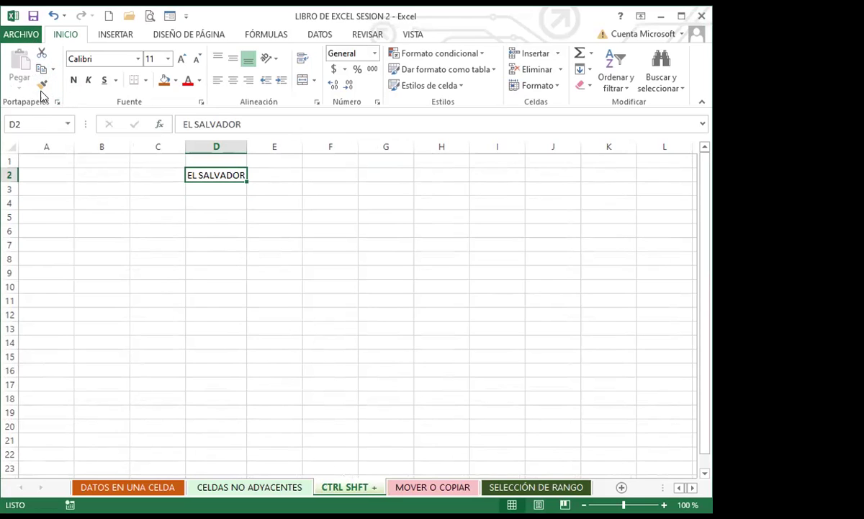
{"action": "left_click", "coordinate": [216, 203]}
{"action": "left_click", "coordinate": [205, 174]}
{"action": "left_click", "coordinate": [41, 70]}
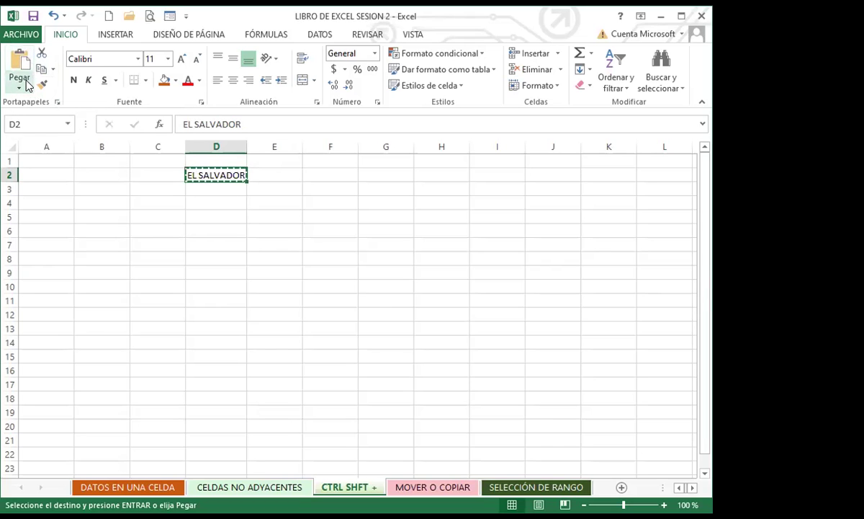
{"action": "left_click", "coordinate": [207, 193]}
{"action": "left_click_drag", "start_coordinate": [207, 194], "coordinate": [204, 288]}
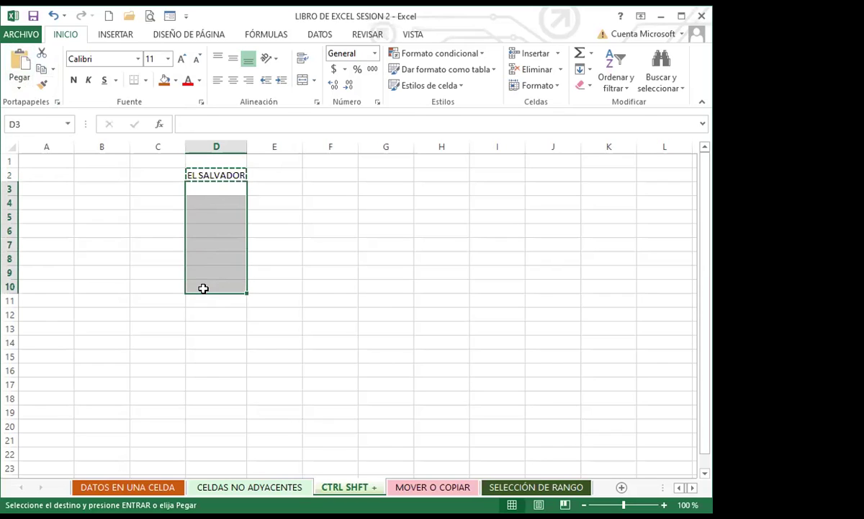
{"action": "left_click", "coordinate": [20, 61]}
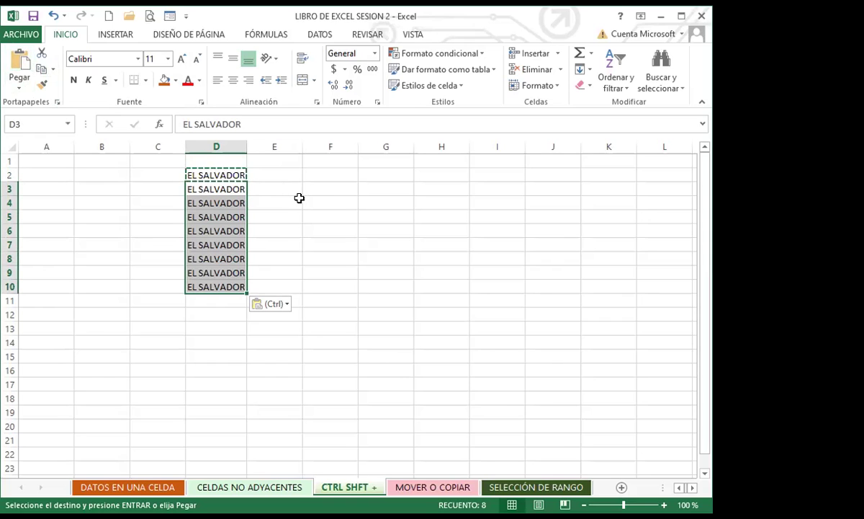
Step: Paste the copied EL SALVADOR text into cells F2, F4, F7 and F9, and end the copy mode
{"action": "left_click", "coordinate": [329, 176]}
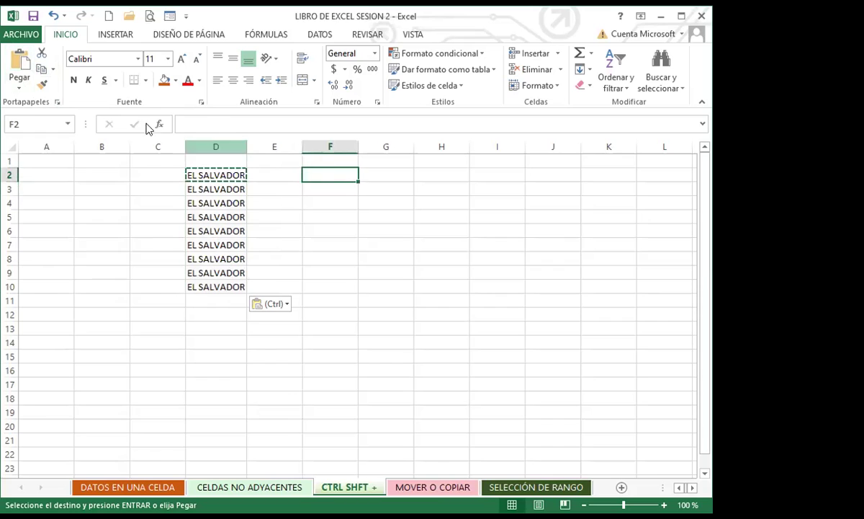
{"action": "left_click", "coordinate": [19, 62]}
{"action": "left_click", "coordinate": [322, 198]}
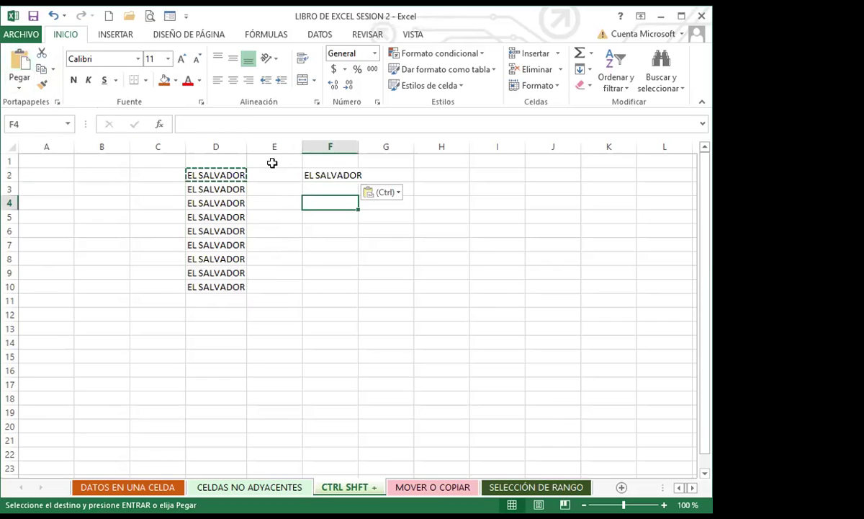
{"action": "left_click", "coordinate": [19, 62]}
{"action": "left_click", "coordinate": [321, 246]}
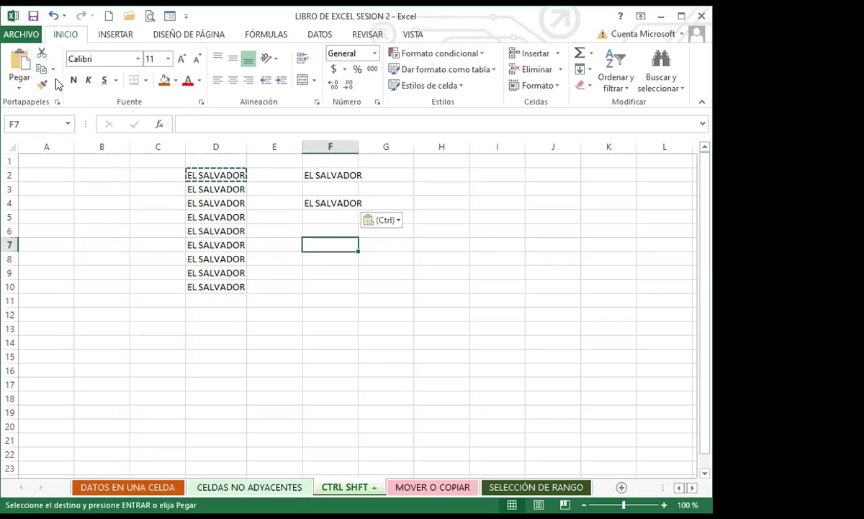
{"action": "left_click", "coordinate": [19, 61]}
{"action": "left_click", "coordinate": [333, 272]}
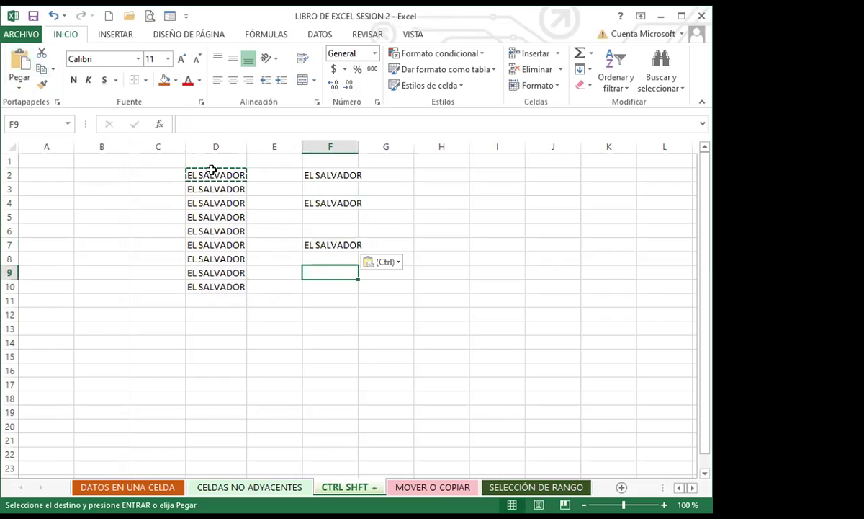
{"action": "left_click", "coordinate": [20, 61]}
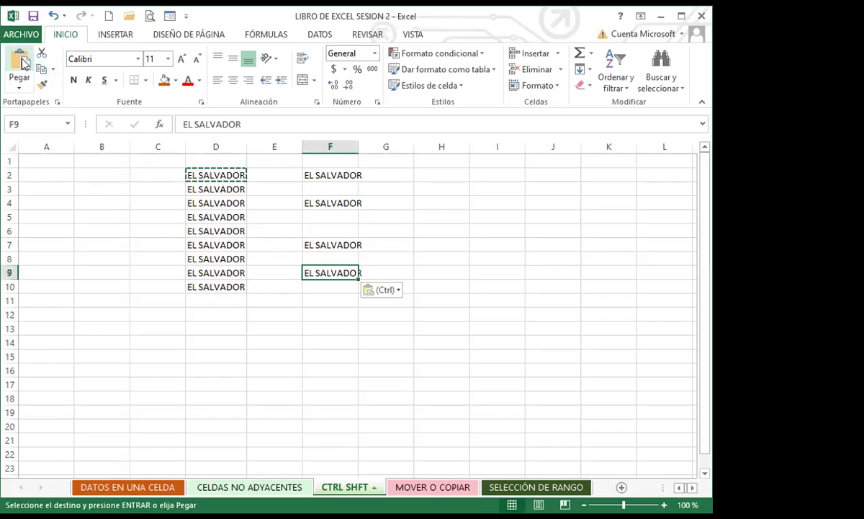
{"action": "key", "text": "Escape"}
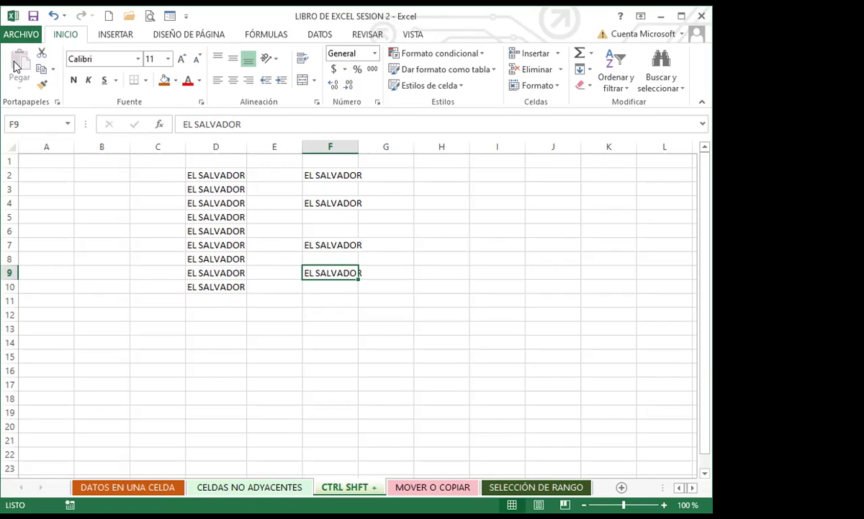
Step: Cut the EL SALVADOR texts in D2:D10 and paste them into column E starting at E2
{"action": "left_click", "coordinate": [211, 175]}
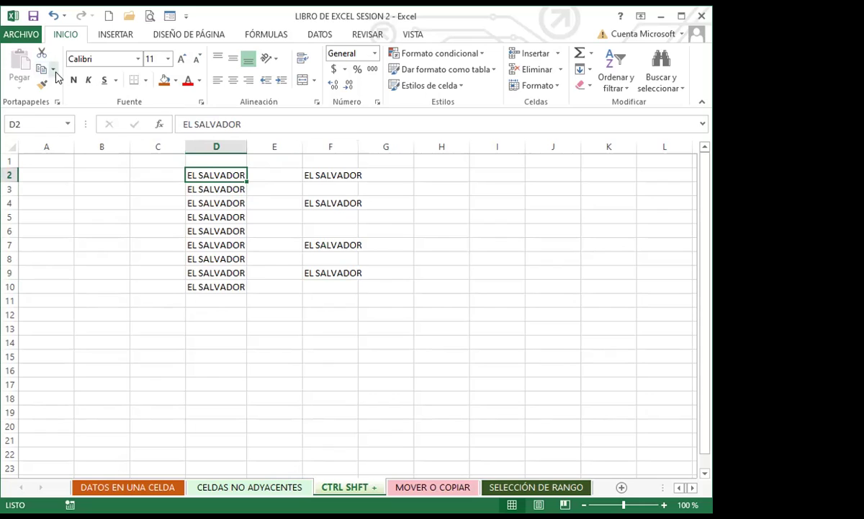
{"action": "left_click", "coordinate": [261, 271]}
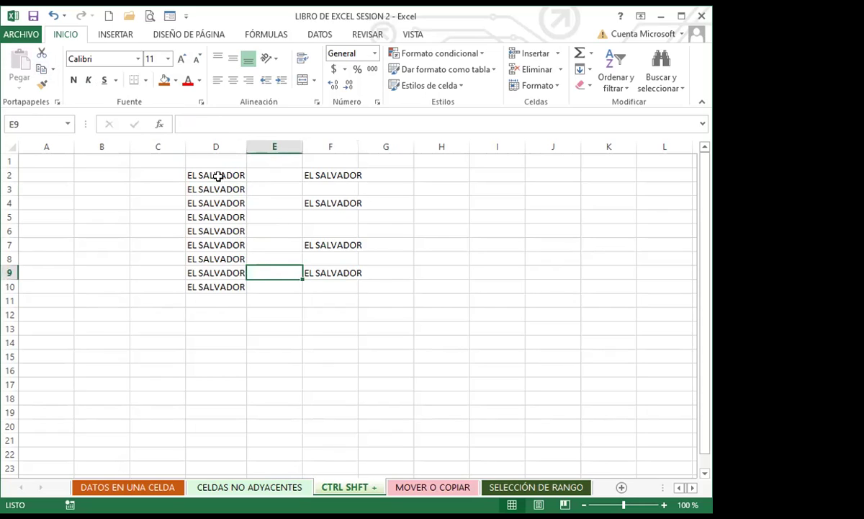
{"action": "left_click_drag", "start_coordinate": [216, 170], "coordinate": [218, 285]}
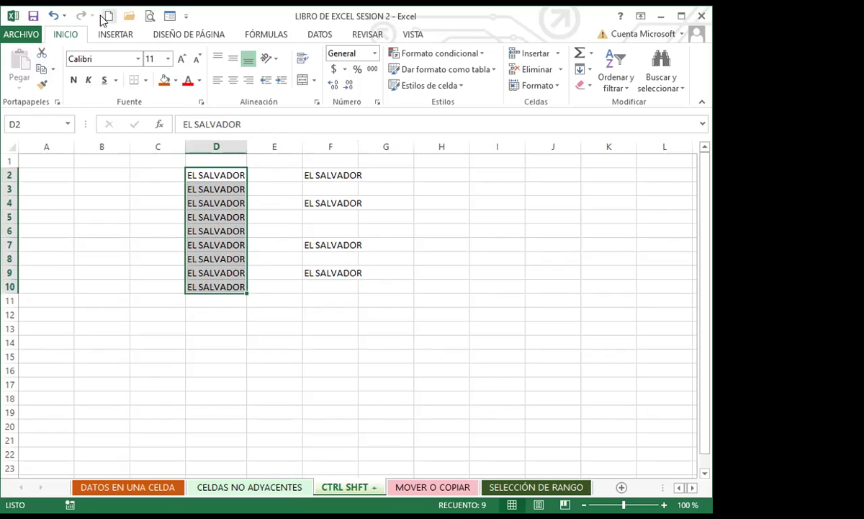
{"action": "left_click", "coordinate": [41, 56]}
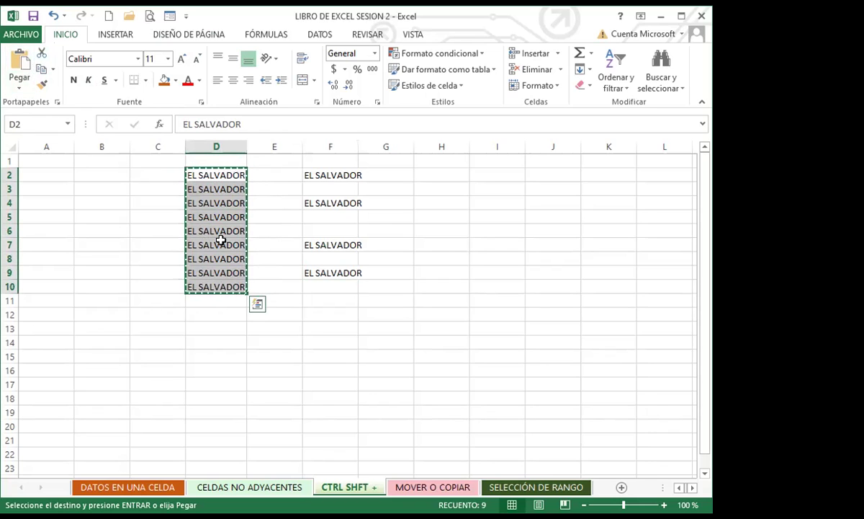
{"action": "left_click", "coordinate": [280, 172]}
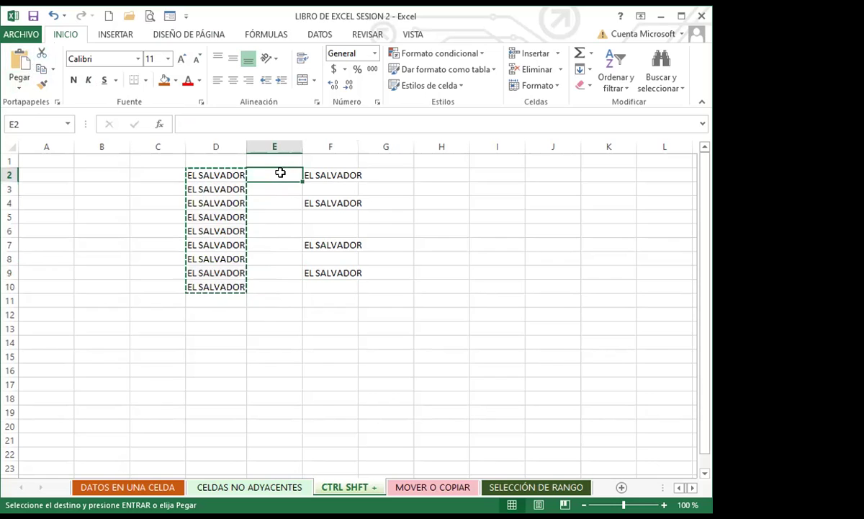
{"action": "left_click", "coordinate": [20, 61]}
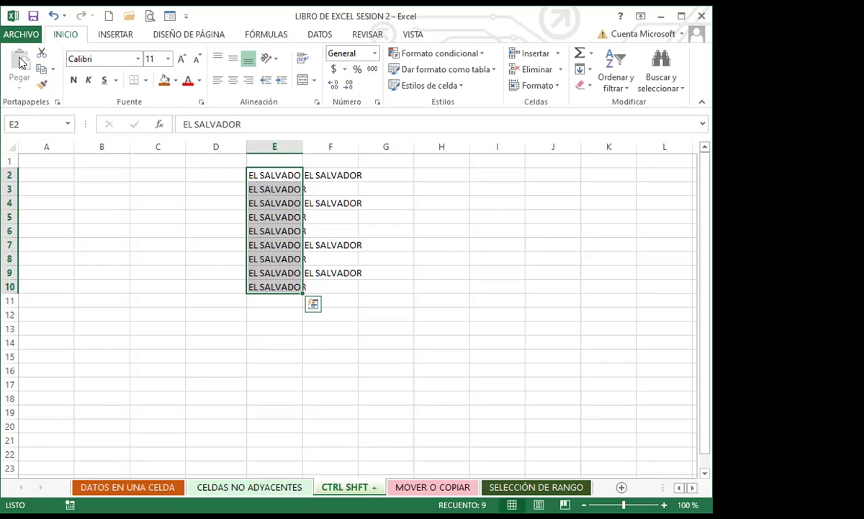
{"action": "left_click", "coordinate": [359, 314]}
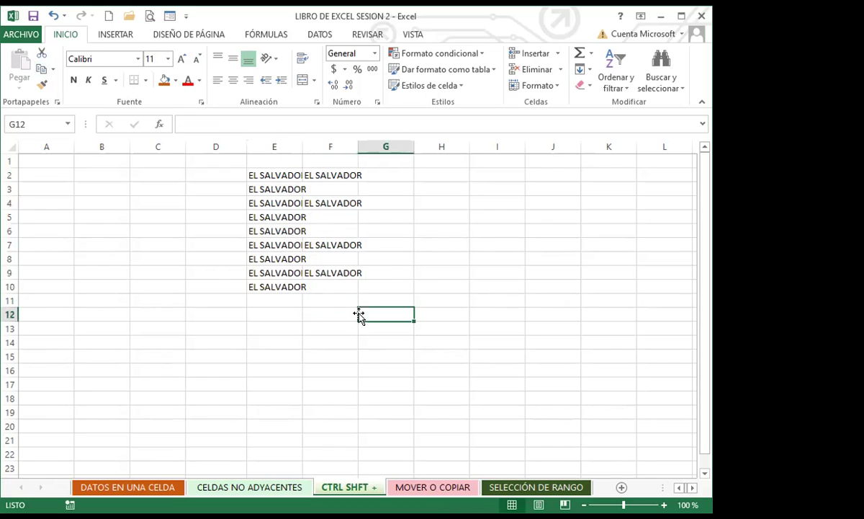
Step: Clear all the EL SALVADOR entries from column F
{"action": "left_click_drag", "start_coordinate": [273, 177], "coordinate": [338, 241]}
{"action": "left_click", "coordinate": [287, 242]}
{"action": "left_click_drag", "start_coordinate": [332, 175], "coordinate": [324, 322]}
{"action": "key", "text": "Delete"}
{"action": "left_click", "coordinate": [290, 317]}
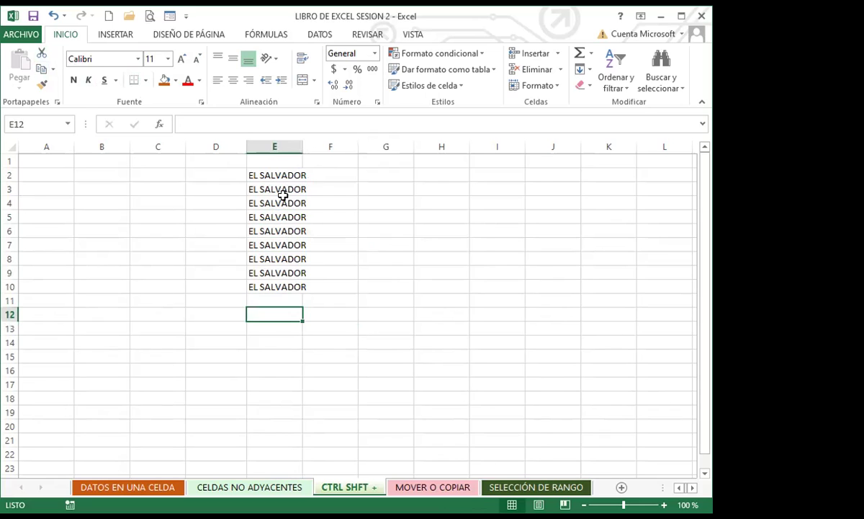
Step: Clear the range E3:E10, keeping only the text in E2, and widen column E to fit it
{"action": "left_click_drag", "start_coordinate": [281, 191], "coordinate": [267, 285]}
{"action": "key", "text": "Delete"}
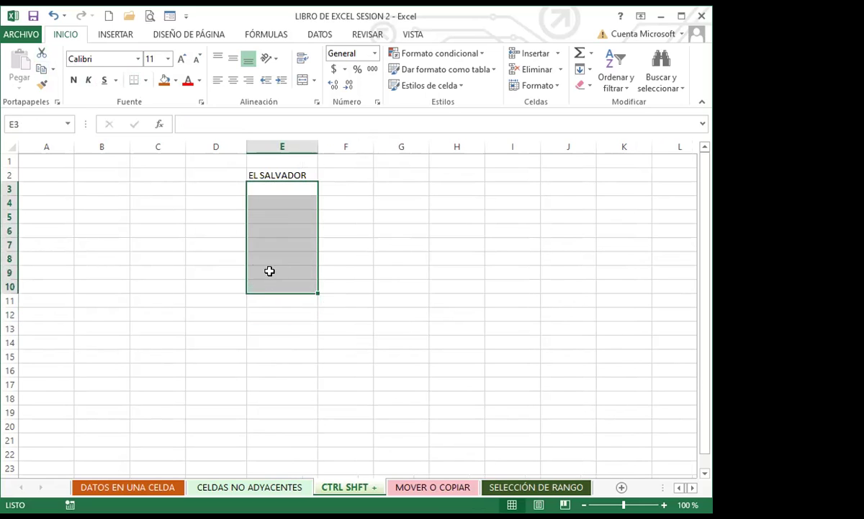
{"action": "left_click", "coordinate": [275, 208]}
Step: Move the EL SALVADOR cell from E2 to E9, and from there to E3
{"action": "left_click", "coordinate": [286, 176]}
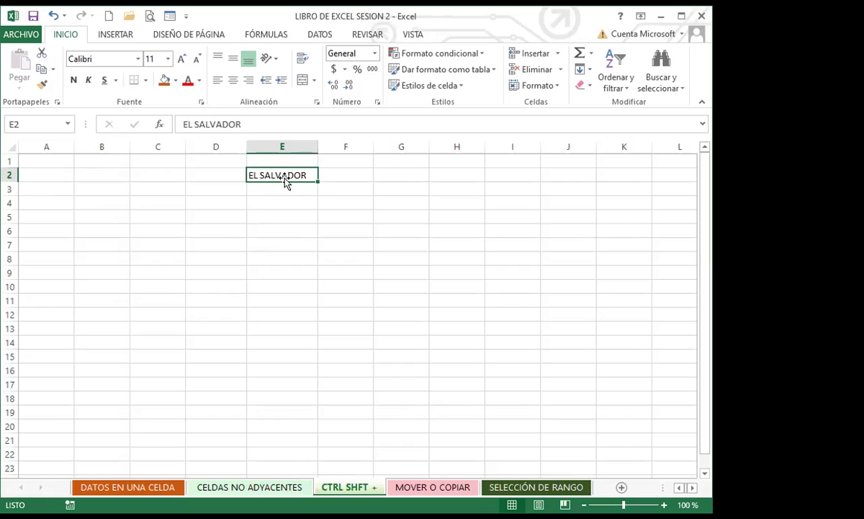
{"action": "left_click_drag", "start_coordinate": [284, 181], "coordinate": [321, 275]}
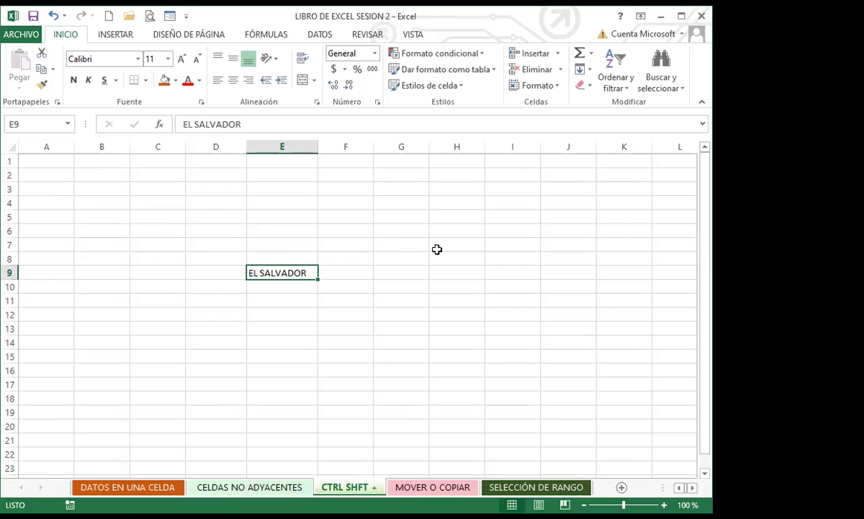
{"action": "left_click_drag", "start_coordinate": [289, 267], "coordinate": [291, 258]}
{"action": "mouse_move", "coordinate": [294, 186]}
{"action": "left_mouse_down"}
{"action": "mouse_move", "coordinate": [171, 190]}
{"action": "mouse_move", "coordinate": [282, 193]}
{"action": "left_mouse_up"}
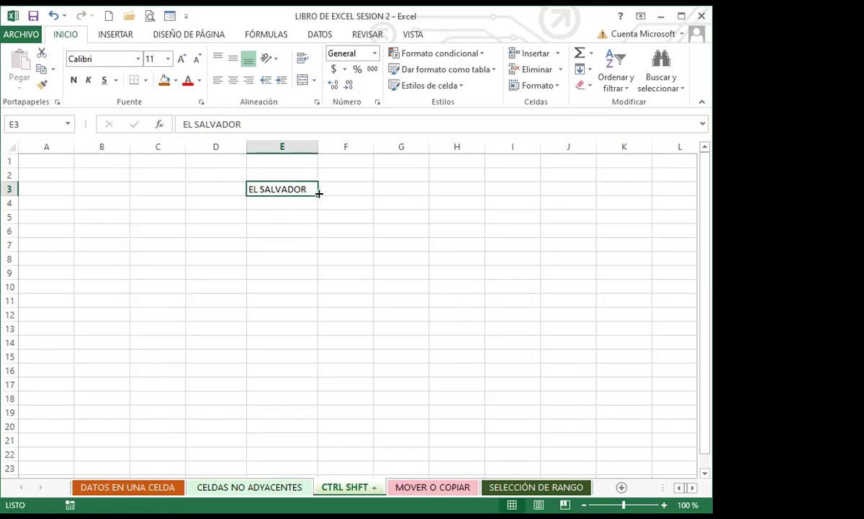
Step: Fill the EL SALVADOR text from E3 down to row 14 and across to column G
{"action": "left_click_drag", "start_coordinate": [319, 193], "coordinate": [312, 345]}
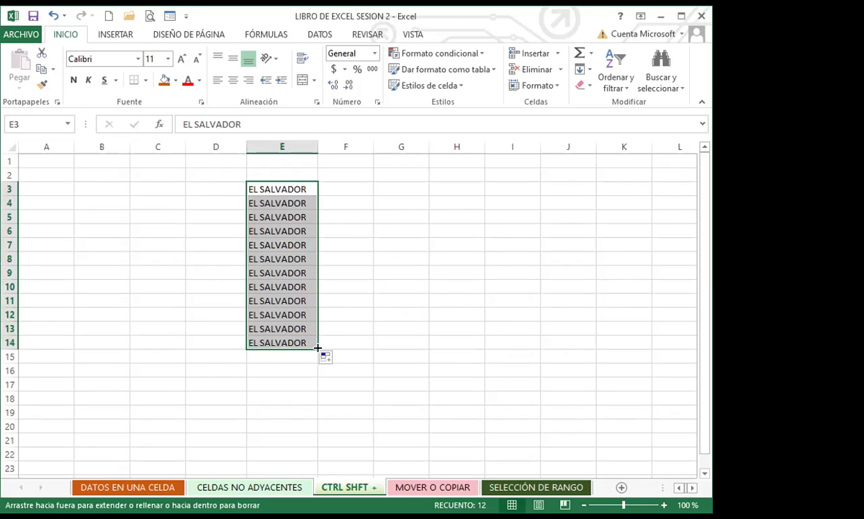
{"action": "left_click_drag", "start_coordinate": [318, 348], "coordinate": [422, 345]}
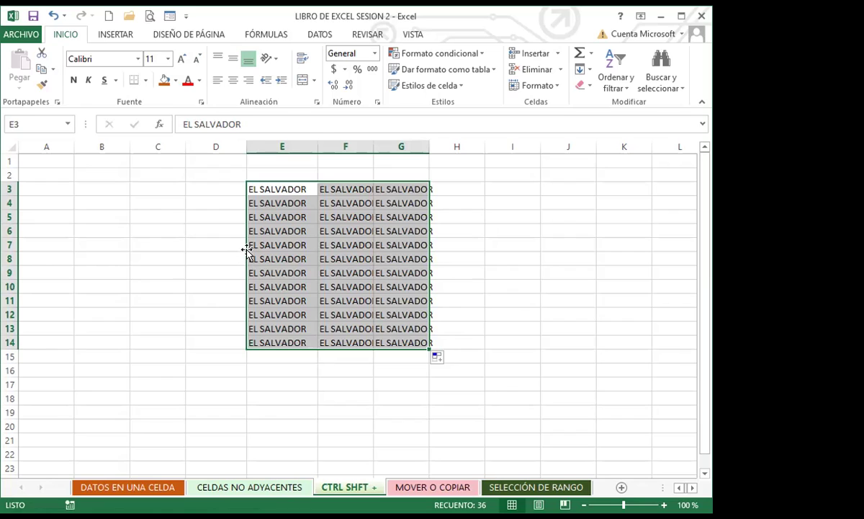
Step: Move the filled block E3:G14 to C3:E14 and back to E3:G14, ending with I8 selected
{"action": "left_click_drag", "start_coordinate": [246, 251], "coordinate": [172, 251]}
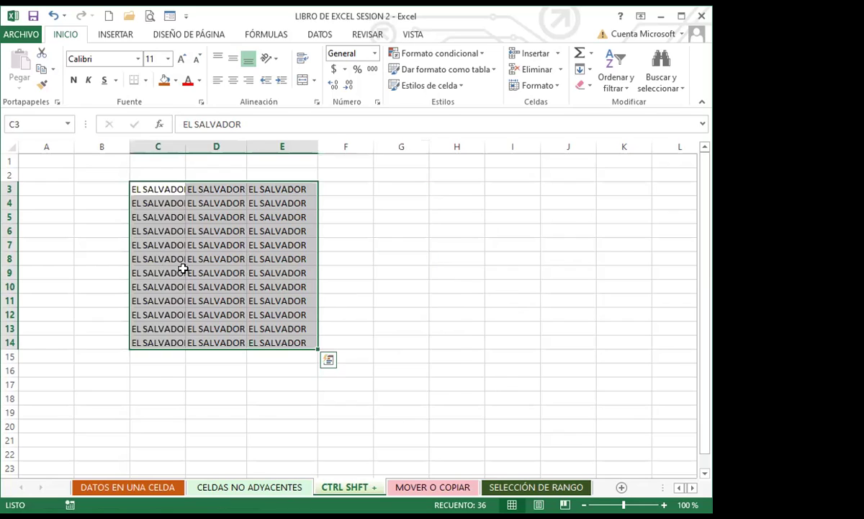
{"action": "left_click_drag", "start_coordinate": [315, 252], "coordinate": [507, 259]}
{"action": "left_click", "coordinate": [509, 258]}
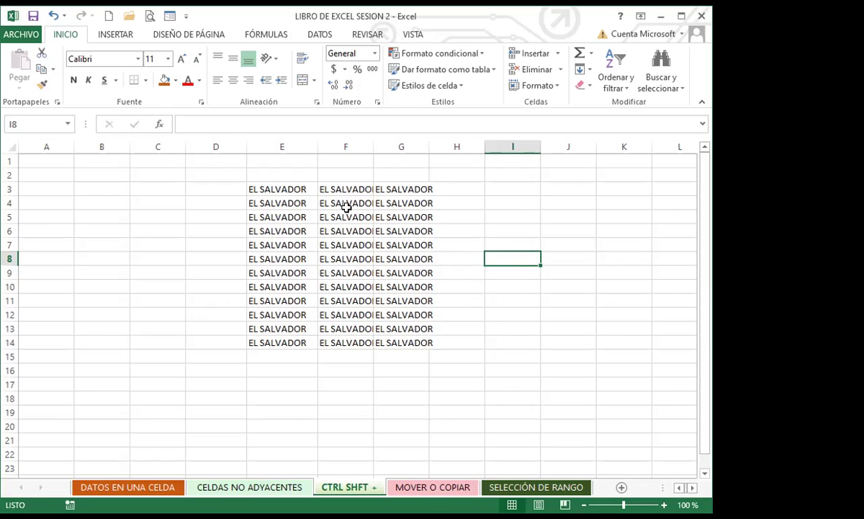
Step: Clear the contents of the range F3:G14
{"action": "left_click_drag", "start_coordinate": [343, 189], "coordinate": [350, 275]}
{"action": "left_click_drag", "start_coordinate": [423, 346], "coordinate": [424, 347]}
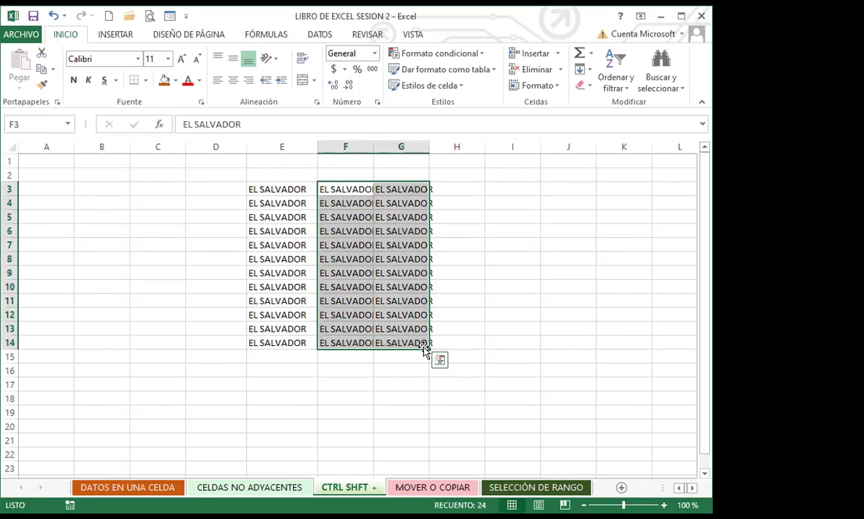
{"action": "key", "text": "Delete"}
{"action": "left_click", "coordinate": [332, 188]}
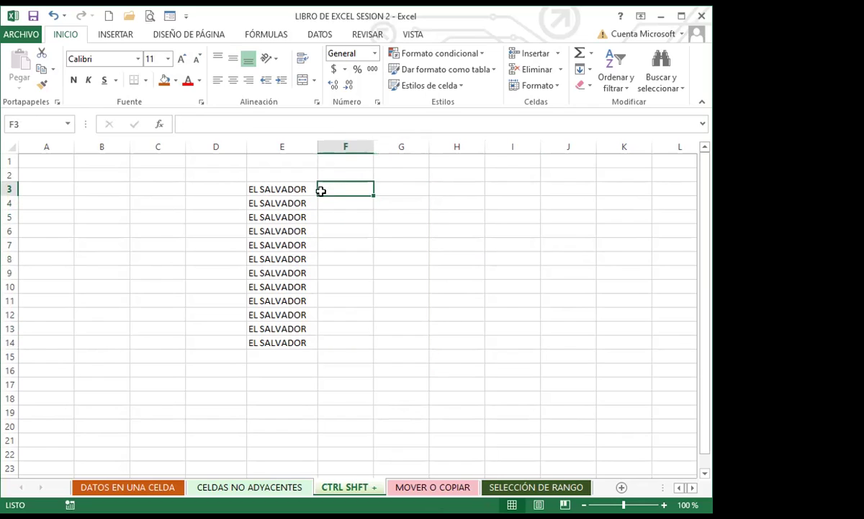
Step: Copy the range E3:E14 and paste it into column G starting at G3
{"action": "left_click", "coordinate": [288, 189]}
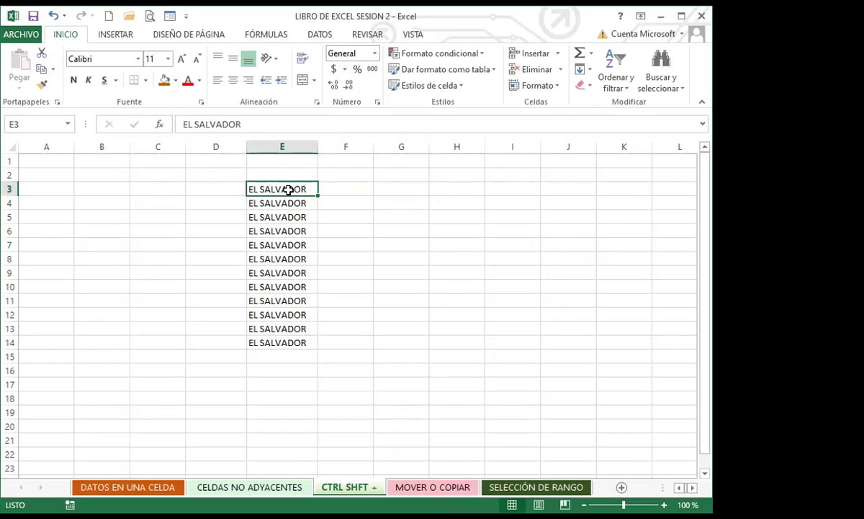
{"action": "left_click_drag", "start_coordinate": [285, 187], "coordinate": [291, 333]}
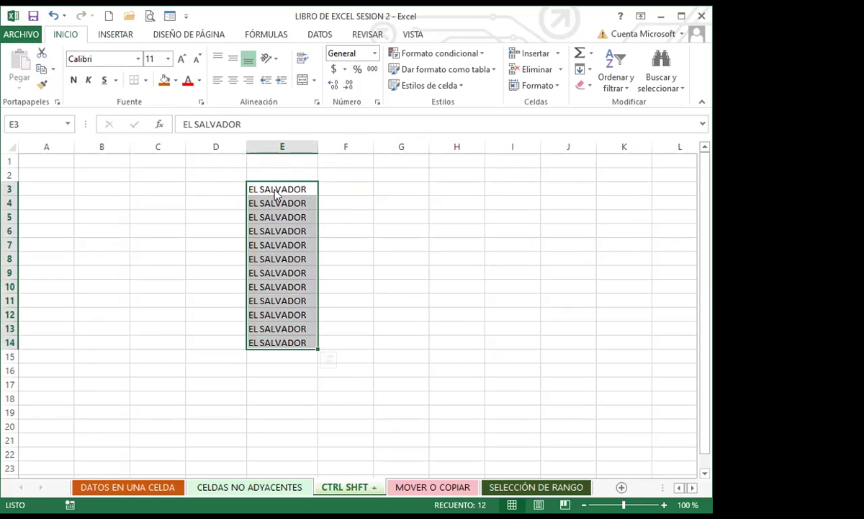
{"action": "right_click", "coordinate": [276, 193]}
{"action": "left_click", "coordinate": [289, 213]}
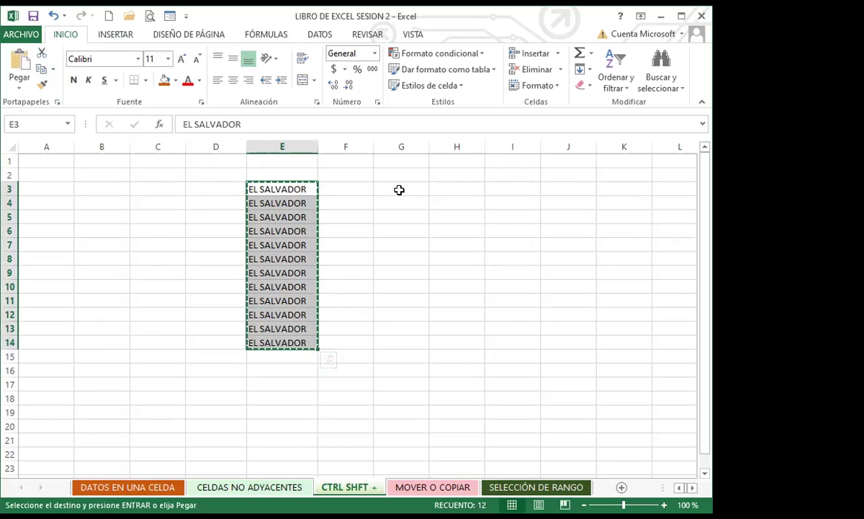
{"action": "left_click", "coordinate": [399, 189]}
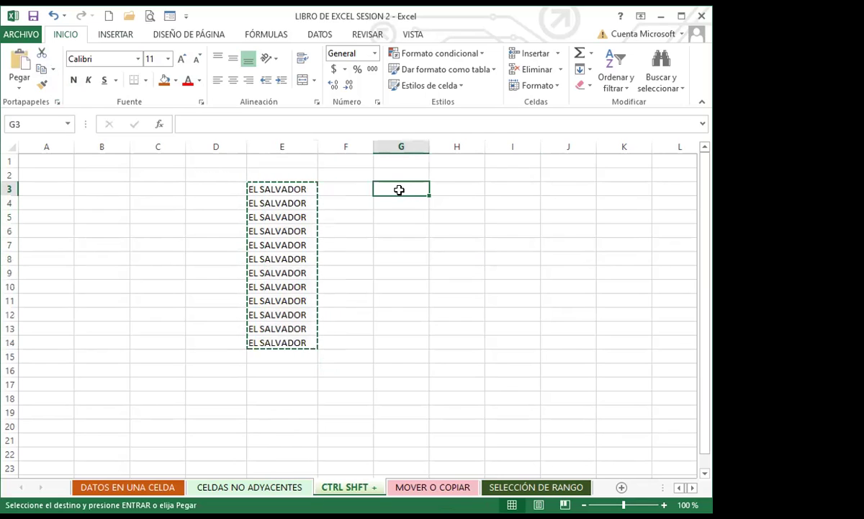
{"action": "right_click", "coordinate": [402, 191]}
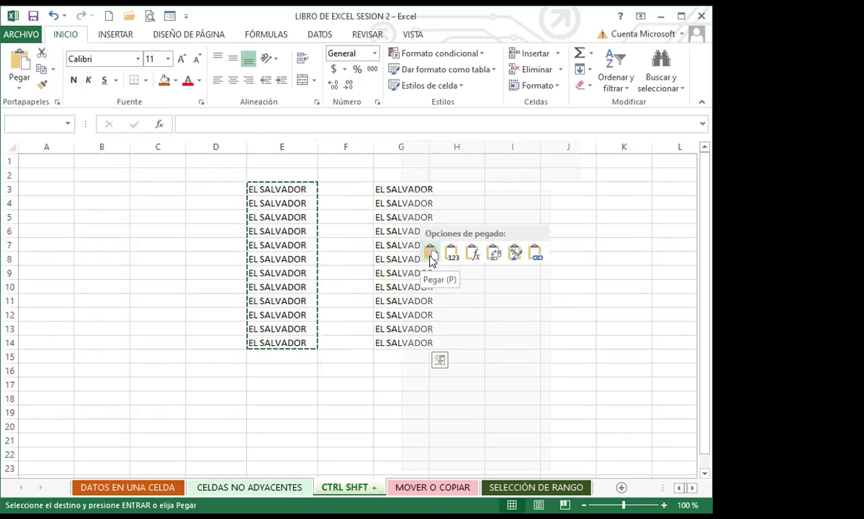
{"action": "left_click", "coordinate": [433, 253]}
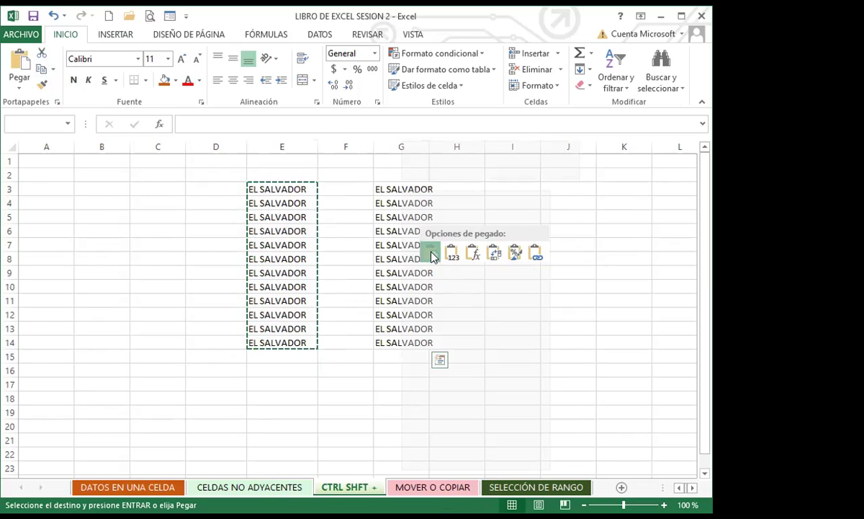
Step: Cut the range G3:G14 and paste it into column I starting at I3
{"action": "left_click_drag", "start_coordinate": [288, 185], "coordinate": [287, 339]}
{"action": "left_click_drag", "start_coordinate": [399, 189], "coordinate": [395, 339]}
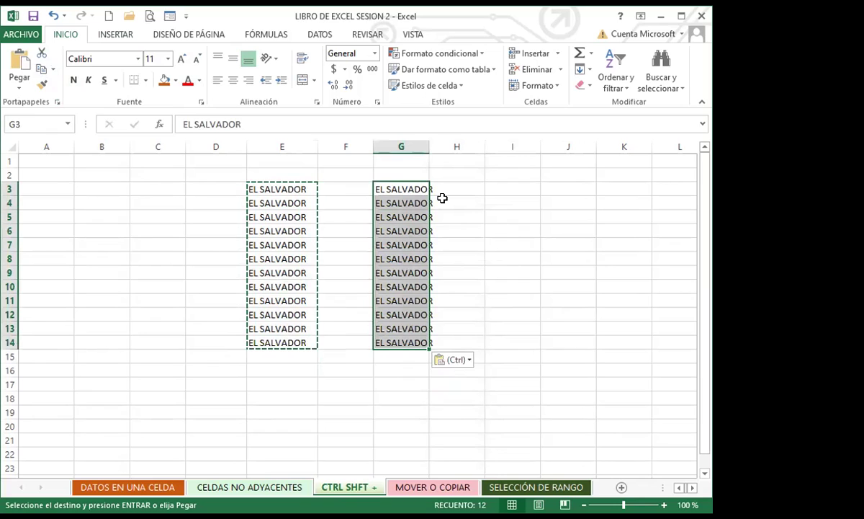
{"action": "key", "text": "ctrl+c"}
{"action": "left_click", "coordinate": [508, 189]}
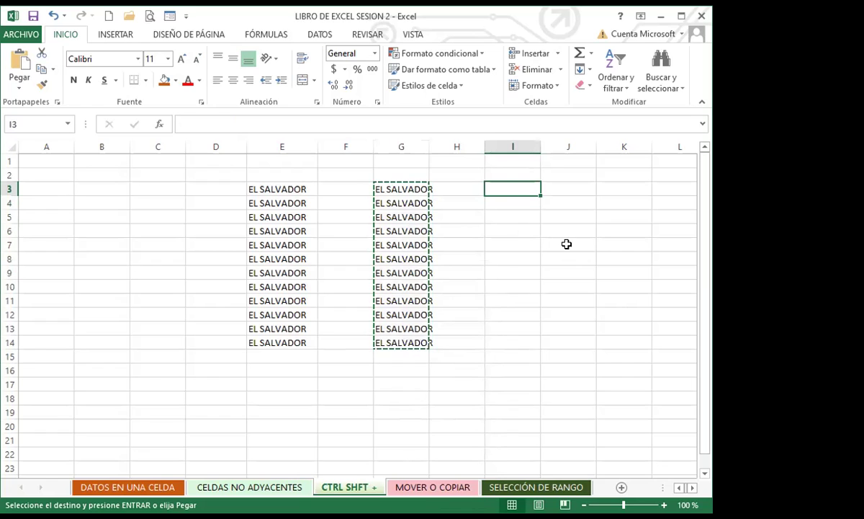
{"action": "key", "text": "ctrl+v"}
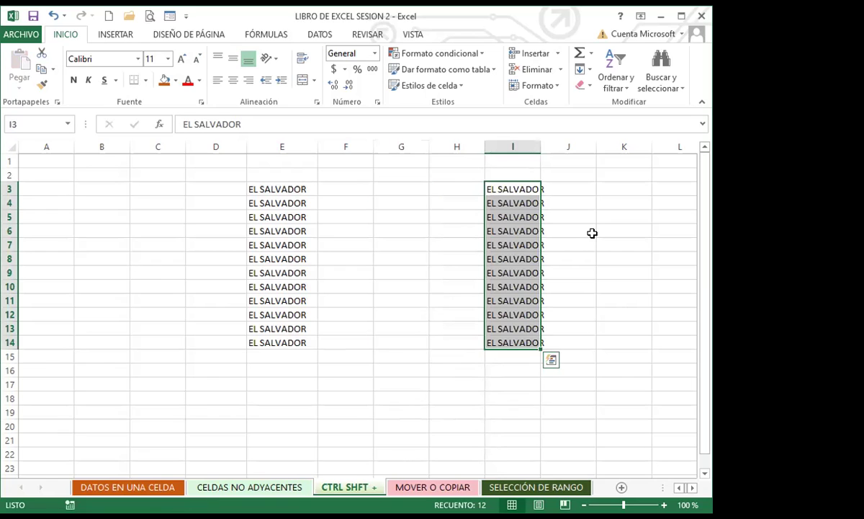
Step: Extend the selection from E3 to E14, copy the range and paste it starting at G3
{"action": "left_click_drag", "start_coordinate": [297, 189], "coordinate": [294, 340]}
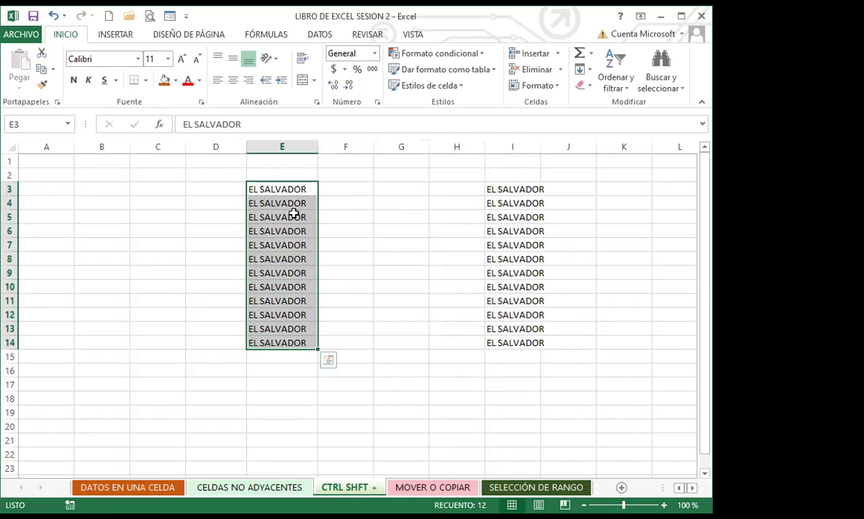
{"action": "left_click", "coordinate": [294, 188]}
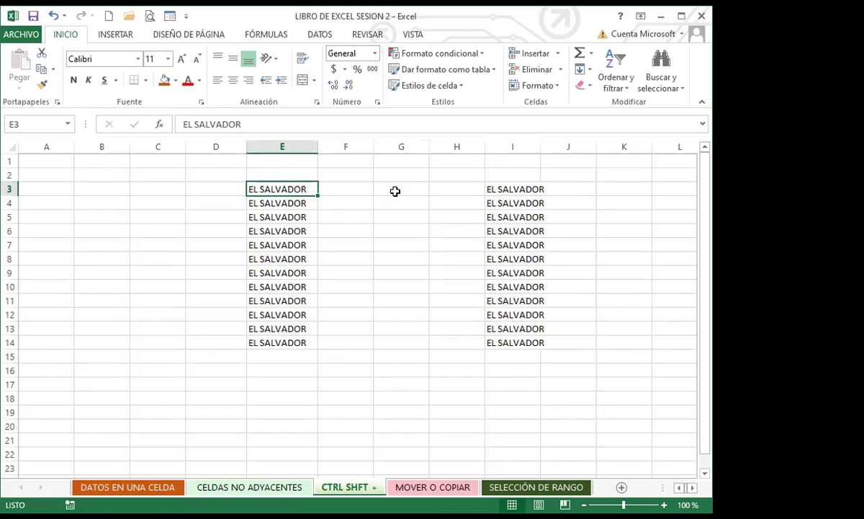
{"action": "key", "text": "shift+Down"}
{"action": "key", "text": "shift+Down"}
{"action": "key", "text": "shift+Down"}
{"action": "key", "text": "shift+Down"}
{"action": "key", "text": "shift+Down"}
{"action": "key", "text": "shift+Down"}
{"action": "key", "text": "shift+Down"}
{"action": "key", "text": "shift+Down"}
{"action": "key", "text": "shift+Down"}
{"action": "key", "text": "shift+Down"}
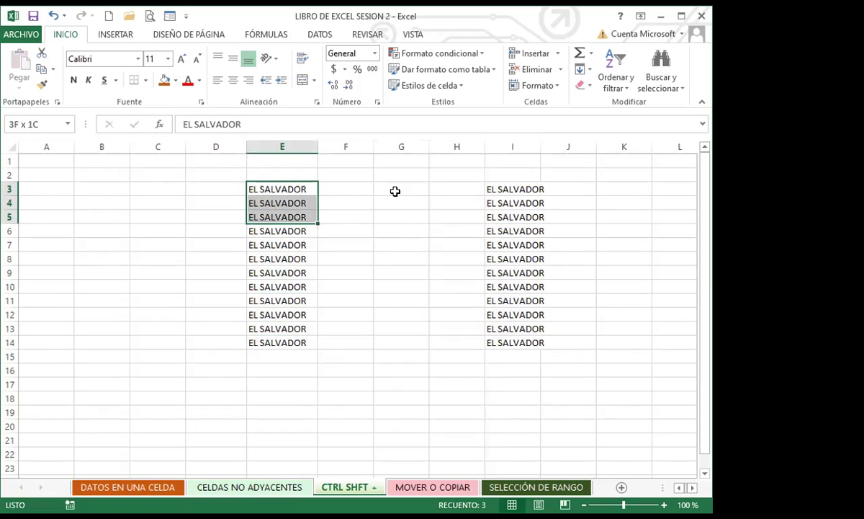
{"action": "key", "text": "shift+Down"}
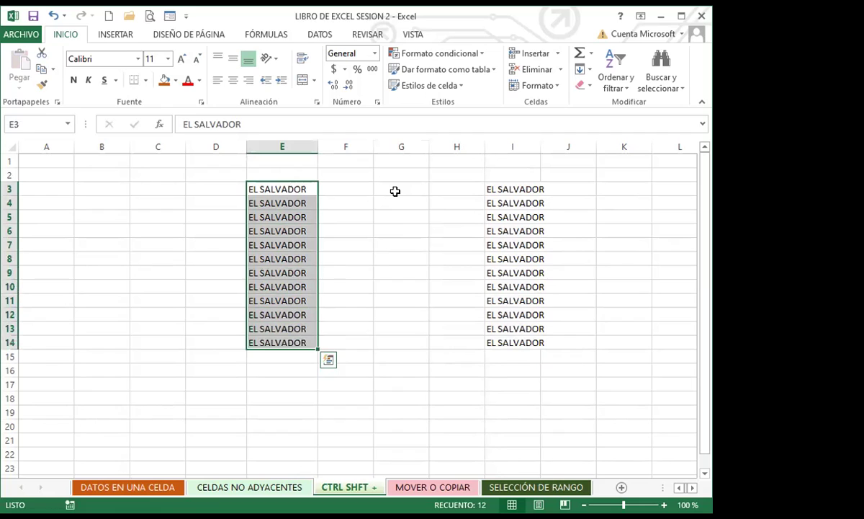
{"action": "key", "text": "ctrl+c"}
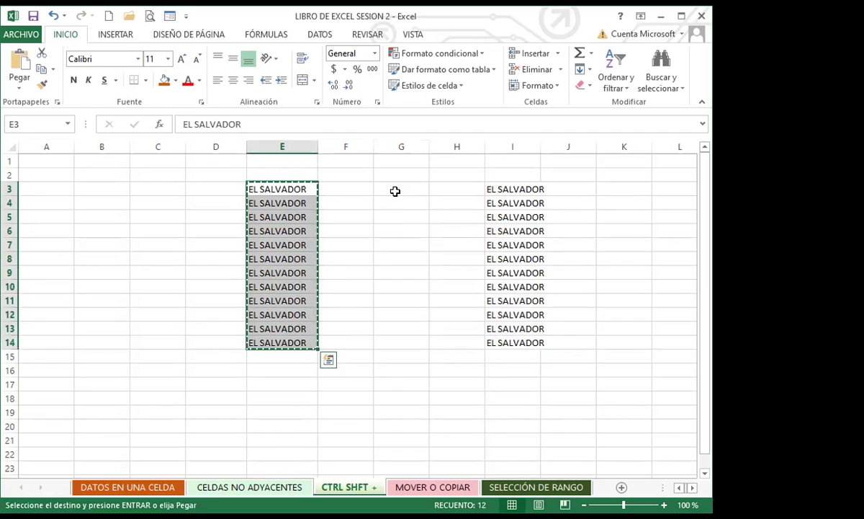
{"action": "key", "text": "Right"}
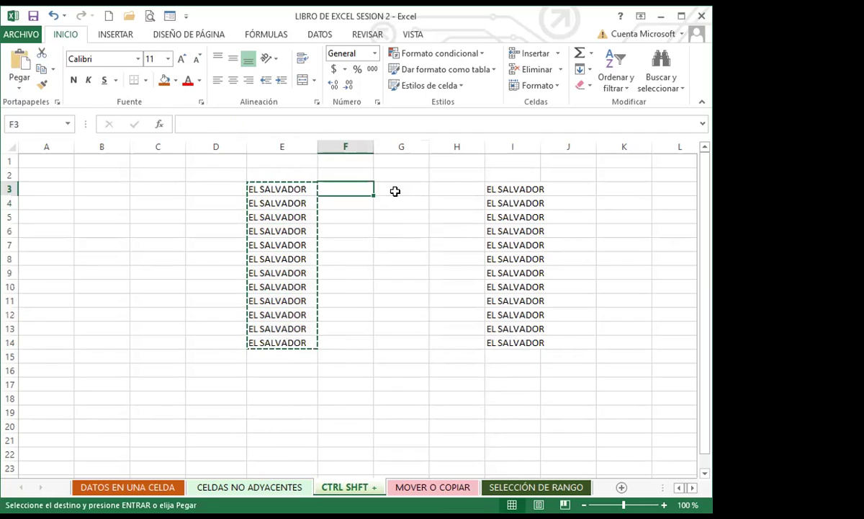
{"action": "key", "text": "Right"}
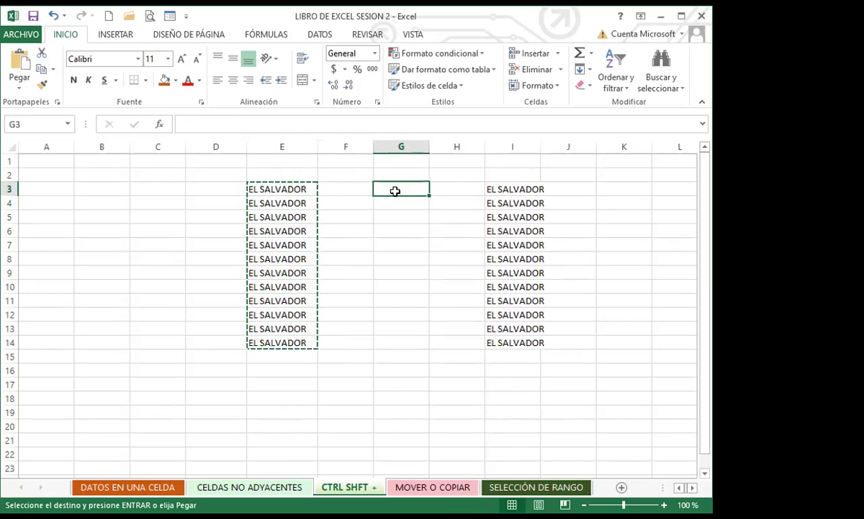
{"action": "key", "text": "ctrl+v"}
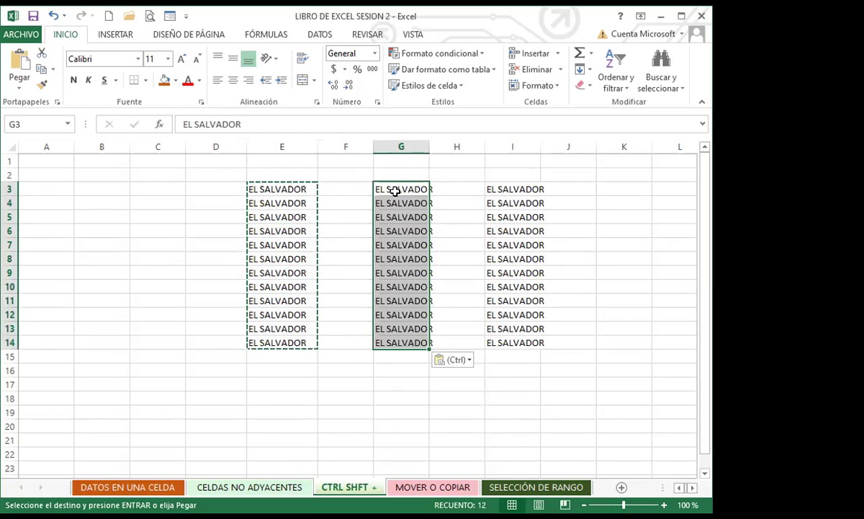
Step: Paste the copied range E3:E14 into column C starting at C3
{"action": "key", "text": "Left"}
{"action": "key", "text": "Left"}
{"action": "key", "text": "Left"}
{"action": "key", "text": "Left"}
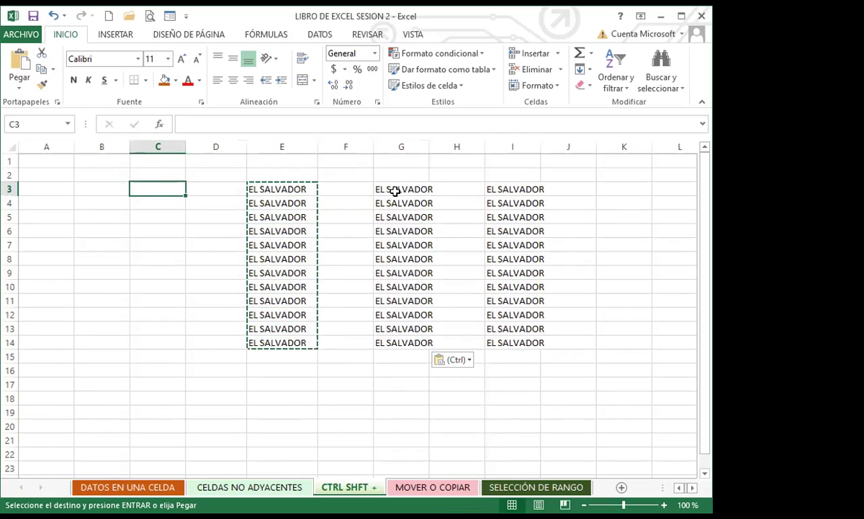
{"action": "key", "text": "ctrl+v"}
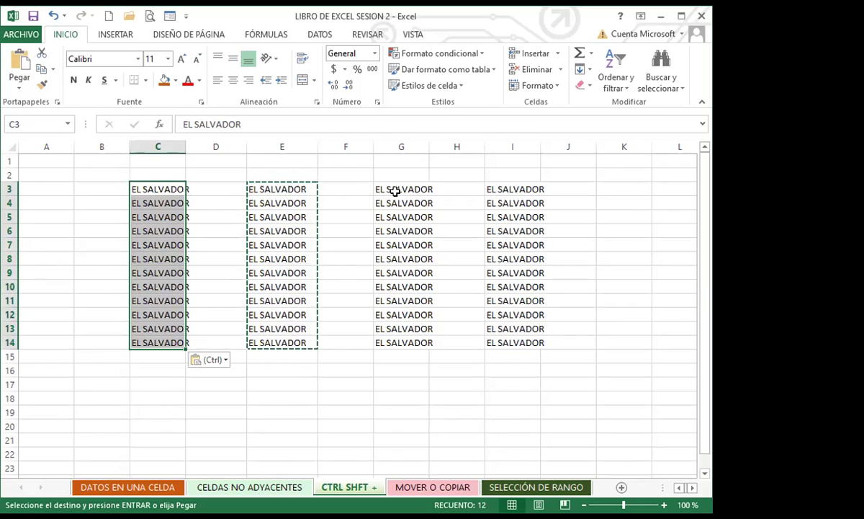
Step: Cut the range C3:C14 and paste it into column B starting at B3
{"action": "key", "text": "ctrl+c"}
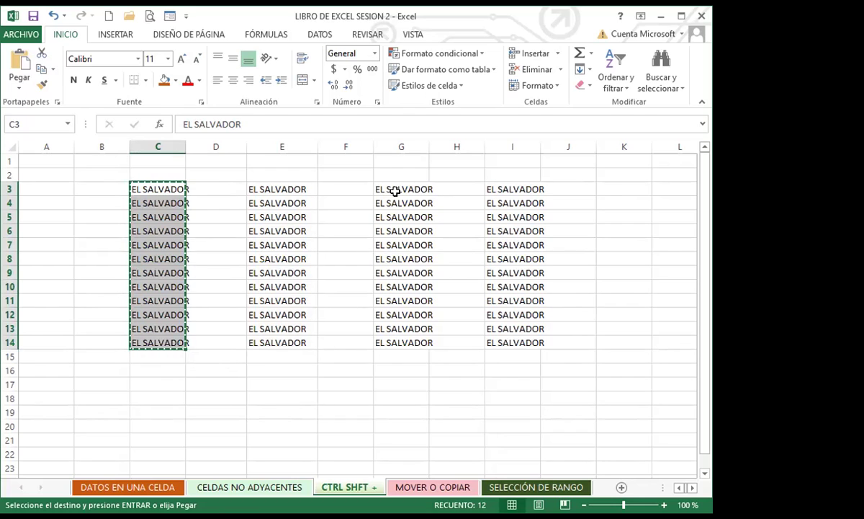
{"action": "key", "text": "Left"}
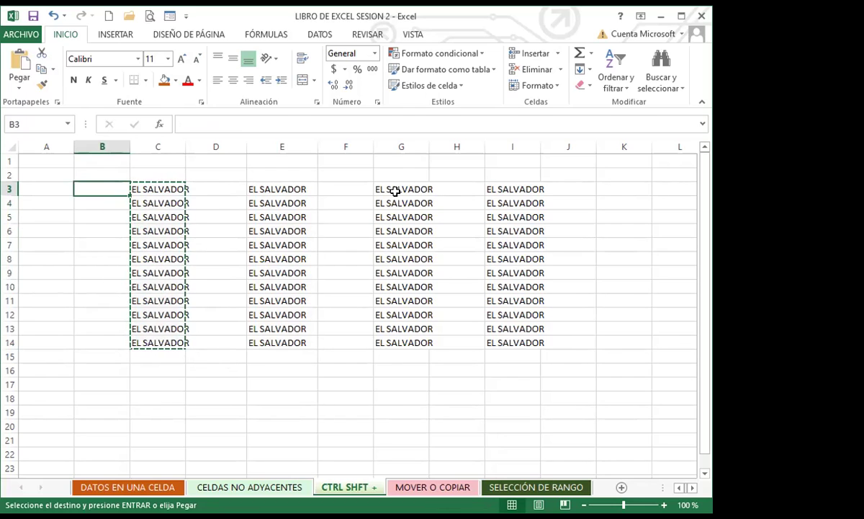
{"action": "key", "text": "ctrl+v"}
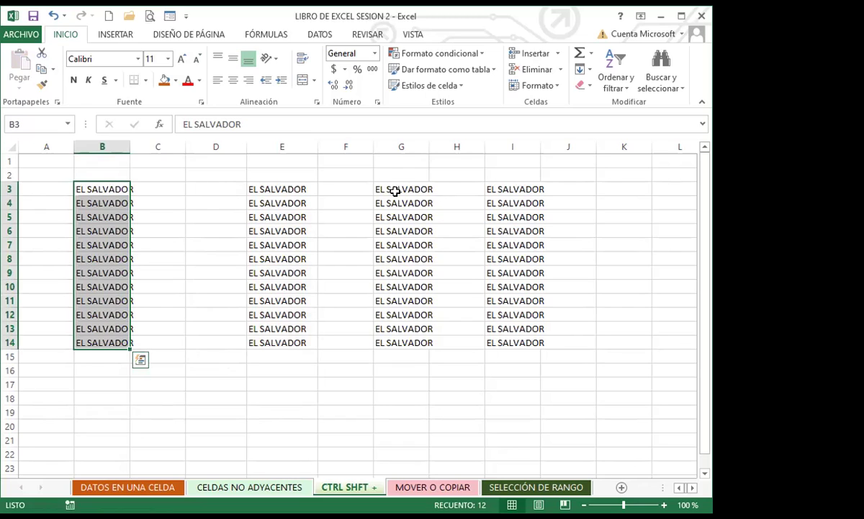
{"action": "key", "text": "Escape"}
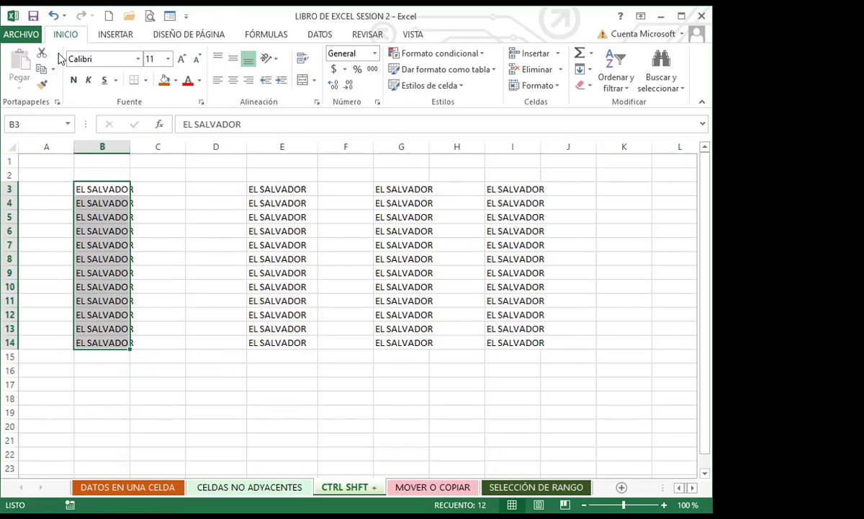
{"action": "left_click", "coordinate": [267, 186]}
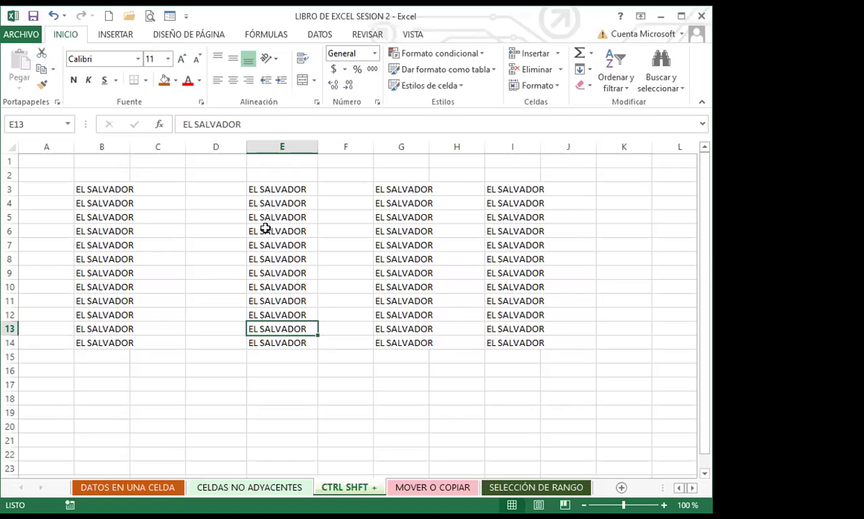
{"action": "left_click", "coordinate": [313, 285]}
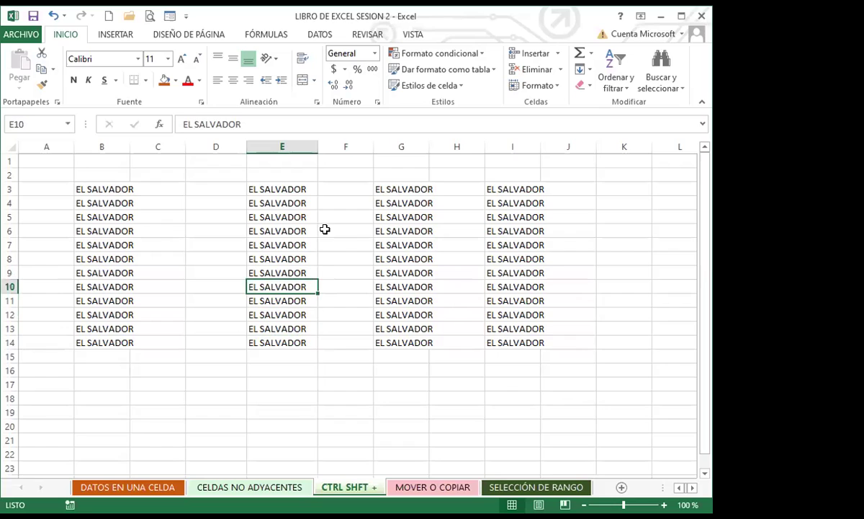
{"action": "left_click", "coordinate": [260, 226]}
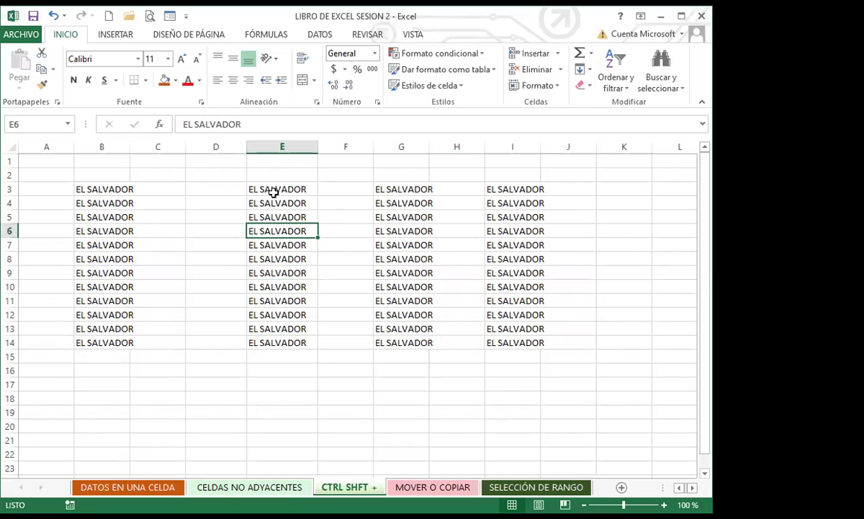
{"action": "left_click", "coordinate": [290, 205]}
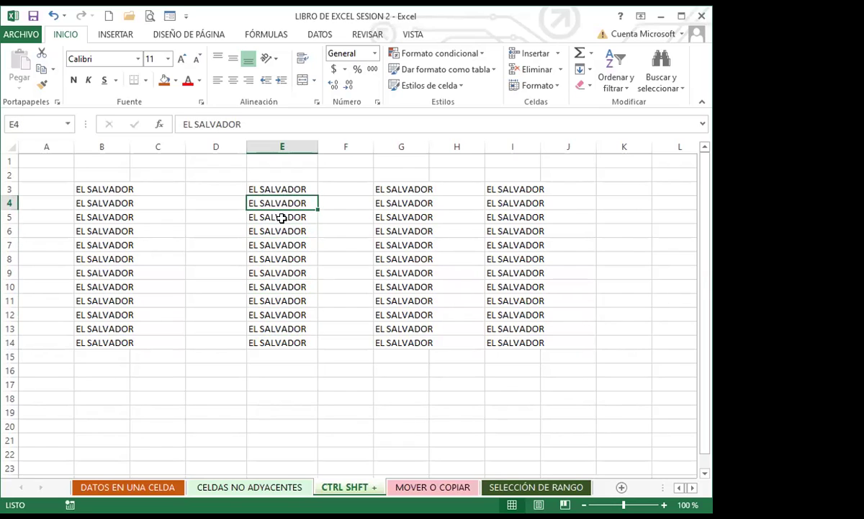
{"action": "left_click", "coordinate": [284, 218]}
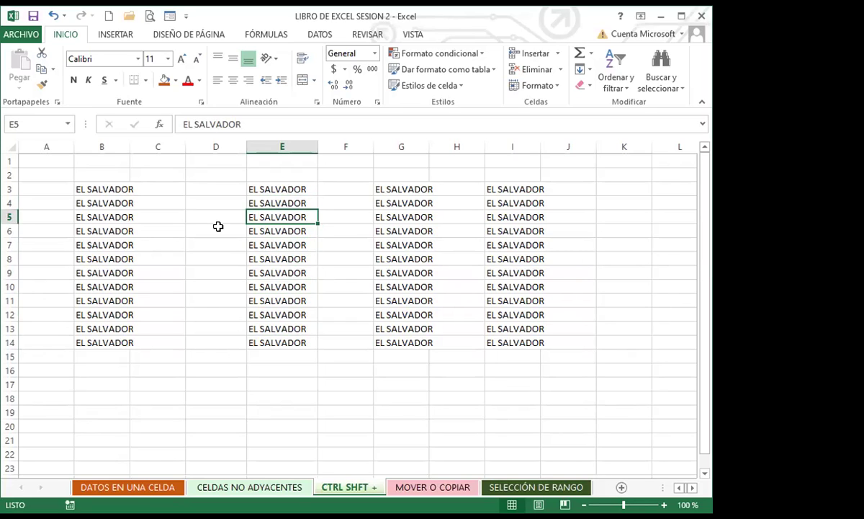
Step: Clear the contents of cells E3 and E4 one at a time
{"action": "left_click", "coordinate": [290, 186]}
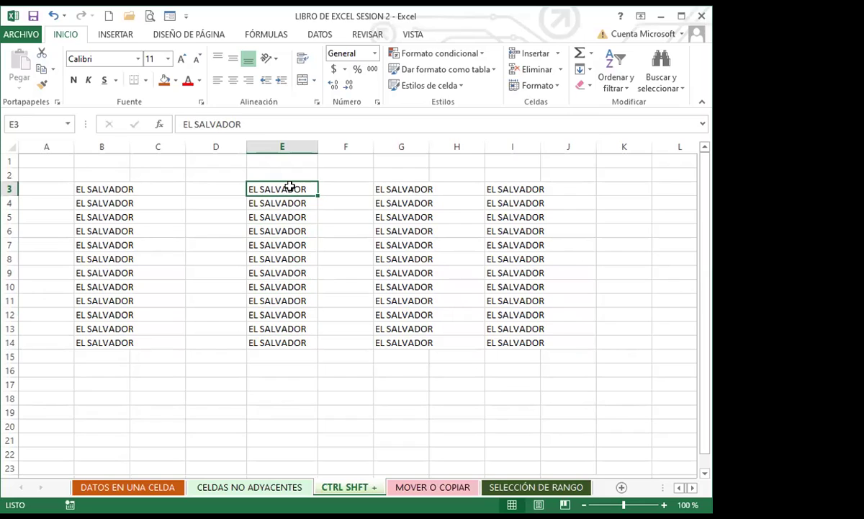
{"action": "key", "text": "BackSpace"}
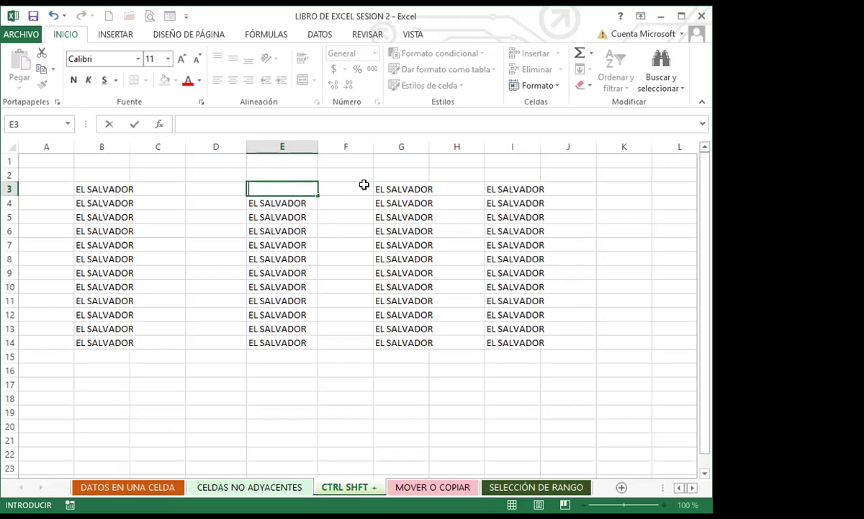
{"action": "left_click", "coordinate": [274, 201]}
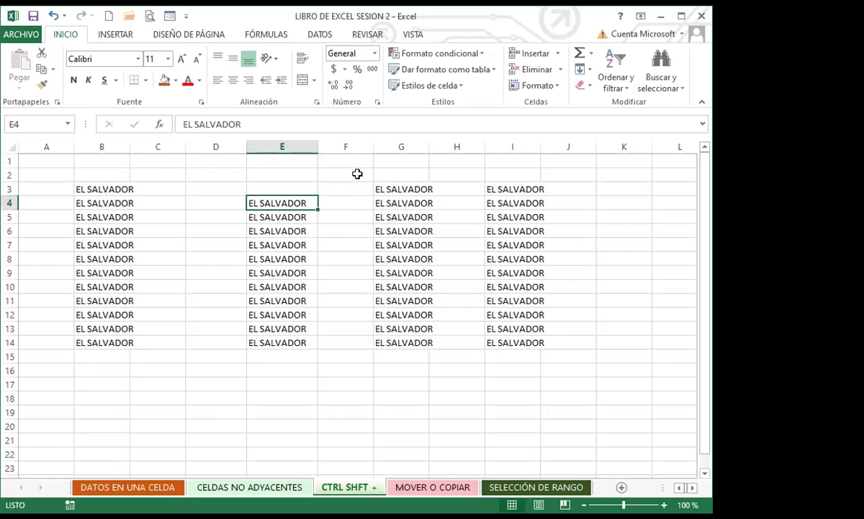
{"action": "key", "text": "Delete"}
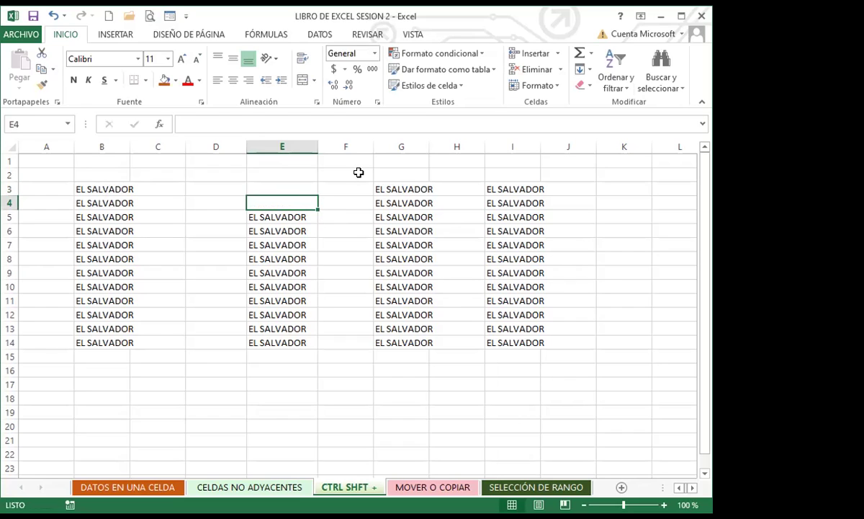
Step: Enter FGFGFGD in the empty cell E4 and erase the text character by character
{"action": "type", "text": "FGFGFGD"}
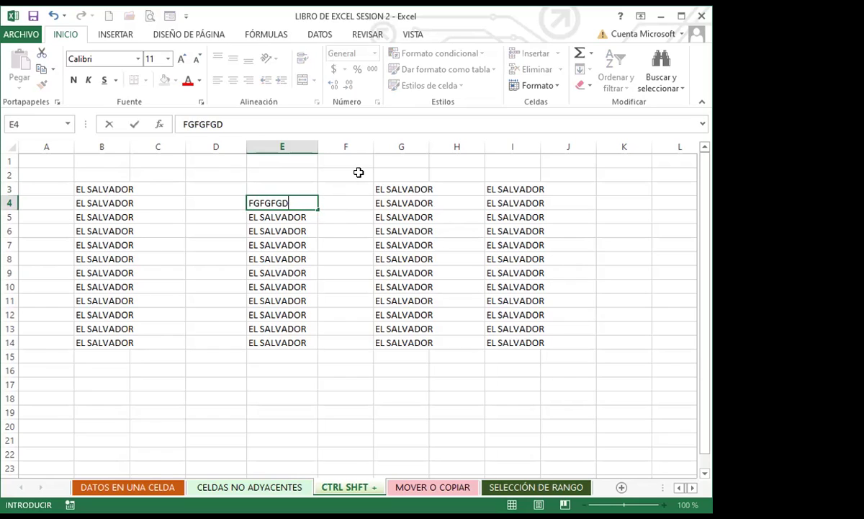
{"action": "key", "text": "BackSpace"}
{"action": "key", "text": "BackSpace"}
{"action": "key", "text": "BackSpace"}
{"action": "key", "text": "BackSpace"}
{"action": "key", "text": "BackSpace"}
{"action": "key", "text": "BackSpace"}
{"action": "key", "text": "BackSpace"}
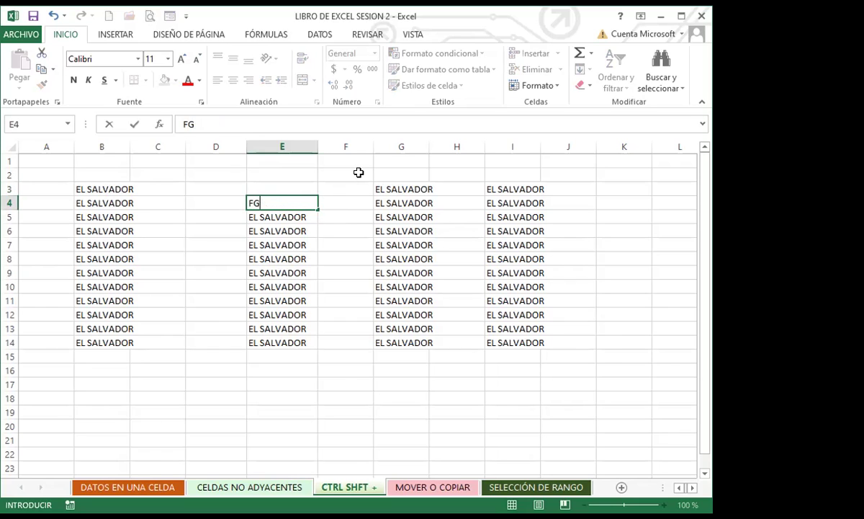
Step: Edit cell E5 and erase its whole text, undoing the erasure once and repeating it
{"action": "left_click", "coordinate": [298, 219]}
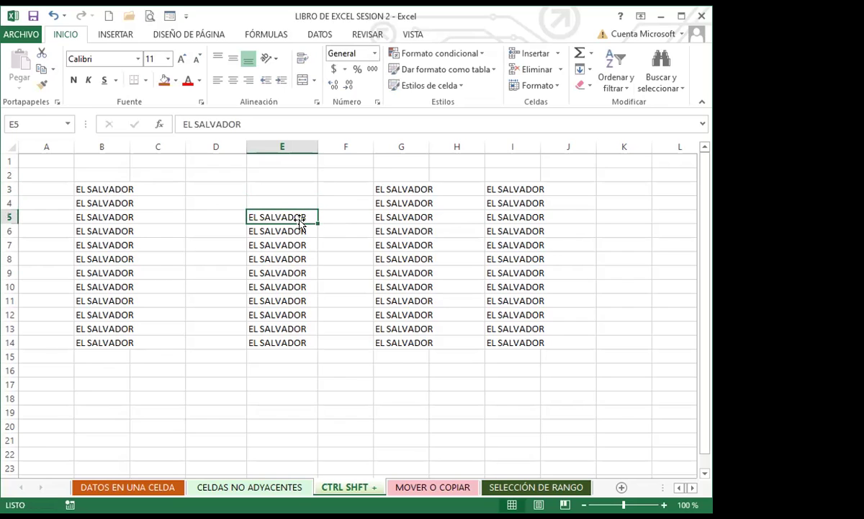
{"action": "left_click", "coordinate": [260, 120]}
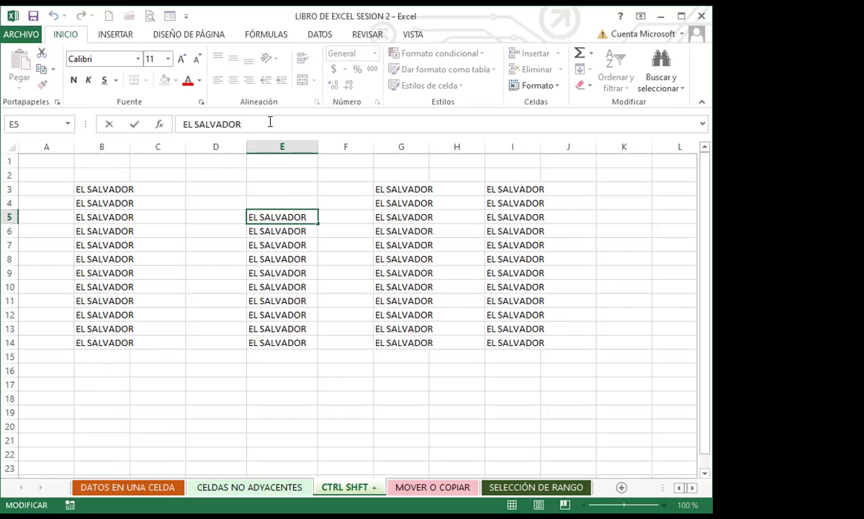
{"action": "left_click_drag", "start_coordinate": [274, 124], "coordinate": [157, 122]}
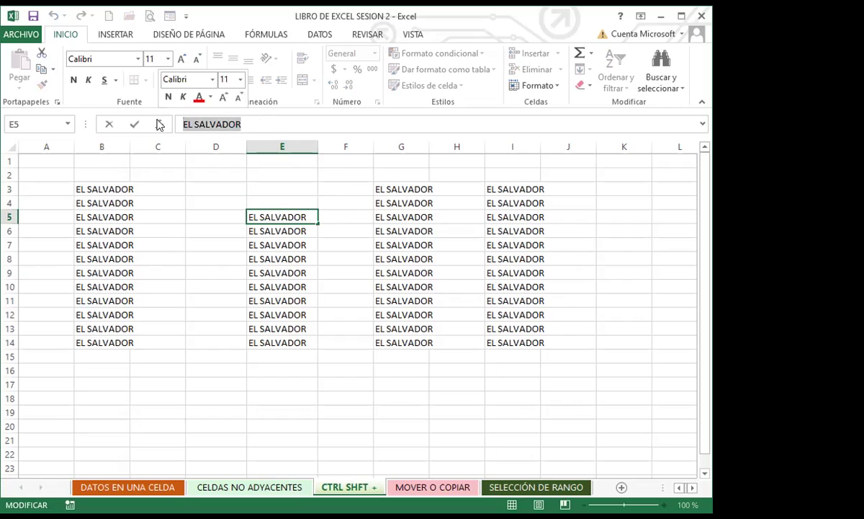
{"action": "key", "text": "BackSpace"}
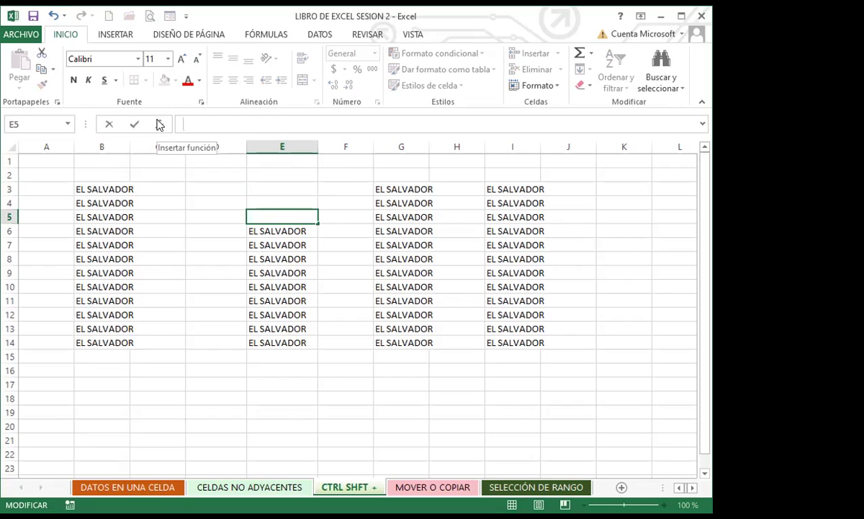
{"action": "key", "text": "ctrl+z"}
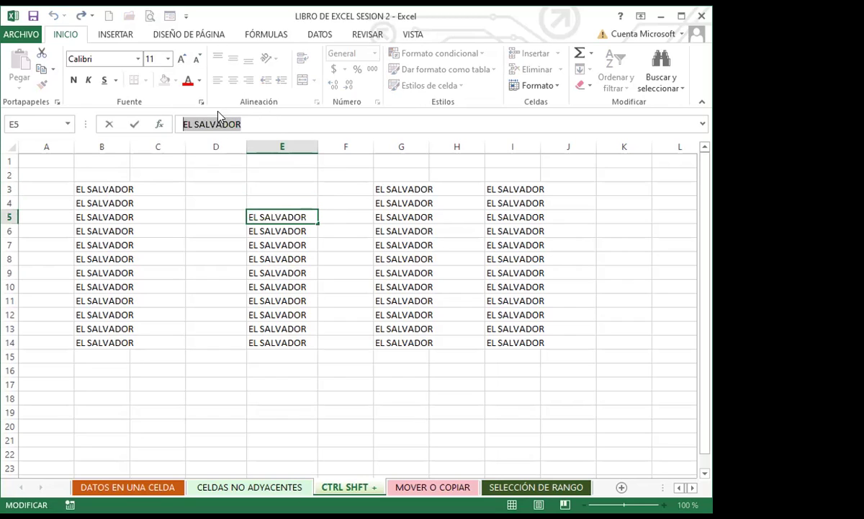
{"action": "key", "text": "BackSpace"}
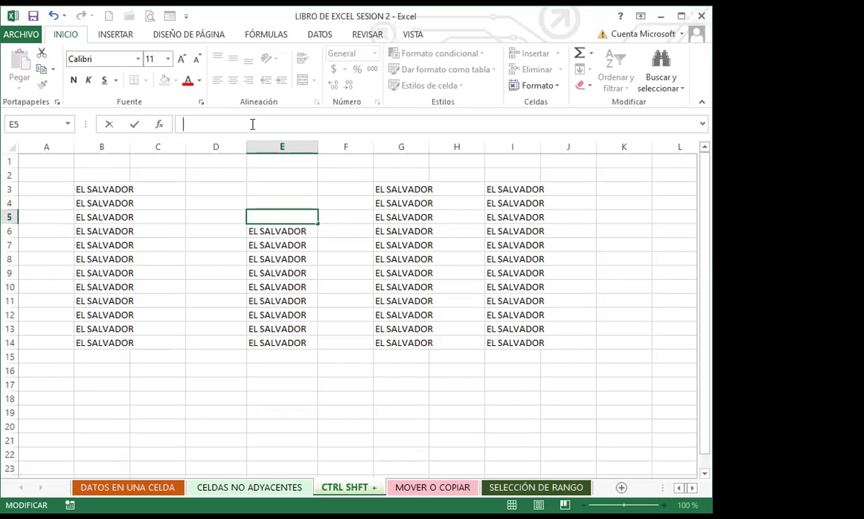
Step: Erase only the active cell E6 of the selected range E6:E14, and clear the entire range G3:G14
{"action": "left_click_drag", "start_coordinate": [293, 228], "coordinate": [288, 340]}
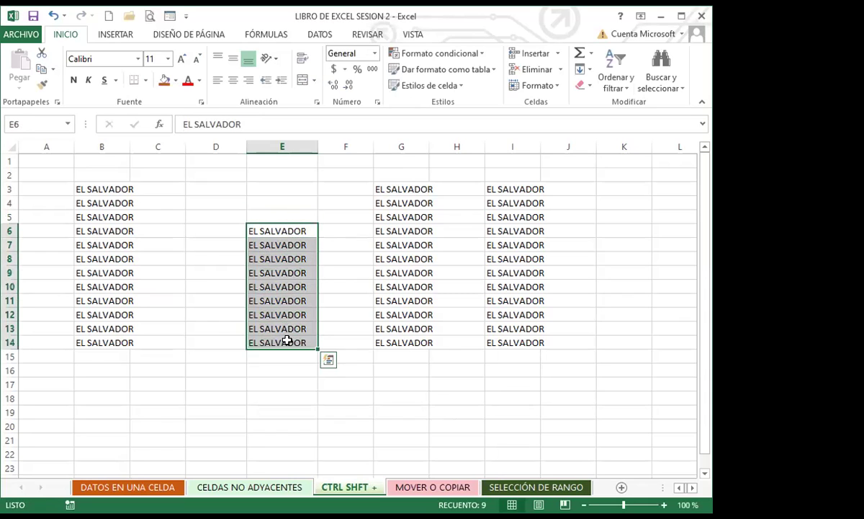
{"action": "key", "text": "BackSpace"}
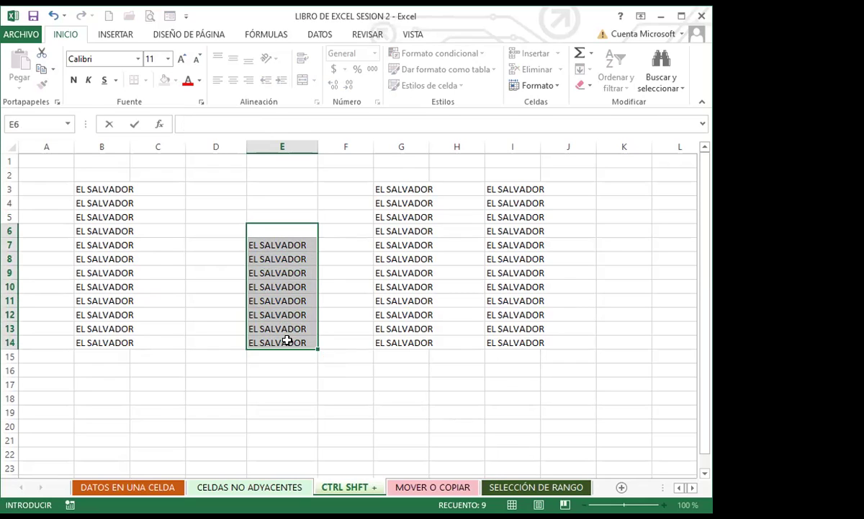
{"action": "left_click_drag", "start_coordinate": [404, 188], "coordinate": [407, 337]}
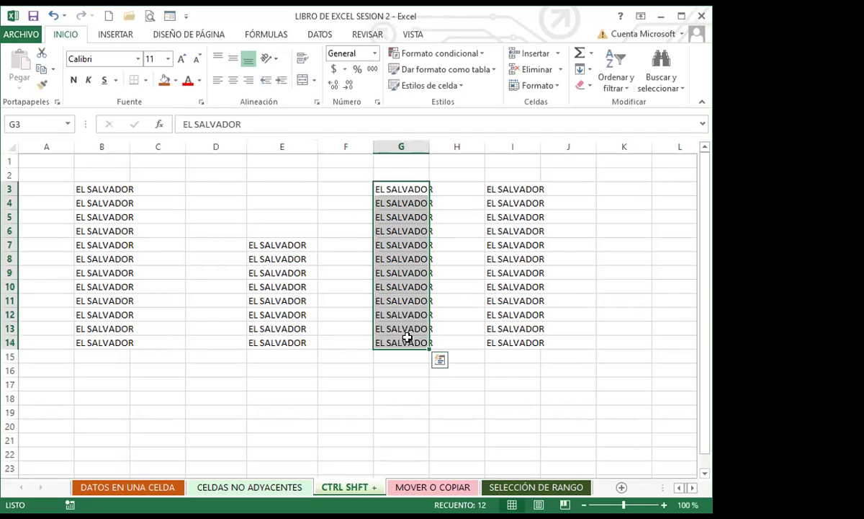
{"action": "key", "text": "Delete"}
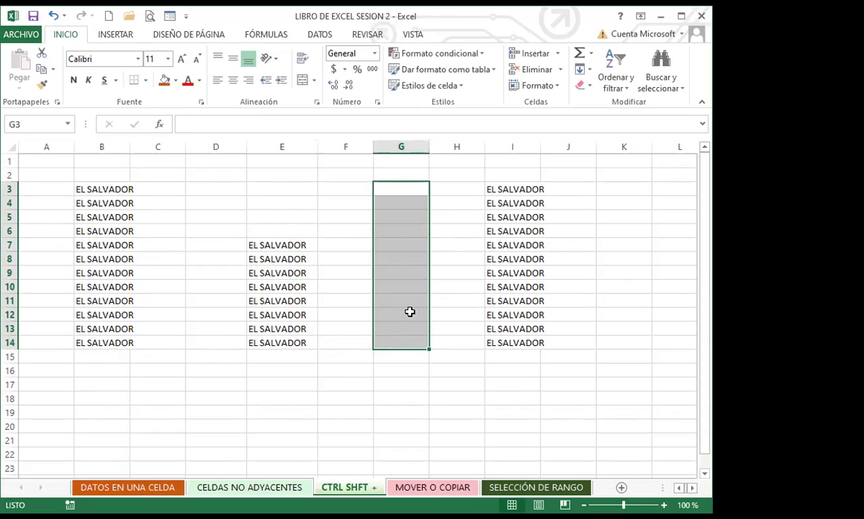
Step: Clear the entire range I3:I14, and erase only the active cell E7 of the selected range E7:E14
{"action": "left_click_drag", "start_coordinate": [508, 189], "coordinate": [511, 348]}
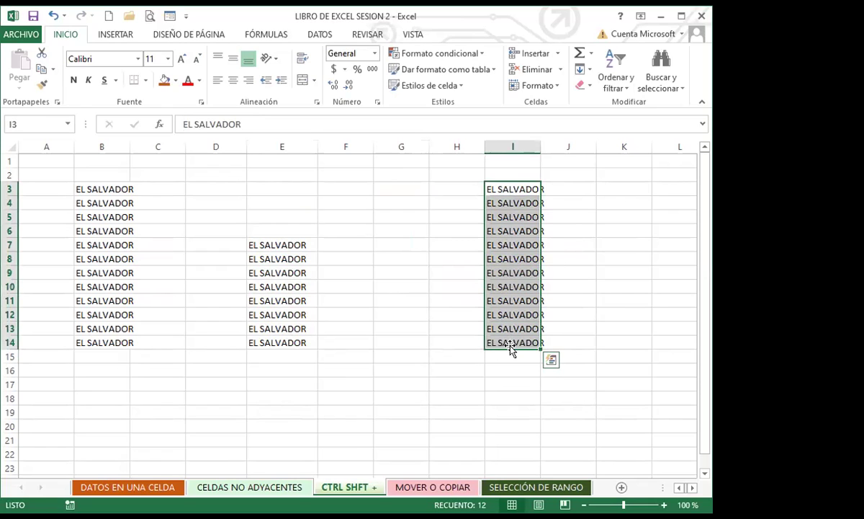
{"action": "key", "text": "Delete"}
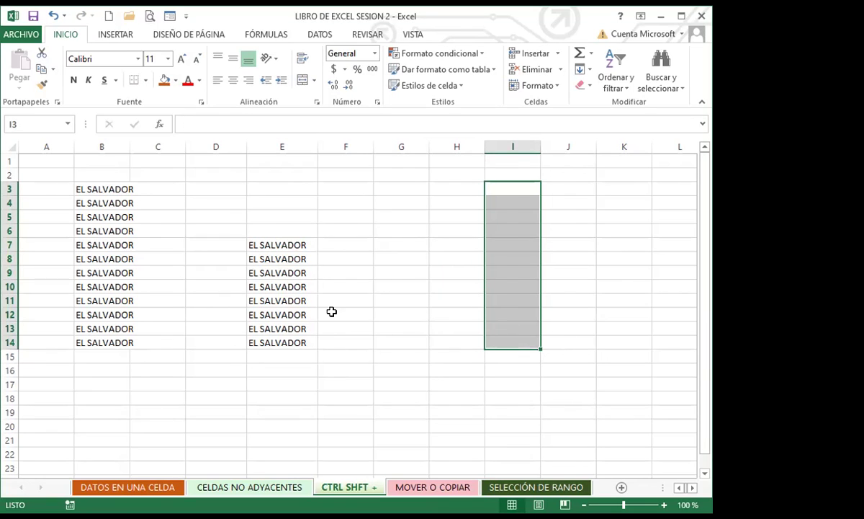
{"action": "left_click_drag", "start_coordinate": [291, 245], "coordinate": [290, 342]}
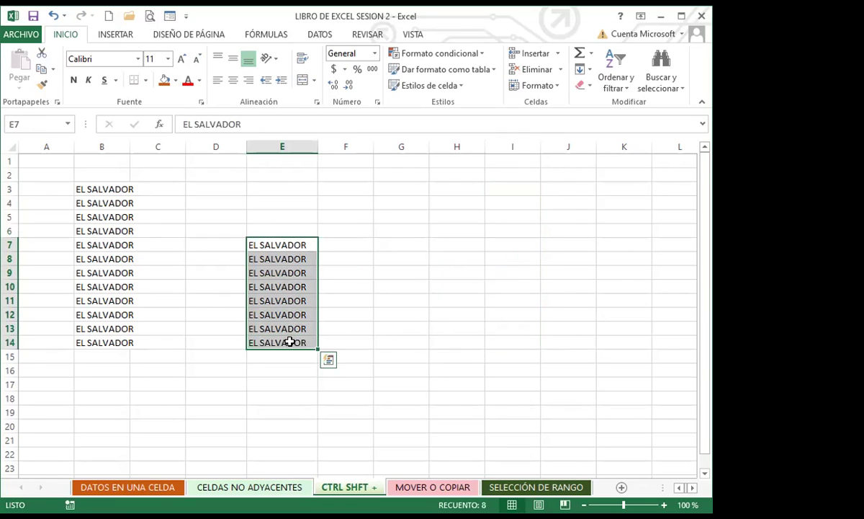
{"action": "key", "text": "BackSpace"}
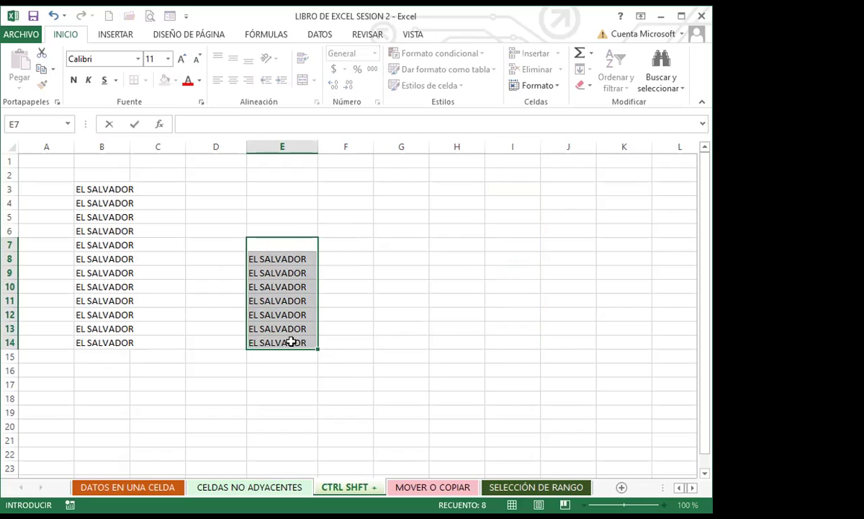
{"action": "left_click", "coordinate": [351, 339]}
Step: Erase only the active cell E8 of the selected range E8:E9, and clear the entire range E9:E15
{"action": "left_click_drag", "start_coordinate": [287, 258], "coordinate": [288, 272]}
{"action": "key", "text": "BackSpace"}
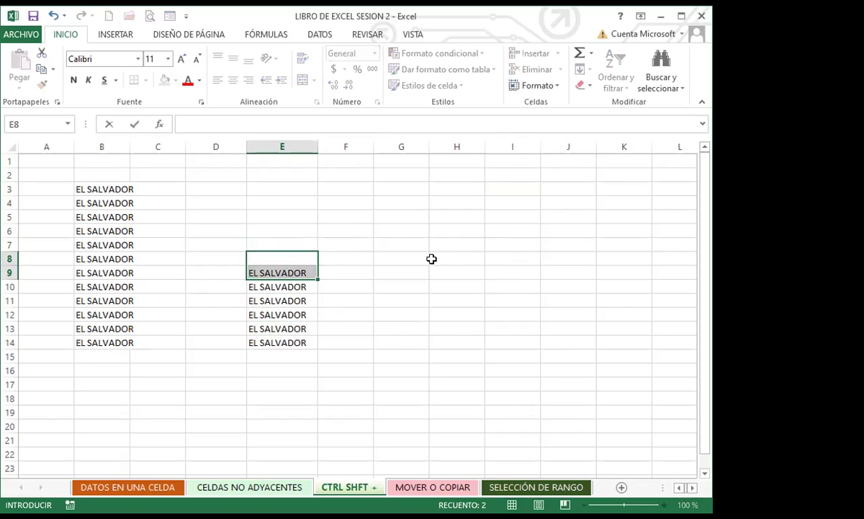
{"action": "left_click", "coordinate": [378, 302]}
{"action": "left_click_drag", "start_coordinate": [289, 275], "coordinate": [286, 352]}
{"action": "key", "text": "Delete"}
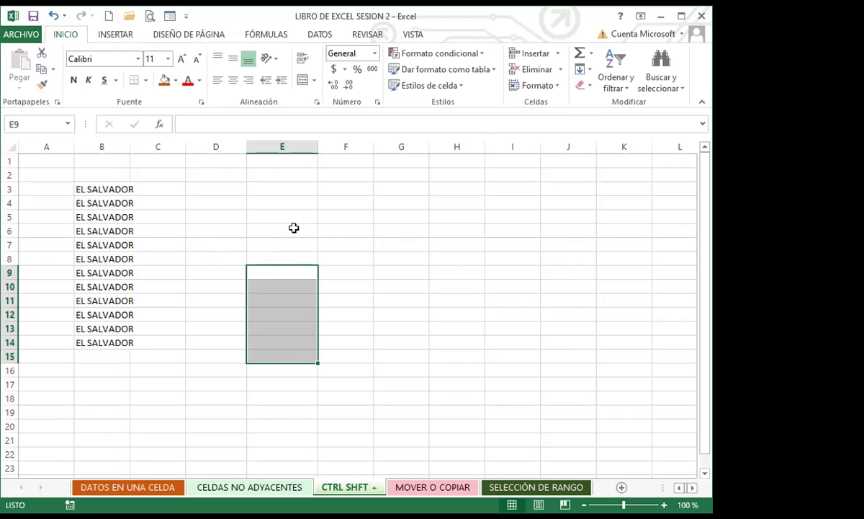
Step: Undo the last four deletions, back to the clearing of the range I3:I14
{"action": "left_click", "coordinate": [52, 16]}
{"action": "left_click", "coordinate": [52, 16]}
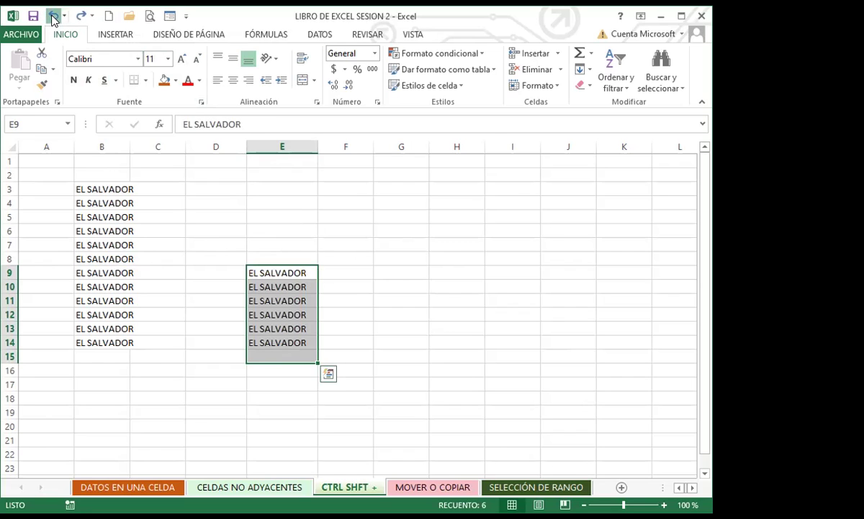
{"action": "left_click", "coordinate": [52, 15]}
{"action": "left_click", "coordinate": [51, 15]}
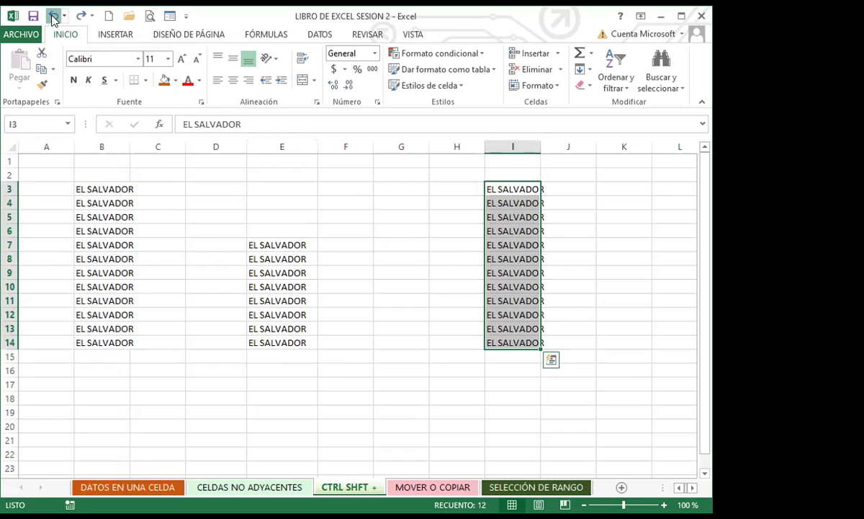
Step: Undo the earlier clearings, pastes and moves of the EL SALVADOR columns one after another
{"action": "left_click", "coordinate": [52, 16]}
{"action": "left_click", "coordinate": [52, 16]}
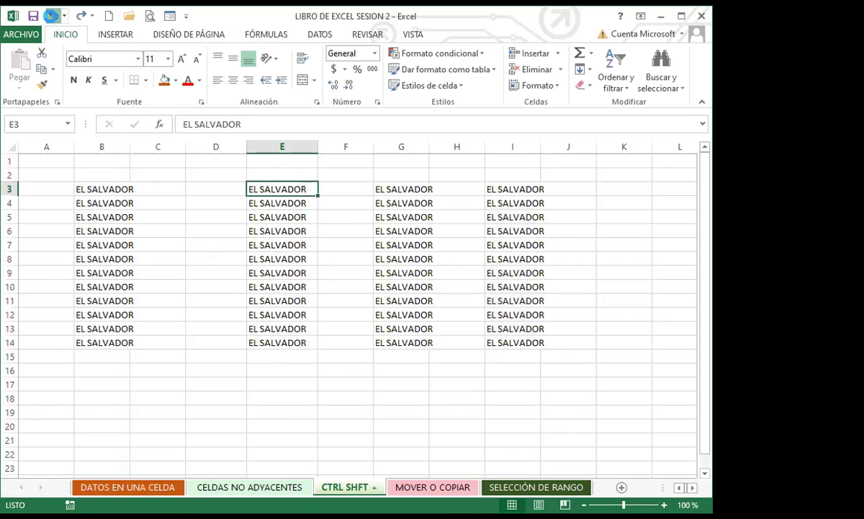
{"action": "left_click", "coordinate": [52, 16]}
{"action": "left_click", "coordinate": [52, 16]}
{"action": "left_click", "coordinate": [52, 16]}
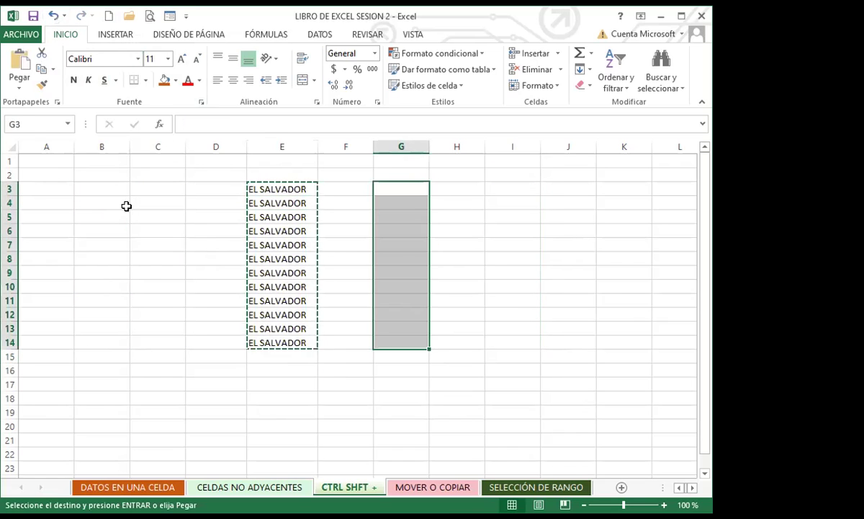
{"action": "left_click", "coordinate": [54, 16]}
{"action": "left_click", "coordinate": [54, 16]}
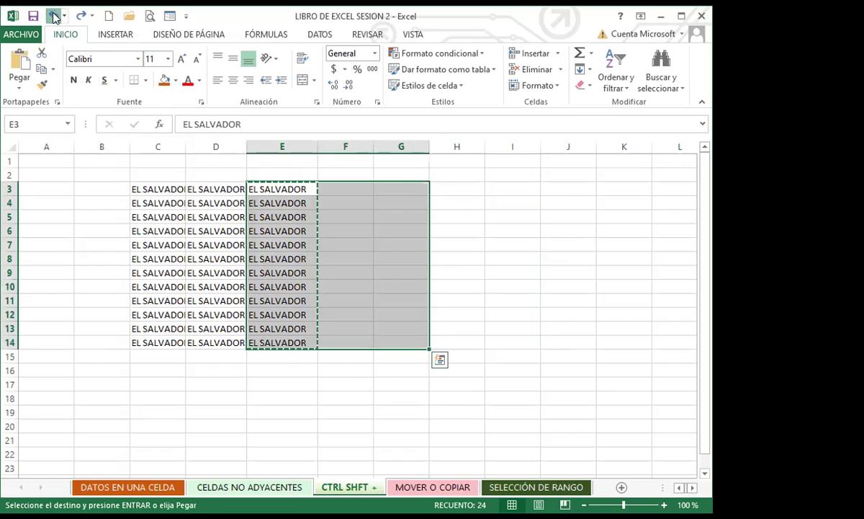
{"action": "left_click", "coordinate": [53, 16]}
Step: Redo the undone edits up to the clearing of the range F3:G14
{"action": "left_click", "coordinate": [81, 16]}
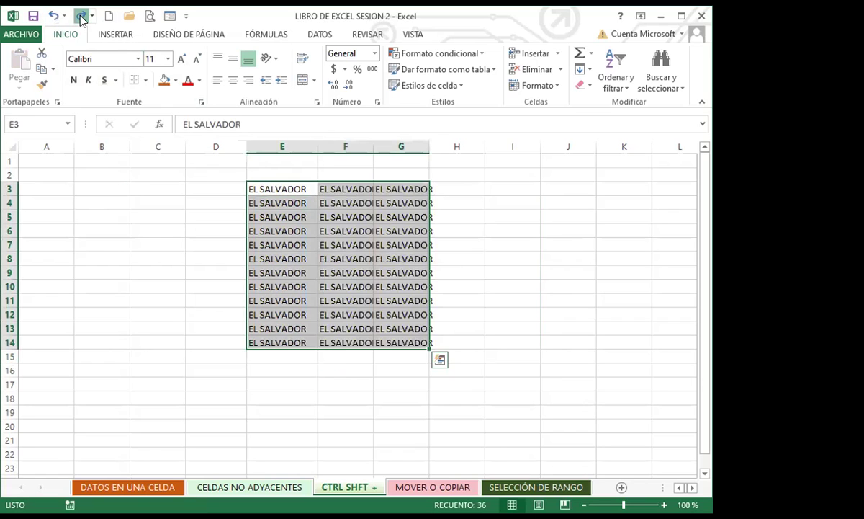
{"action": "left_click", "coordinate": [81, 15]}
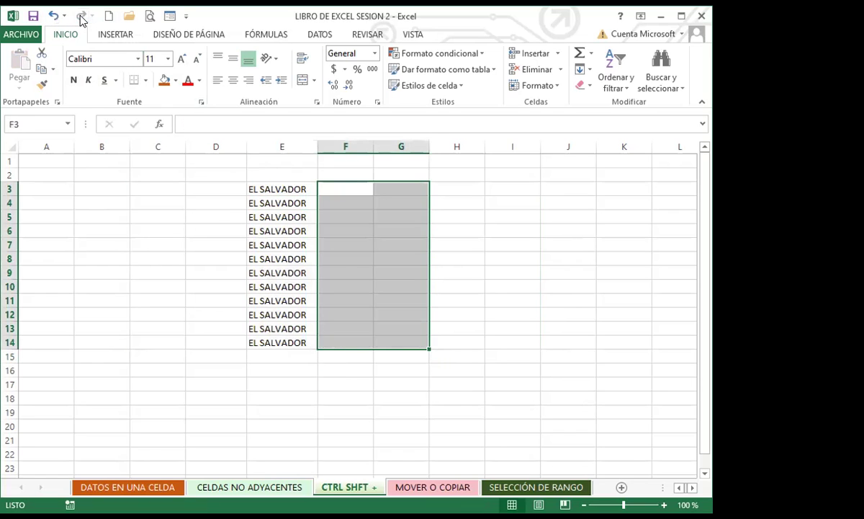
{"action": "left_click", "coordinate": [348, 256]}
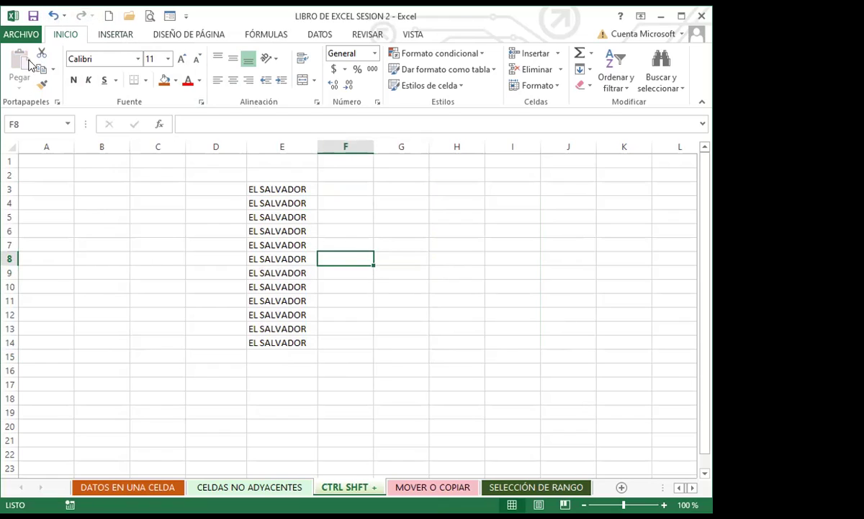
Step: Undo the clearing of F3:G14 and the preceding fills, back to the single entry in E3
{"action": "left_click", "coordinate": [268, 185]}
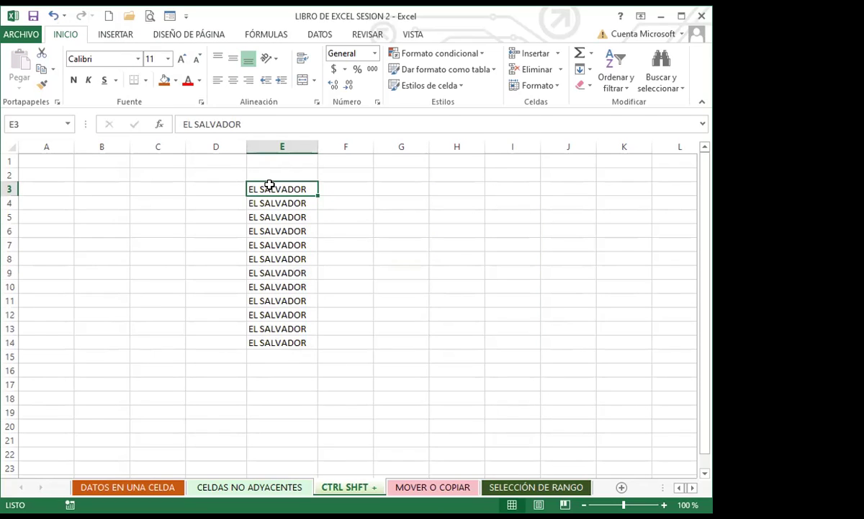
{"action": "key", "text": "ctrl+v"}
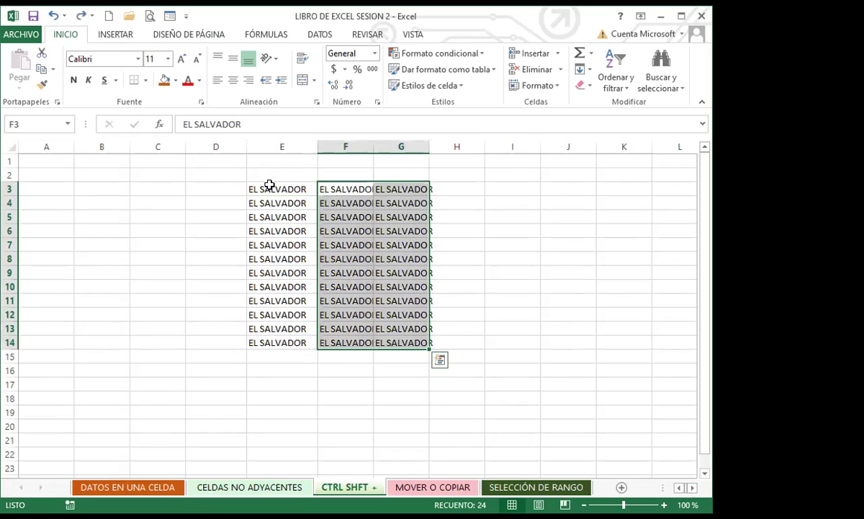
{"action": "key", "text": "ctrl+z"}
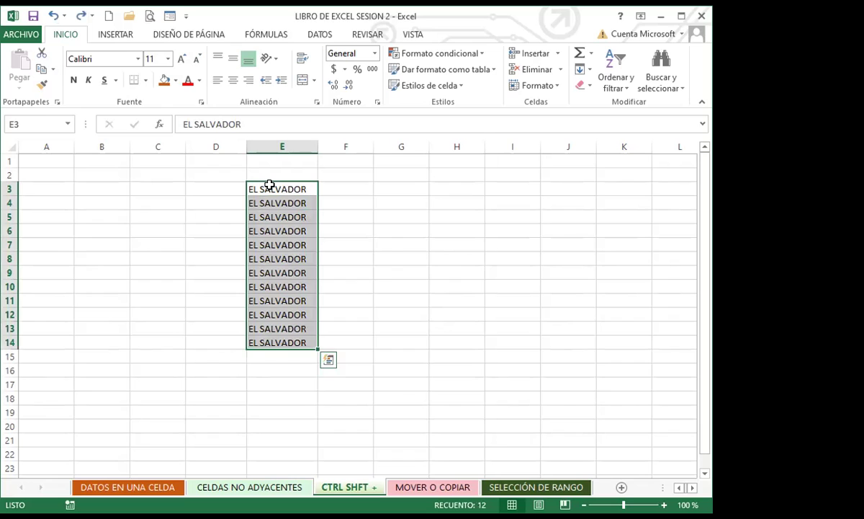
{"action": "key", "text": "ctrl+z"}
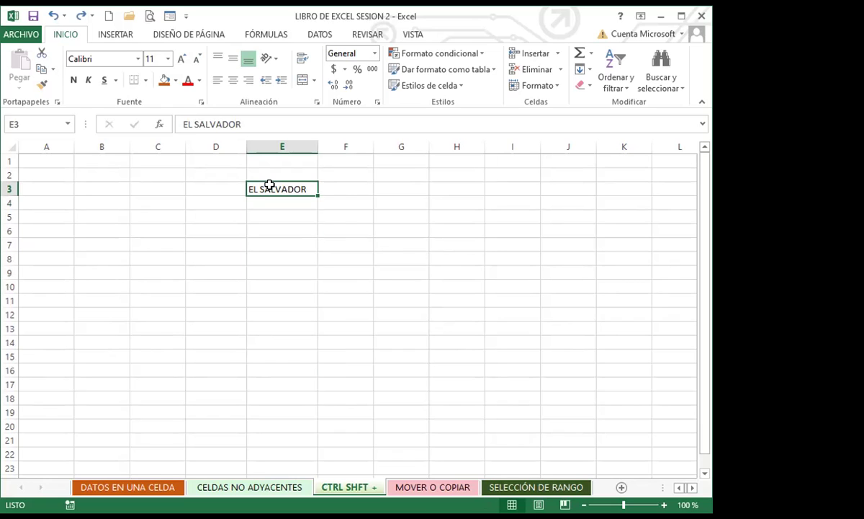
Step: Alternately redo and undo the EL SALVADOR fills, ending with only the range E3:E14 filled
{"action": "key", "text": "ctrl+y"}
{"action": "key", "text": "ctrl+y"}
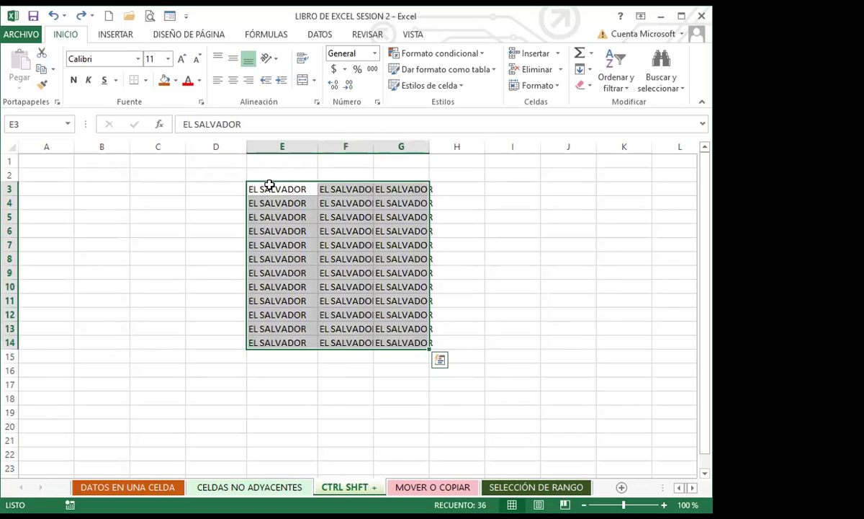
{"action": "key", "text": "ctrl+z"}
{"action": "key", "text": "ctrl+y"}
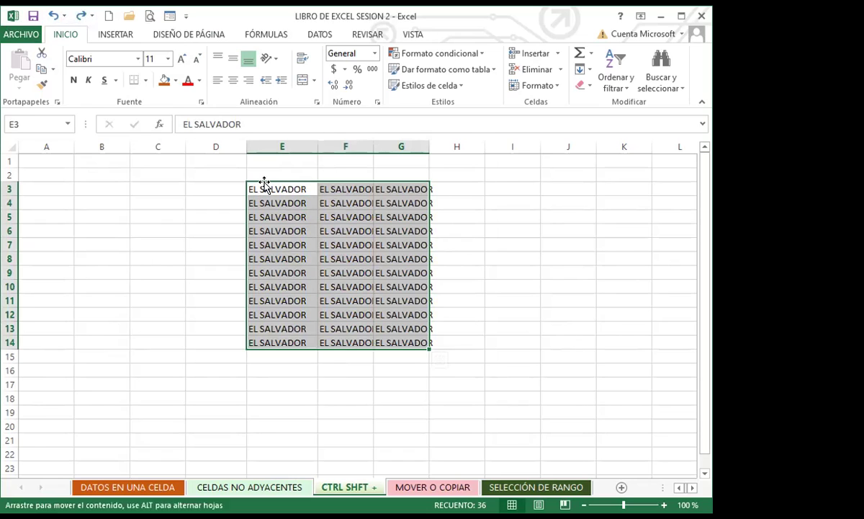
{"action": "key", "text": "ctrl+z"}
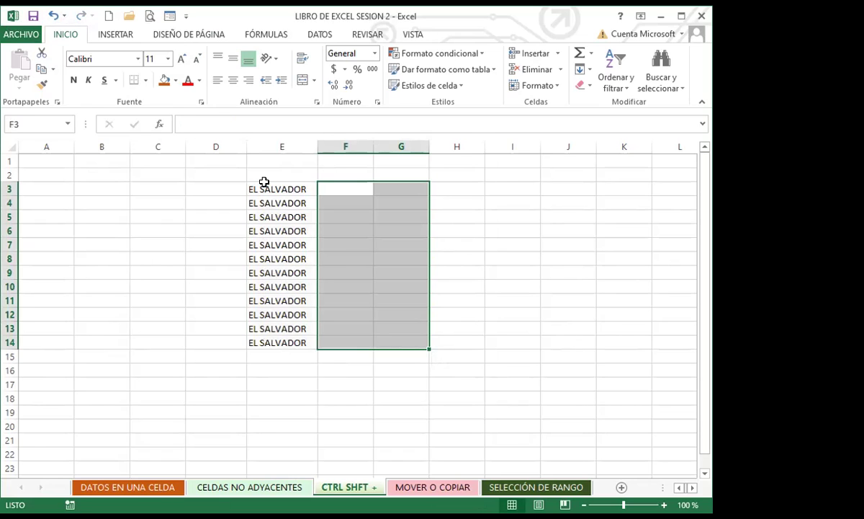
{"action": "key", "text": "ctrl+y"}
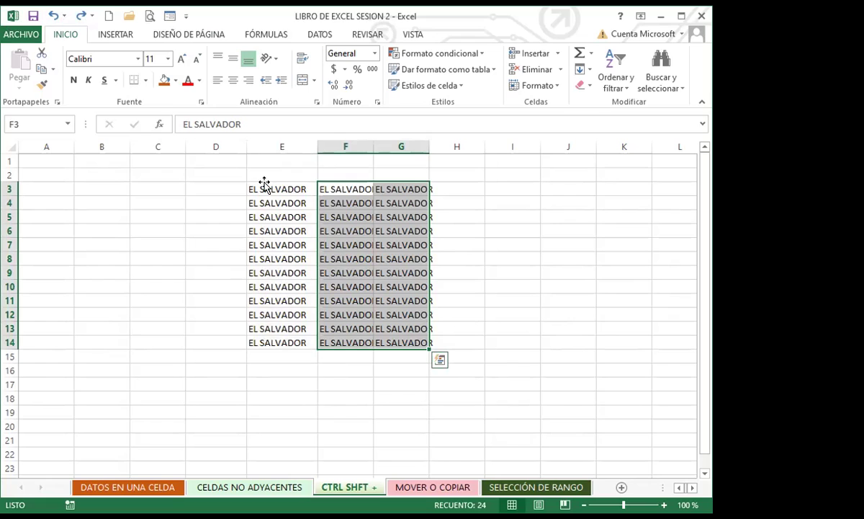
{"action": "key", "text": "ctrl+z"}
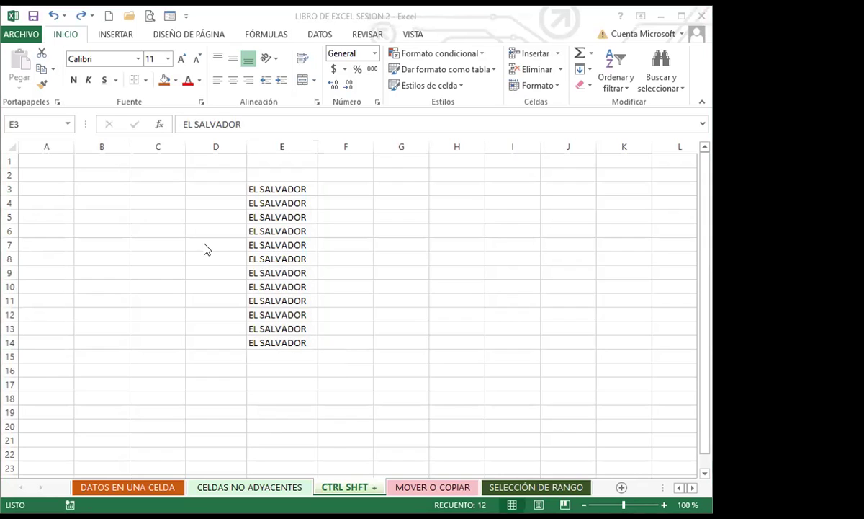
Step: Select cell F7, zoom the sheet out to 10 %, and magnify it to 400 %
{"action": "left_click", "coordinate": [57, 163]}
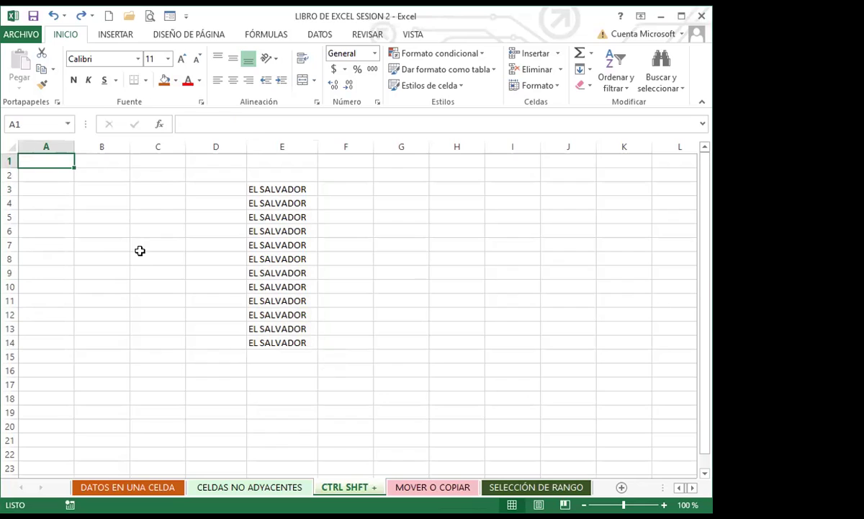
{"action": "left_click", "coordinate": [331, 242]}
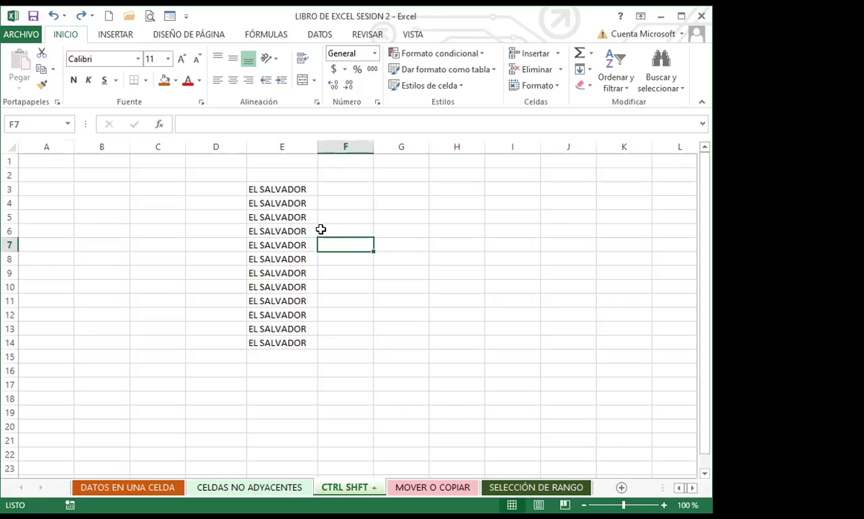
{"action": "scroll", "coordinate": [321, 229], "scroll_direction": "down", "scroll_amount": 3, "text": "ctrl"}
{"action": "scroll", "coordinate": [321, 229], "scroll_direction": "down", "scroll_amount": 3, "text": "ctrl"}
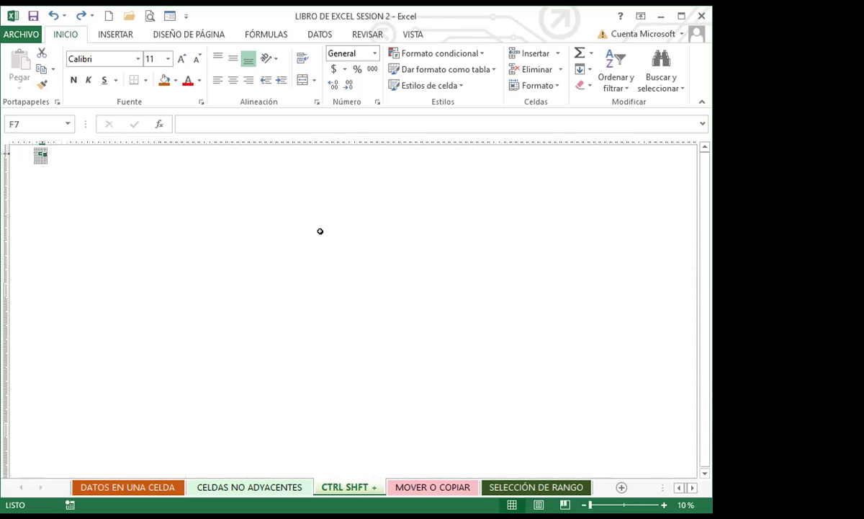
{"action": "scroll", "coordinate": [319, 231], "scroll_direction": "up", "scroll_amount": 7, "text": "ctrl"}
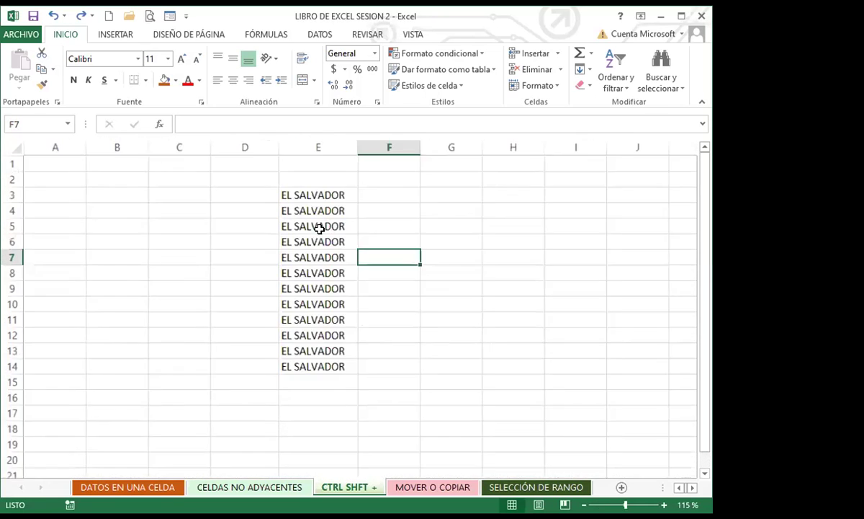
{"action": "scroll", "coordinate": [320, 229], "scroll_direction": "up", "scroll_amount": 12, "text": "ctrl"}
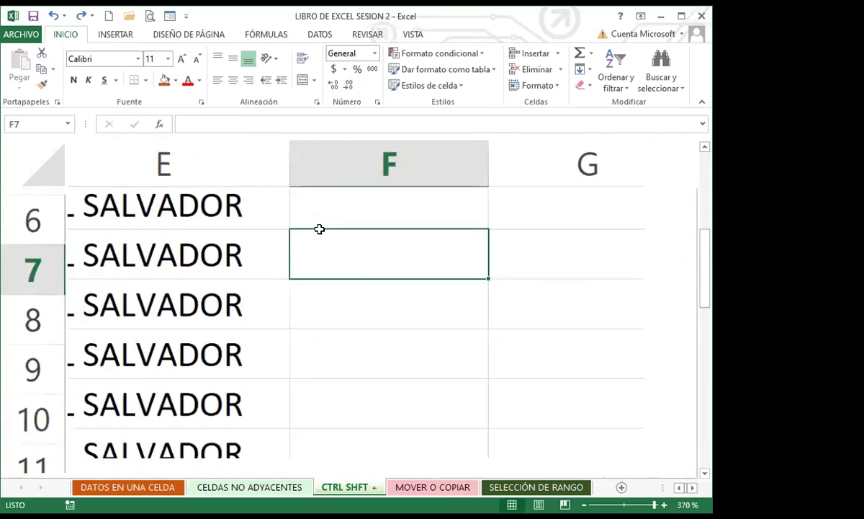
{"action": "scroll", "coordinate": [319, 229], "scroll_direction": "up", "scroll_amount": 2, "text": "ctrl"}
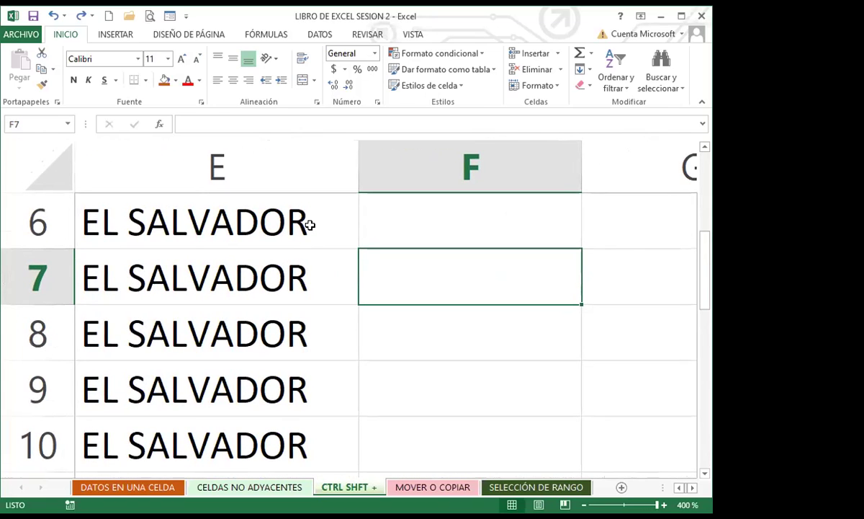
Step: Reduce the sheet's zoom to 10 % and restore it to 100 %
{"action": "scroll", "coordinate": [310, 225], "scroll_direction": "down", "scroll_amount": 8, "text": "ctrl"}
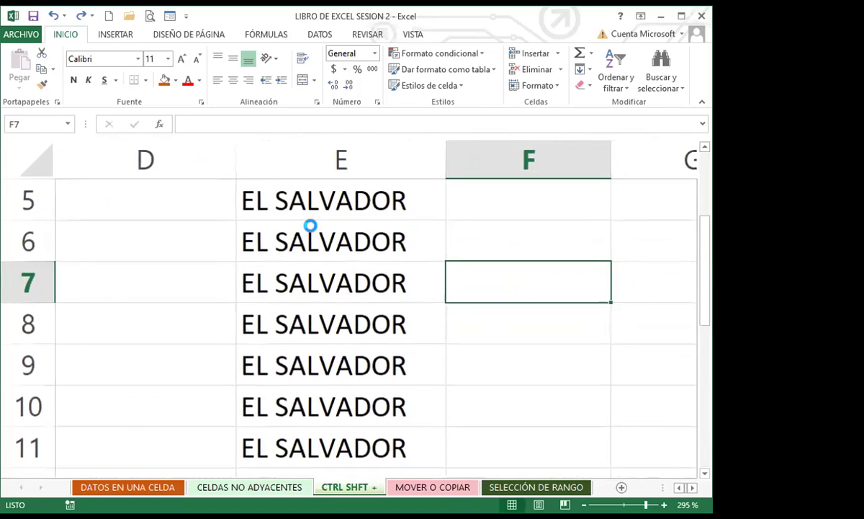
{"action": "scroll", "coordinate": [310, 225], "scroll_direction": "down", "scroll_amount": 10, "text": "ctrl"}
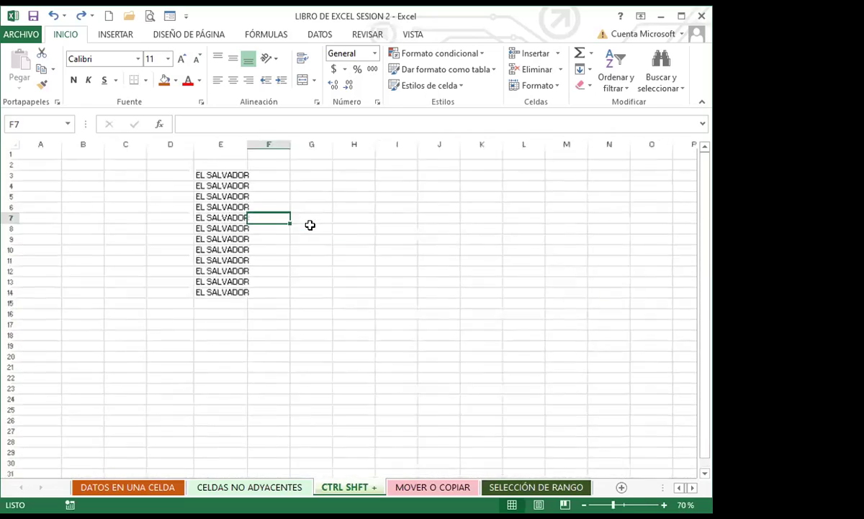
{"action": "scroll", "coordinate": [310, 226], "scroll_direction": "down", "scroll_amount": 1, "text": "ctrl"}
{"action": "scroll", "coordinate": [310, 225], "scroll_direction": "up", "scroll_amount": 4, "text": "ctrl"}
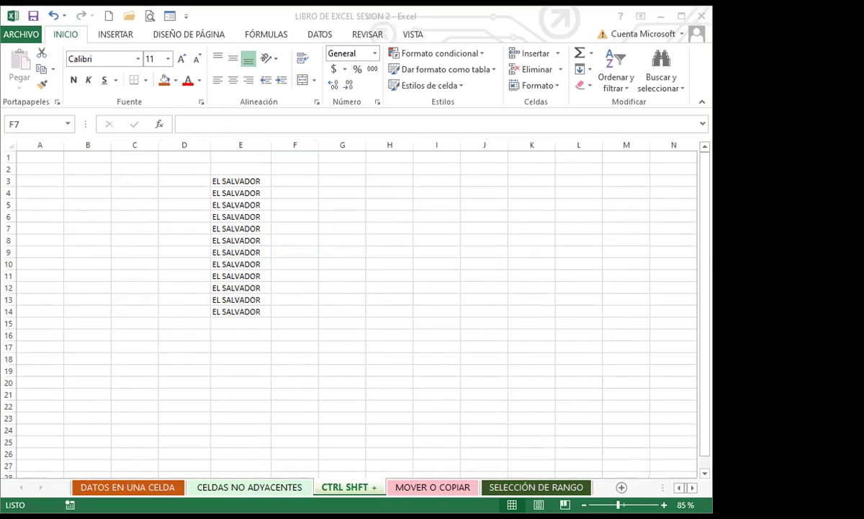
{"action": "scroll", "coordinate": [5, 166], "scroll_direction": "down", "scroll_amount": 5}
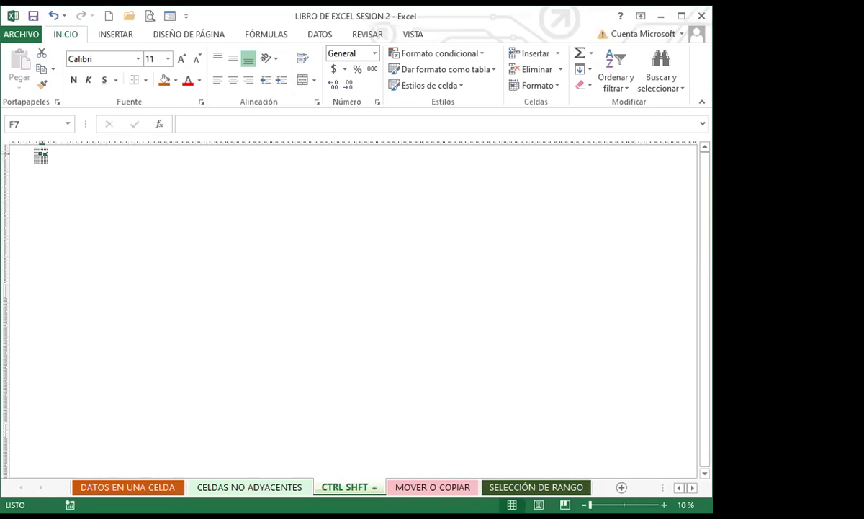
{"action": "scroll", "coordinate": [6, 153], "scroll_direction": "up", "scroll_amount": 6}
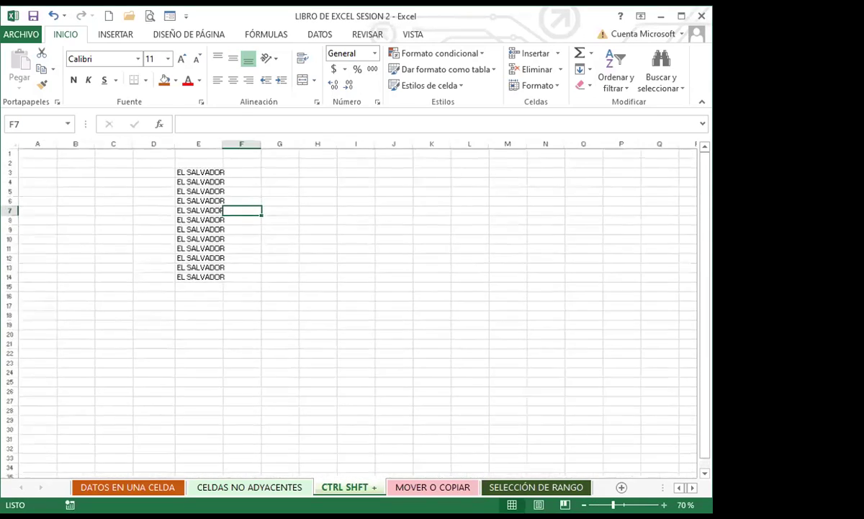
{"action": "scroll", "coordinate": [6, 153], "scroll_direction": "up", "scroll_amount": 1}
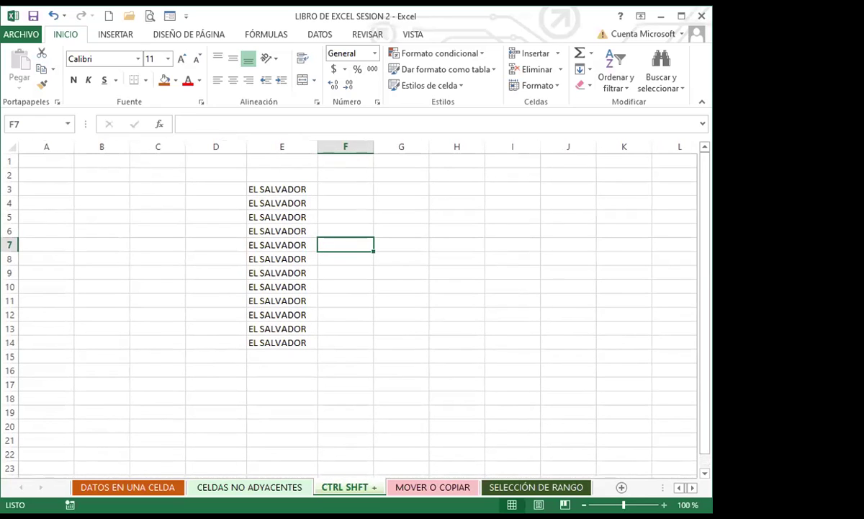
Step: Magnify the sheet to 290 % and zoom it out to 50 %
{"action": "scroll", "coordinate": [5, 152], "scroll_direction": "up", "scroll_amount": 7}
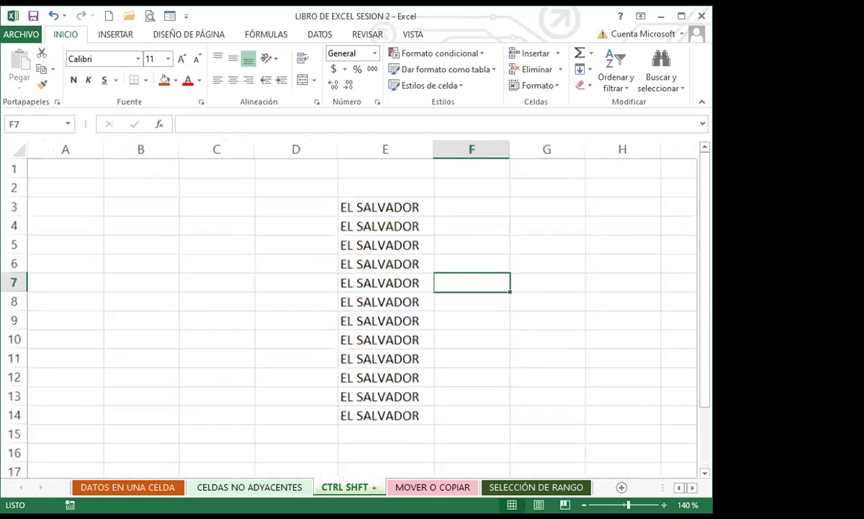
{"action": "scroll", "coordinate": [6, 153], "scroll_direction": "up", "scroll_amount": 7}
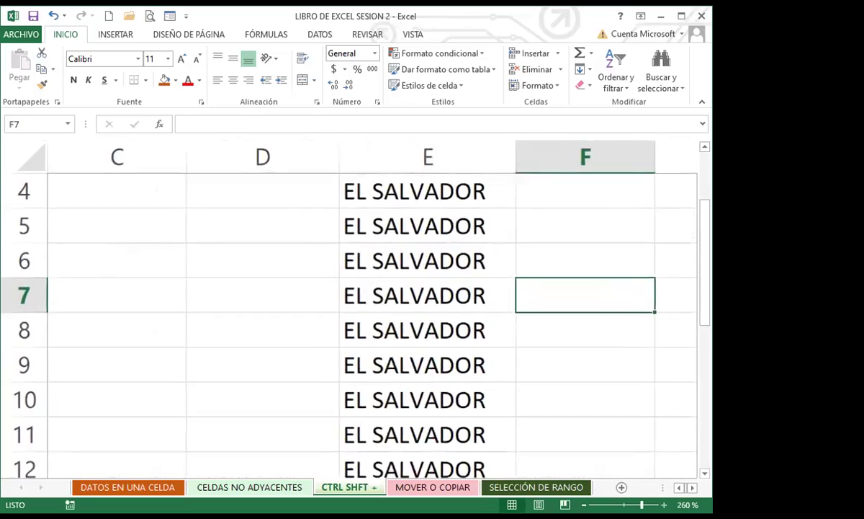
{"action": "scroll", "coordinate": [5, 152], "scroll_direction": "down", "scroll_amount": 4}
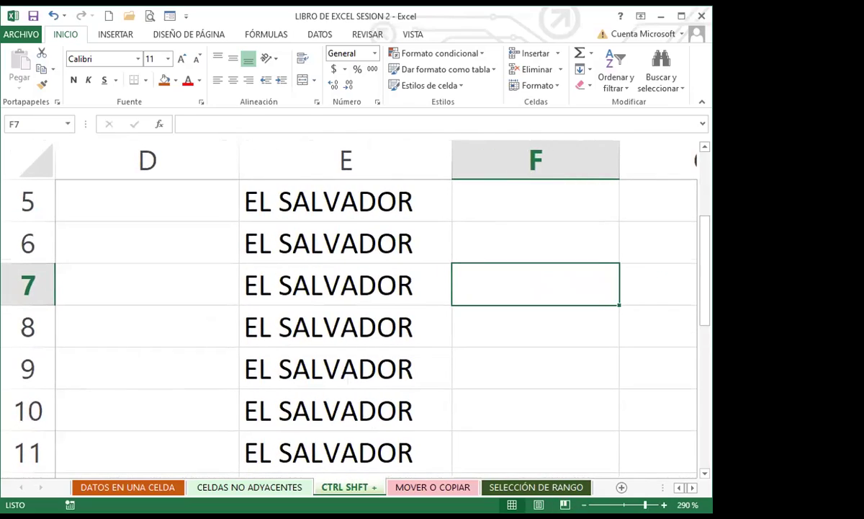
{"action": "scroll", "coordinate": [6, 152], "scroll_direction": "down", "scroll_amount": 8}
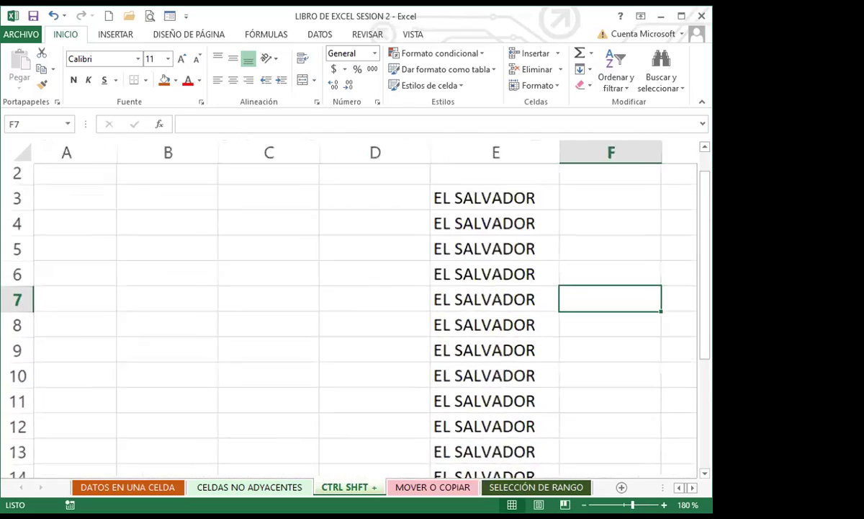
{"action": "scroll", "coordinate": [6, 153], "scroll_direction": "down", "scroll_amount": 5}
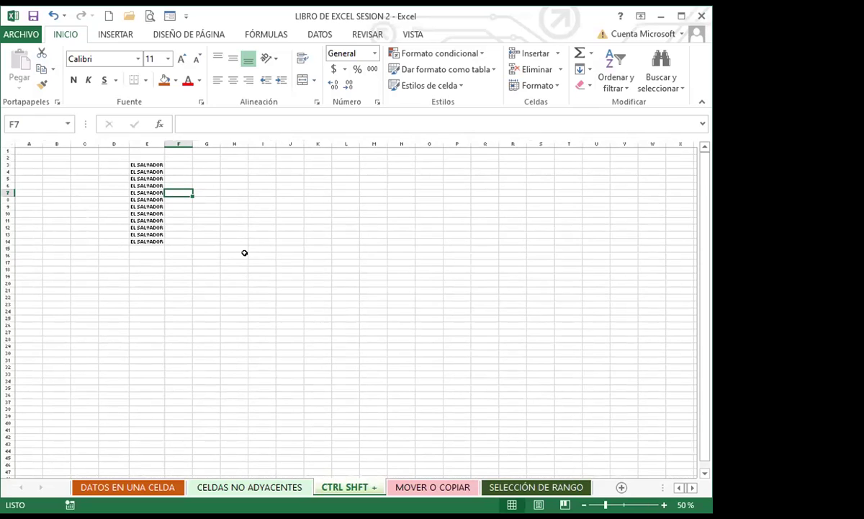
Step: Enlarge the sheet view to 130 % and return it to 100 %
{"action": "scroll", "coordinate": [244, 255], "scroll_direction": "up", "scroll_amount": 3}
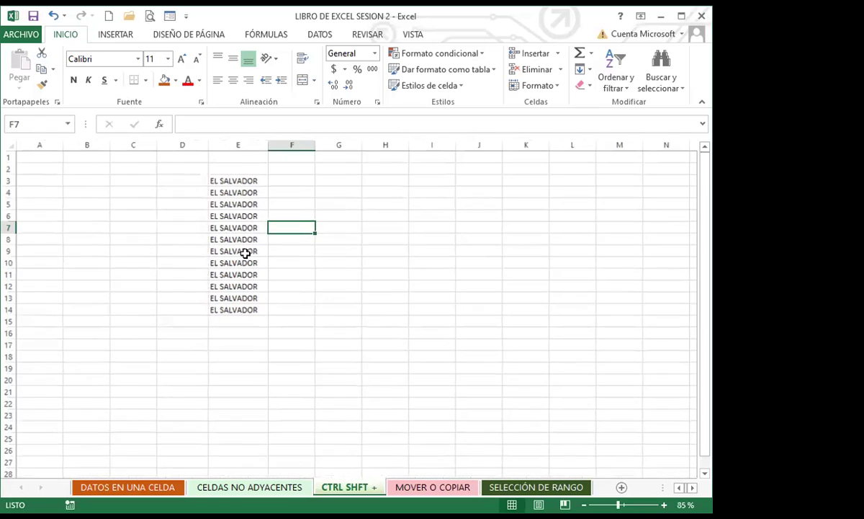
{"action": "scroll", "coordinate": [246, 254], "scroll_direction": "up", "scroll_amount": 6}
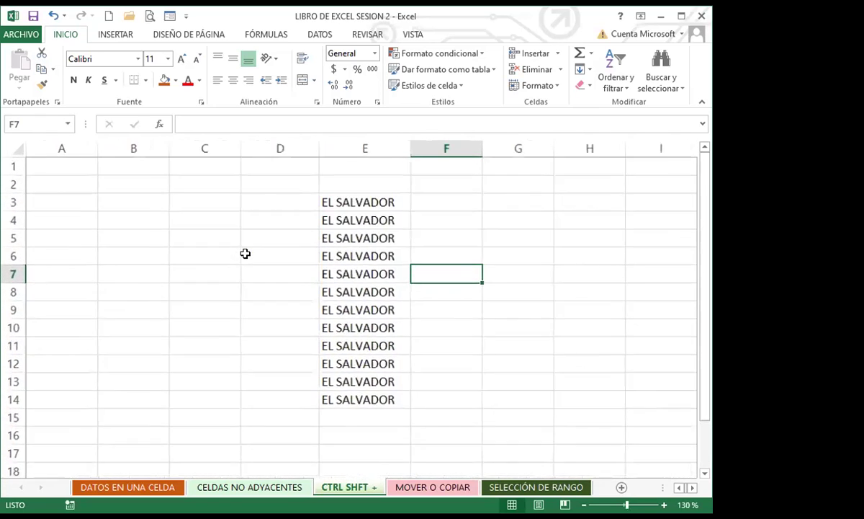
{"action": "scroll", "coordinate": [264, 246], "scroll_direction": "down", "scroll_amount": 5}
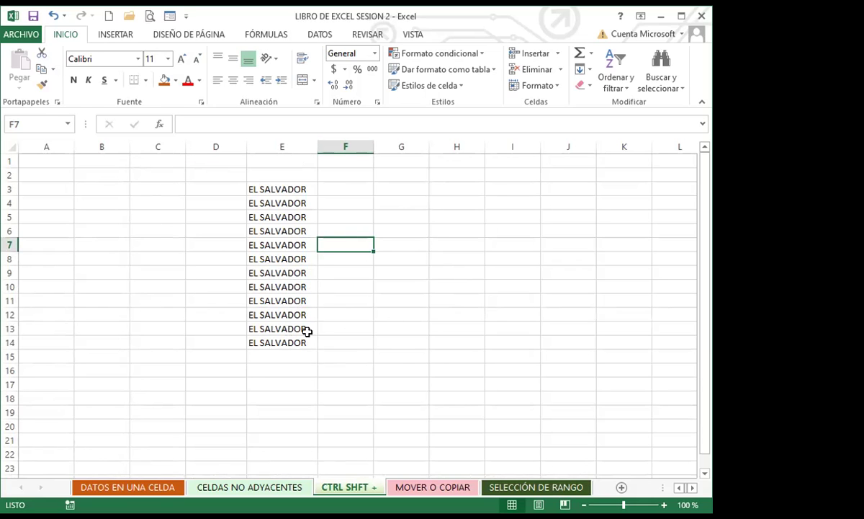
Step: Zoom the sheet out to 70 %, select cell G14, reduce the view to 40 % and enlarge it to 85 %
{"action": "scroll", "coordinate": [295, 306], "scroll_direction": "down", "scroll_amount": 4}
{"action": "scroll", "coordinate": [295, 305], "scroll_direction": "down", "scroll_amount": 2}
{"action": "scroll", "coordinate": [213, 302], "scroll_direction": "up", "scroll_amount": 4}
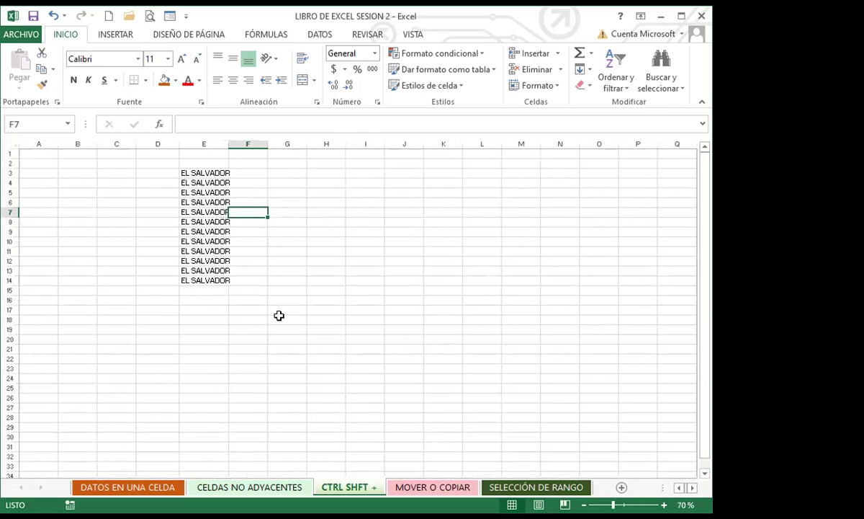
{"action": "left_click", "coordinate": [290, 280]}
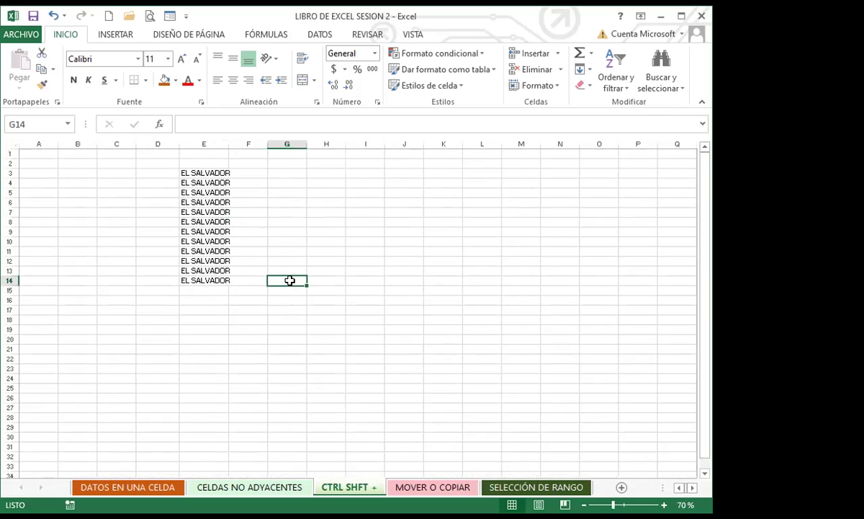
{"action": "scroll", "coordinate": [290, 281], "scroll_direction": "down", "scroll_amount": 3}
{"action": "scroll", "coordinate": [288, 281], "scroll_direction": "up", "scroll_amount": 4}
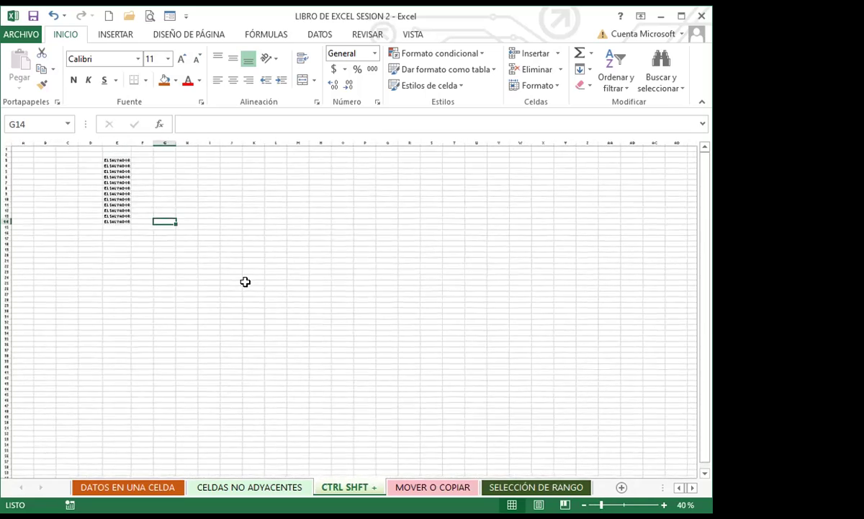
{"action": "scroll", "coordinate": [306, 272], "scroll_direction": "up", "scroll_amount": 1}
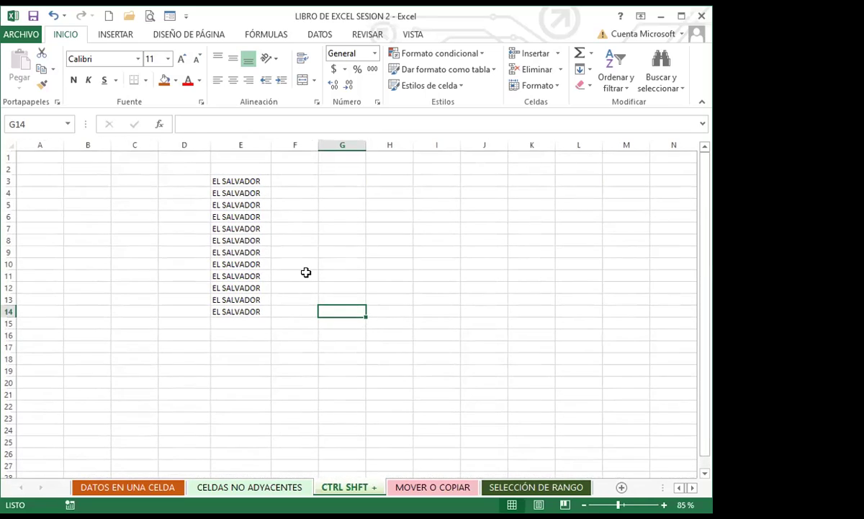
Step: Zoom the sheet out and enlarge the view around cell G14 to 115 %
{"action": "scroll", "coordinate": [306, 272], "scroll_direction": "down", "scroll_amount": 5}
{"action": "scroll", "coordinate": [304, 272], "scroll_direction": "up", "scroll_amount": 4}
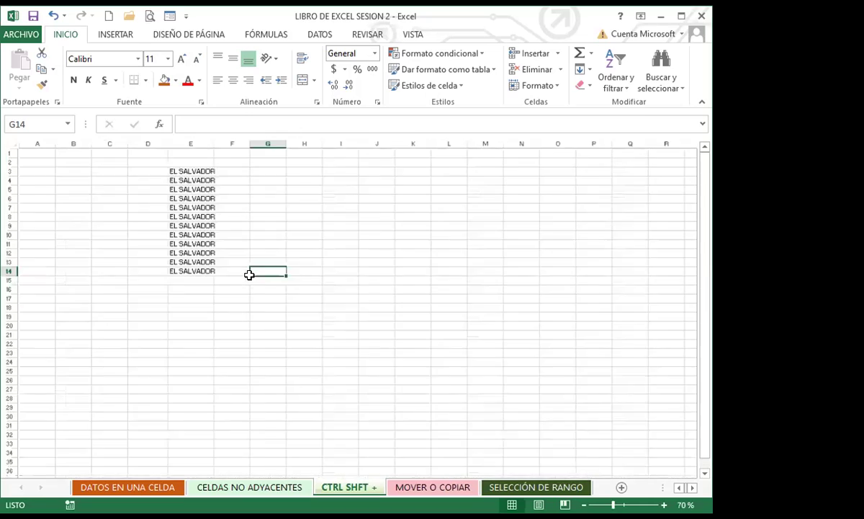
{"action": "scroll", "coordinate": [250, 274], "scroll_direction": "up", "scroll_amount": 3}
{"action": "scroll", "coordinate": [399, 288], "scroll_direction": "down", "scroll_amount": 1}
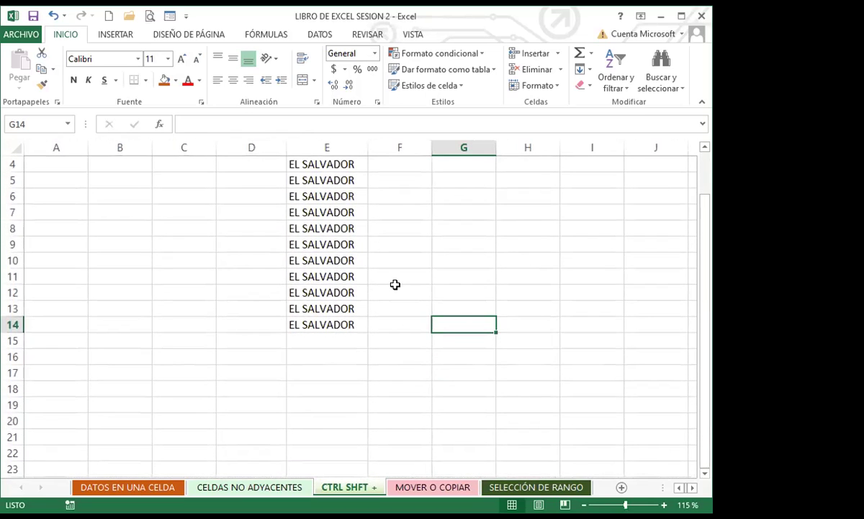
Step: Open the options for inserting cells at G14 and close them without inserting anything
{"action": "key", "text": "ctrl+shift+plus"}
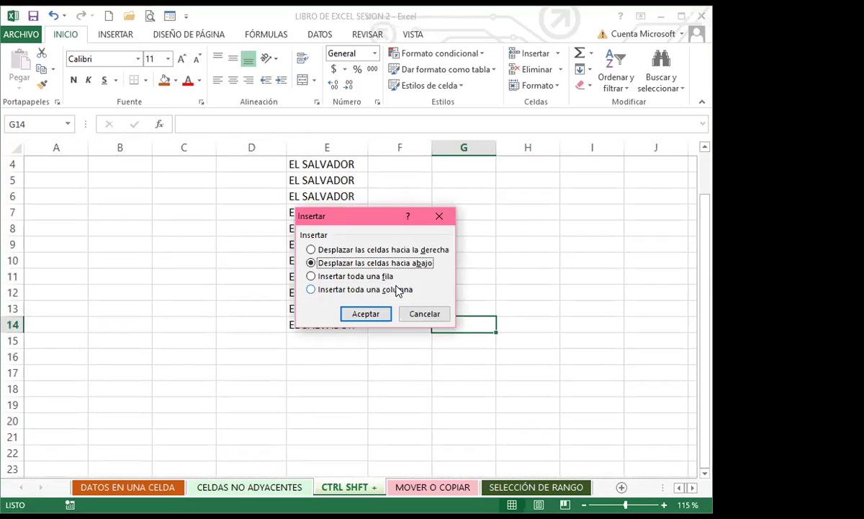
{"action": "left_click", "coordinate": [440, 217]}
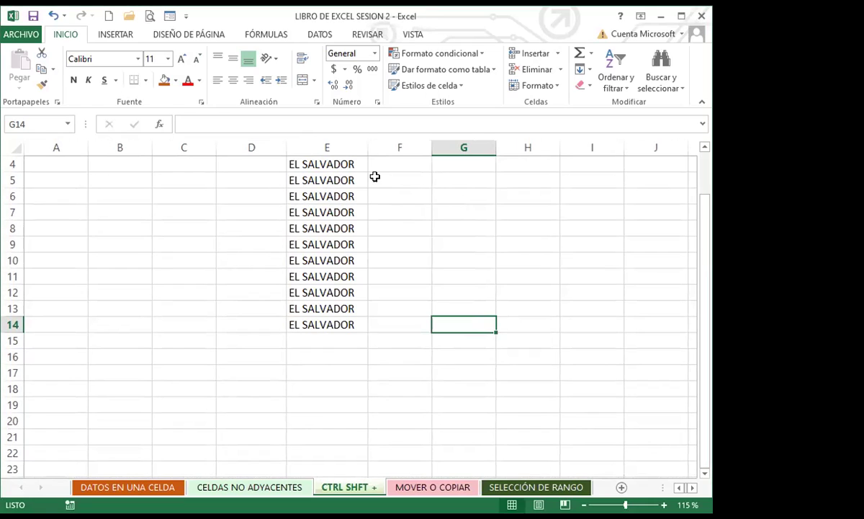
Step: Select cell D9, then zoom the sheet out and back in
{"action": "left_click", "coordinate": [234, 249]}
{"action": "scroll", "coordinate": [310, 302], "scroll_direction": "down", "scroll_amount": 2, "text": "ctrl"}
{"action": "scroll", "coordinate": [294, 300], "scroll_direction": "up", "scroll_amount": 3, "text": "ctrl"}
{"action": "left_click", "coordinate": [254, 288]}
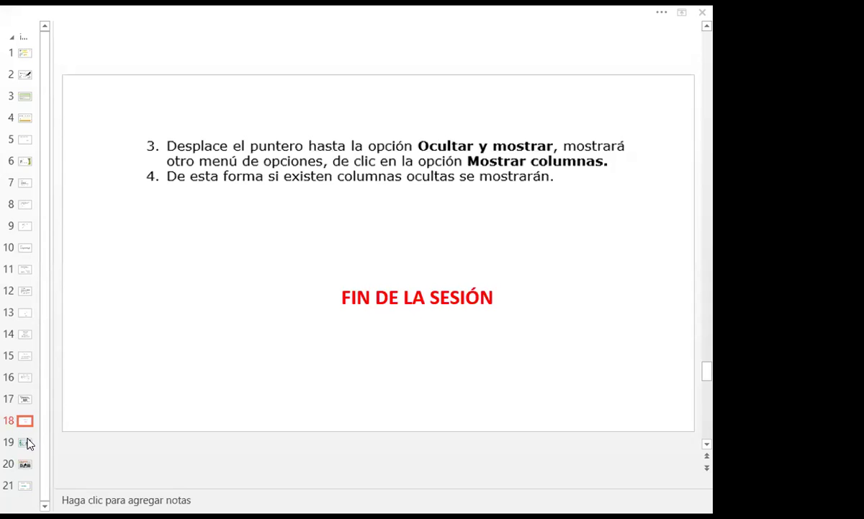
Step: Show slide 19, "EJERCICIOS A TRABAJAR", in the PowerPoint presentation
{"action": "left_click", "coordinate": [25, 444]}
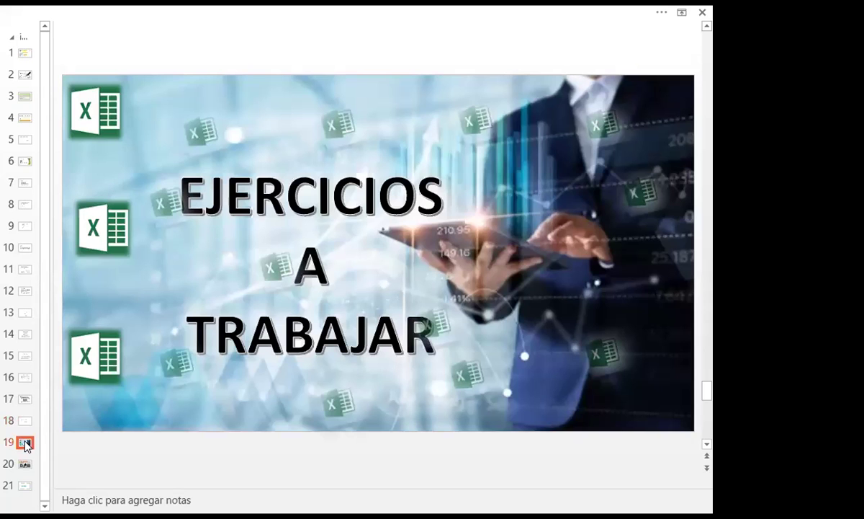